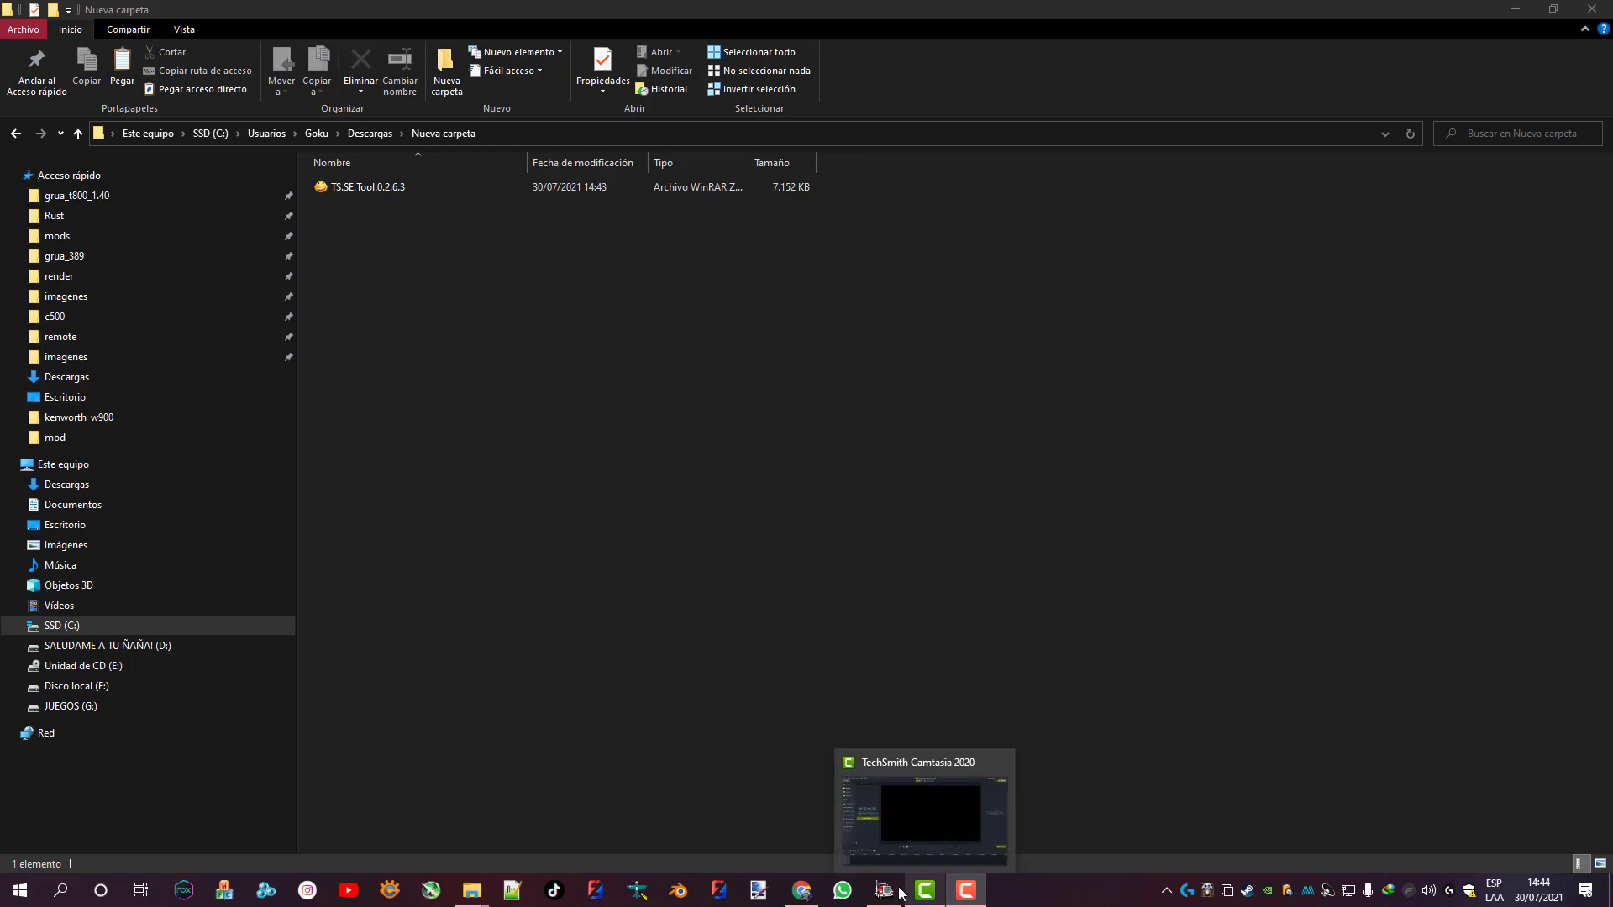
Switch to American Truck Simulator and start creating a new profile from the profile manager
{"action": "left_click", "coordinate": [966, 891]}
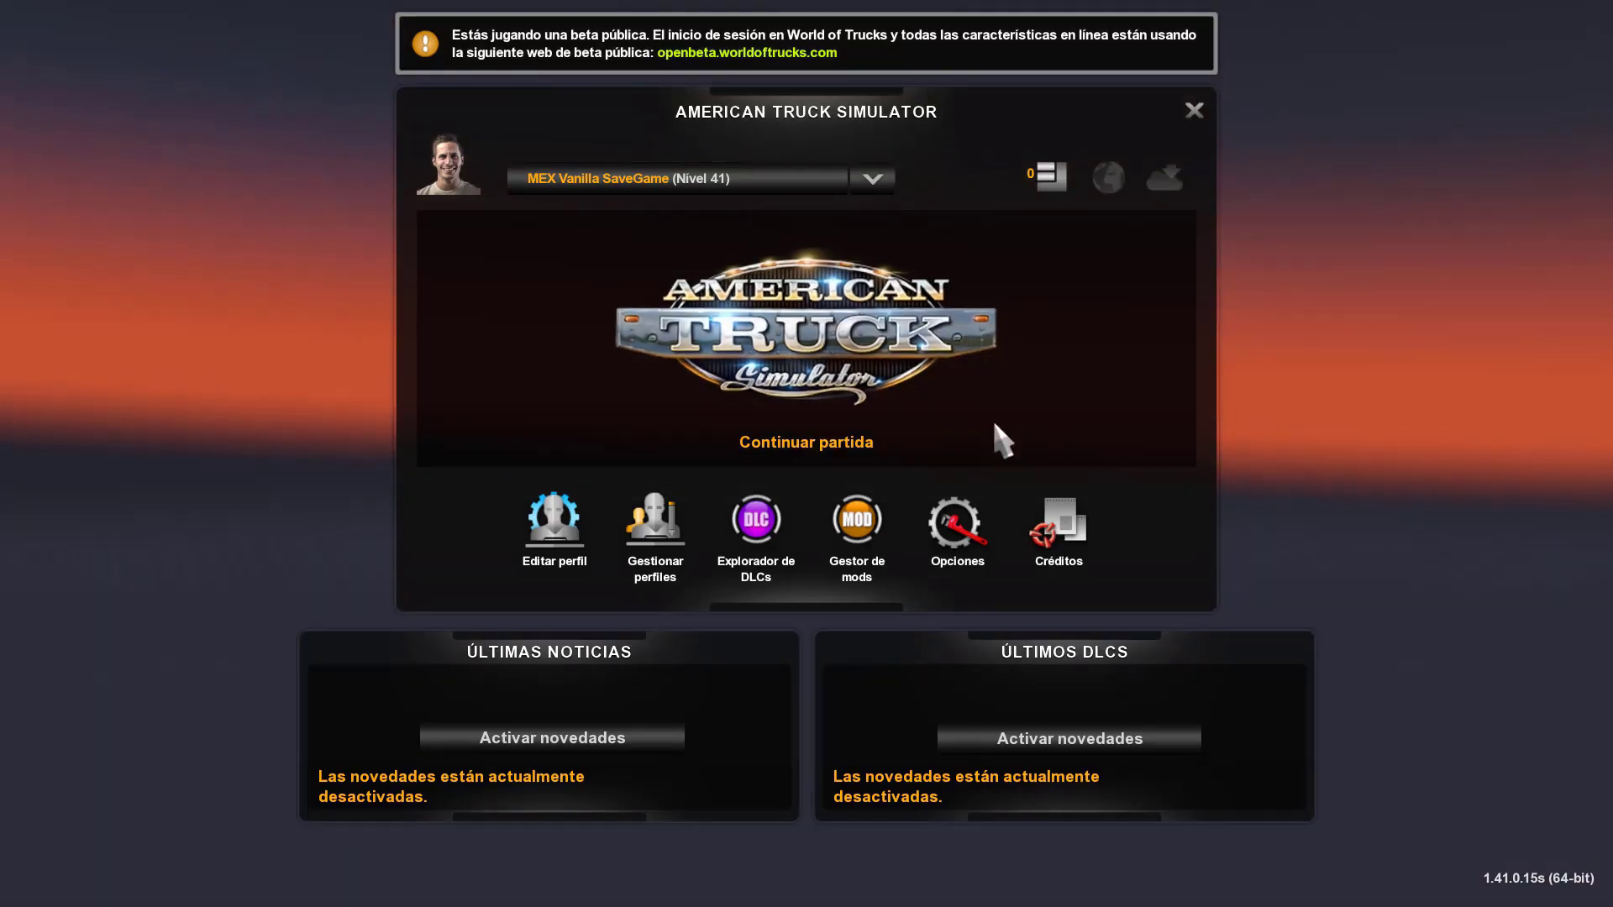
{"action": "left_click", "coordinate": [649, 523]}
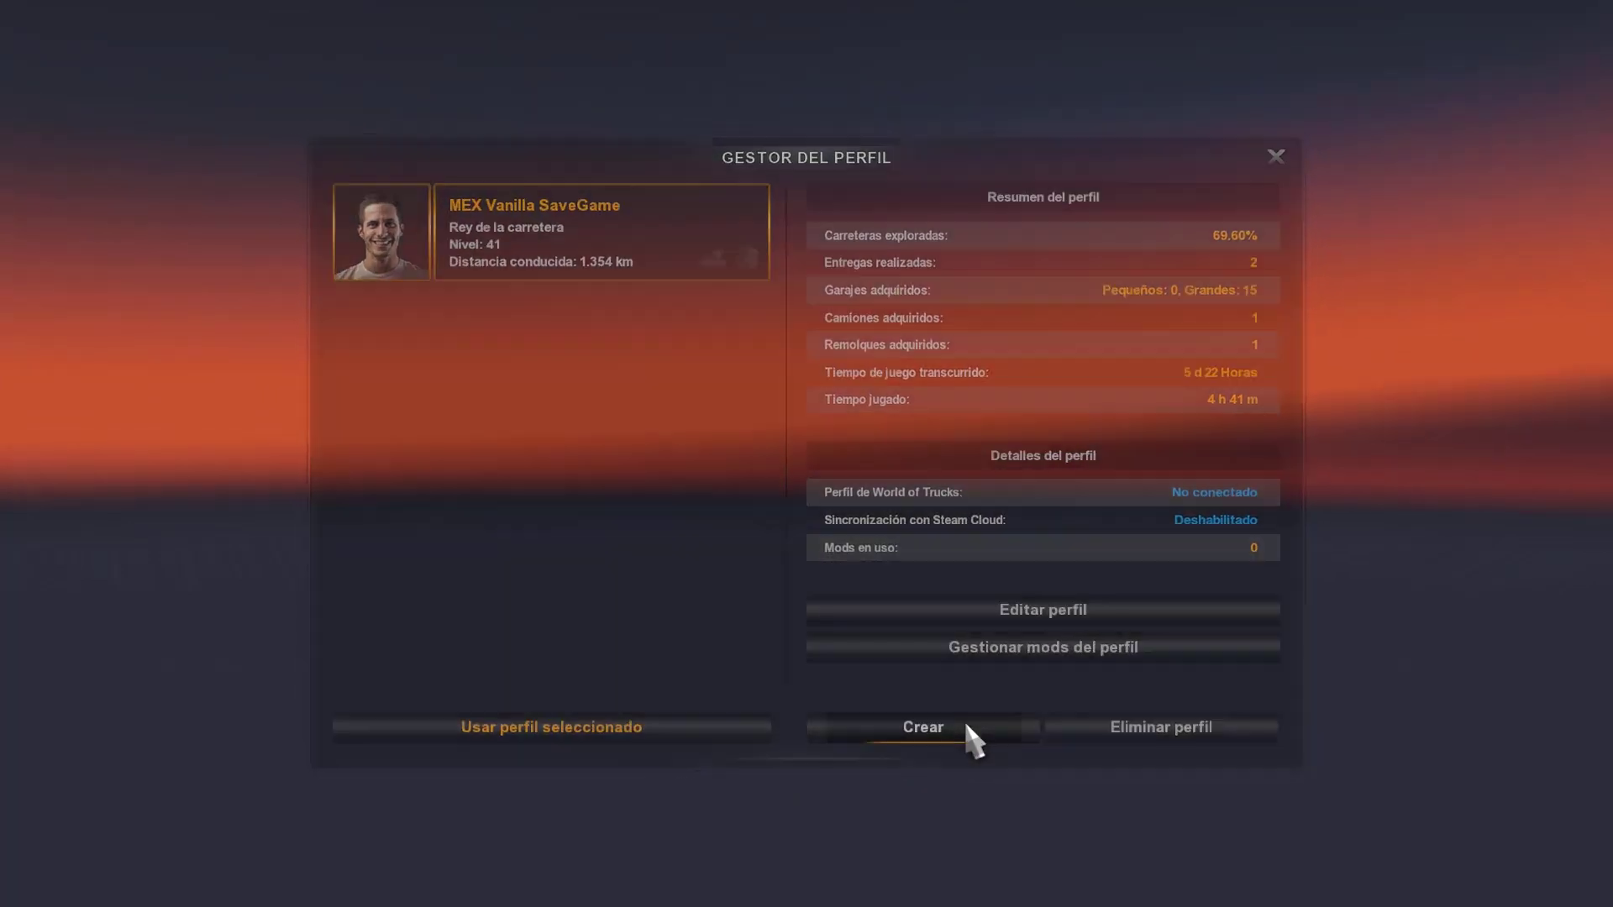
{"action": "left_click", "coordinate": [964, 723]}
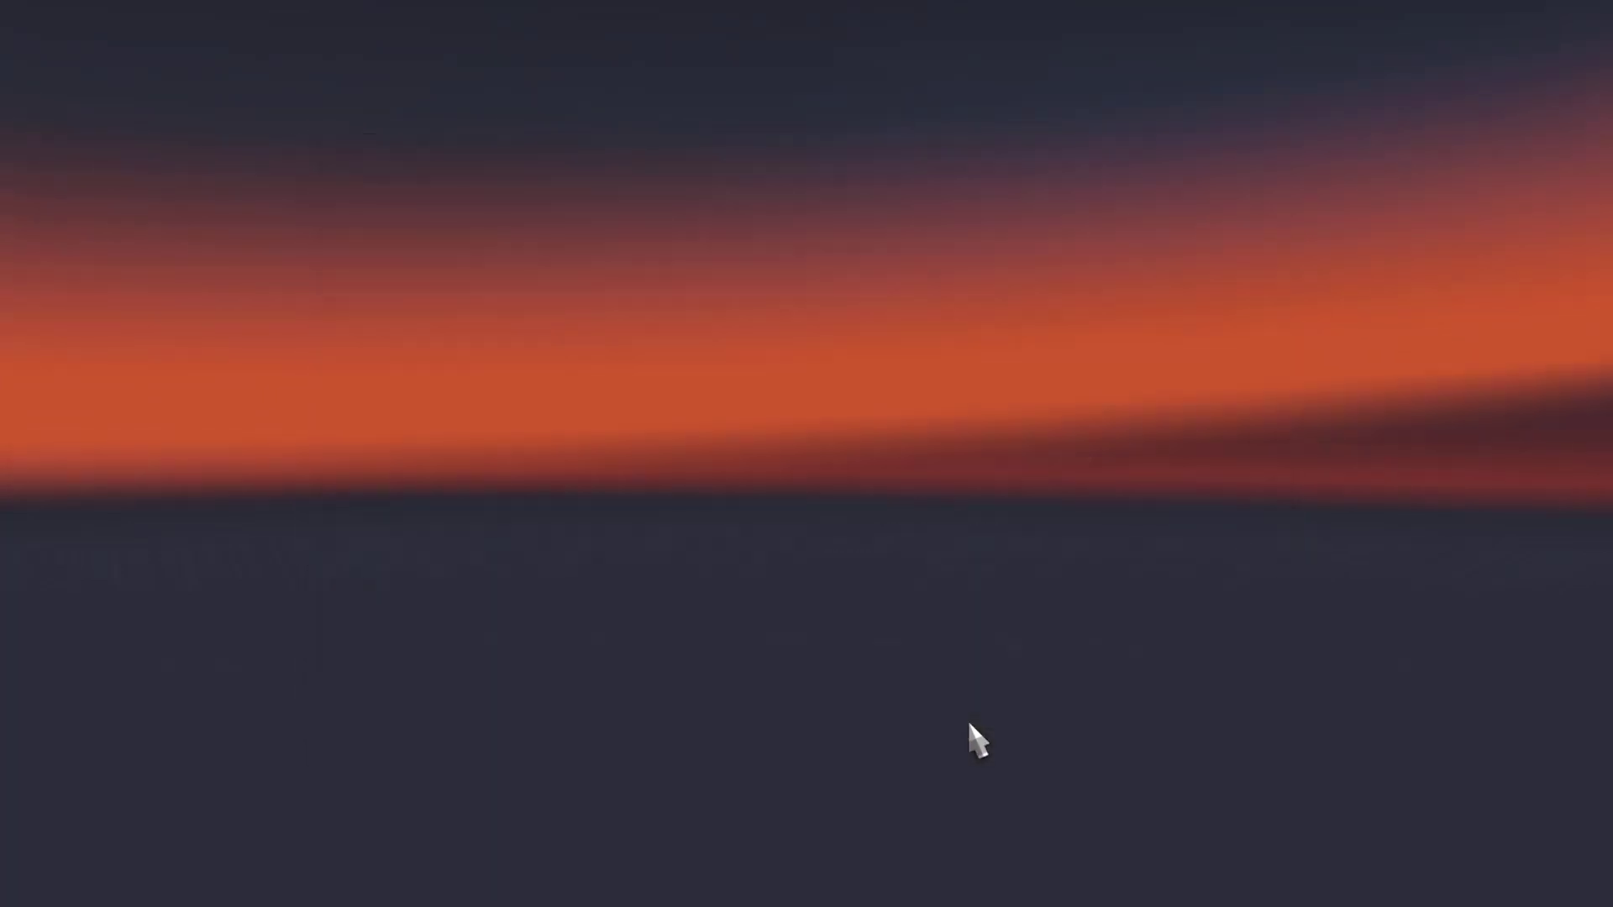
Choose a blonde woman as avatar, the red truck as preferred design and the orange globe as company logo
{"action": "left_click", "coordinate": [514, 355]}
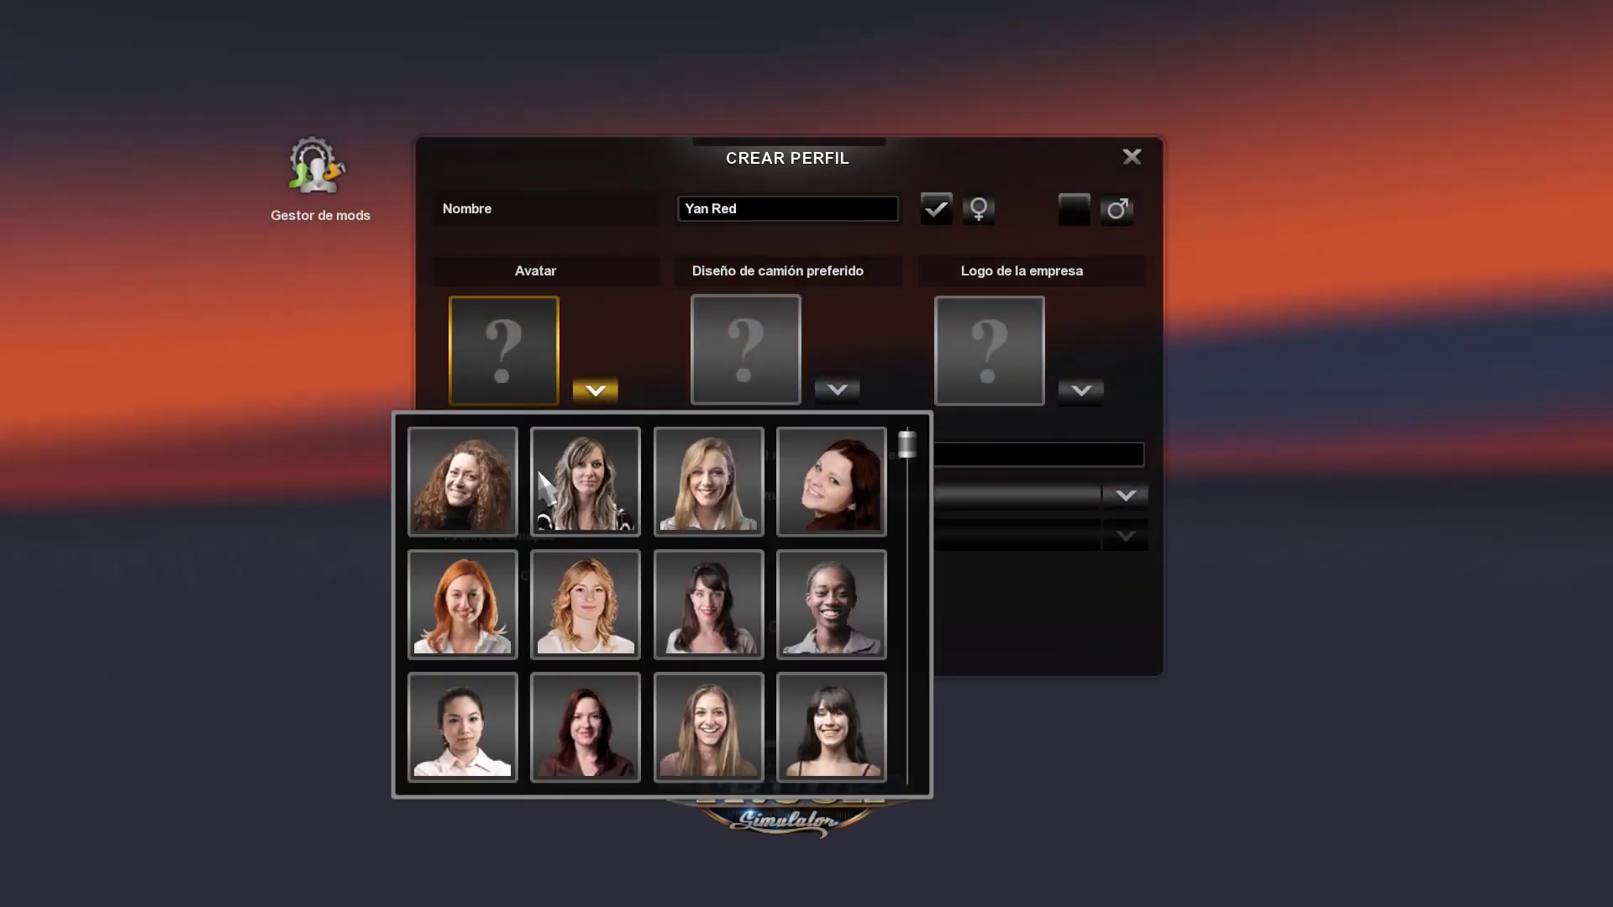
{"action": "scroll", "coordinate": [584, 605], "scroll_direction": "down", "scroll_amount": 2}
{"action": "left_click", "coordinate": [584, 605]}
{"action": "left_click", "coordinate": [771, 397]}
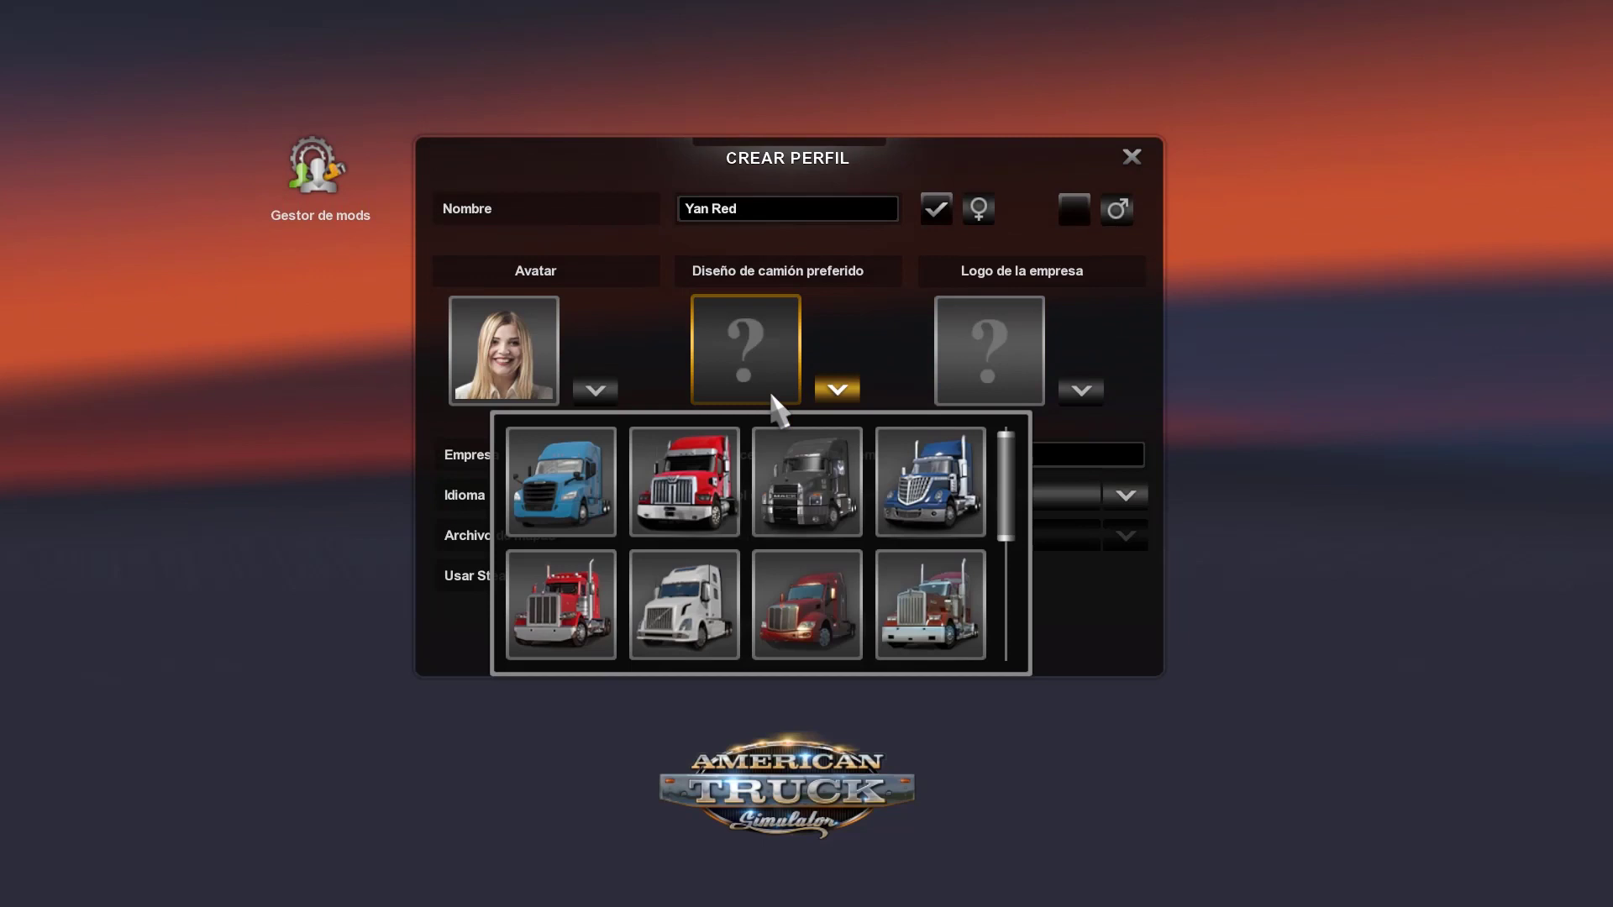
{"action": "left_click", "coordinate": [722, 496]}
{"action": "left_click", "coordinate": [1033, 370]}
{"action": "left_click", "coordinate": [901, 483]}
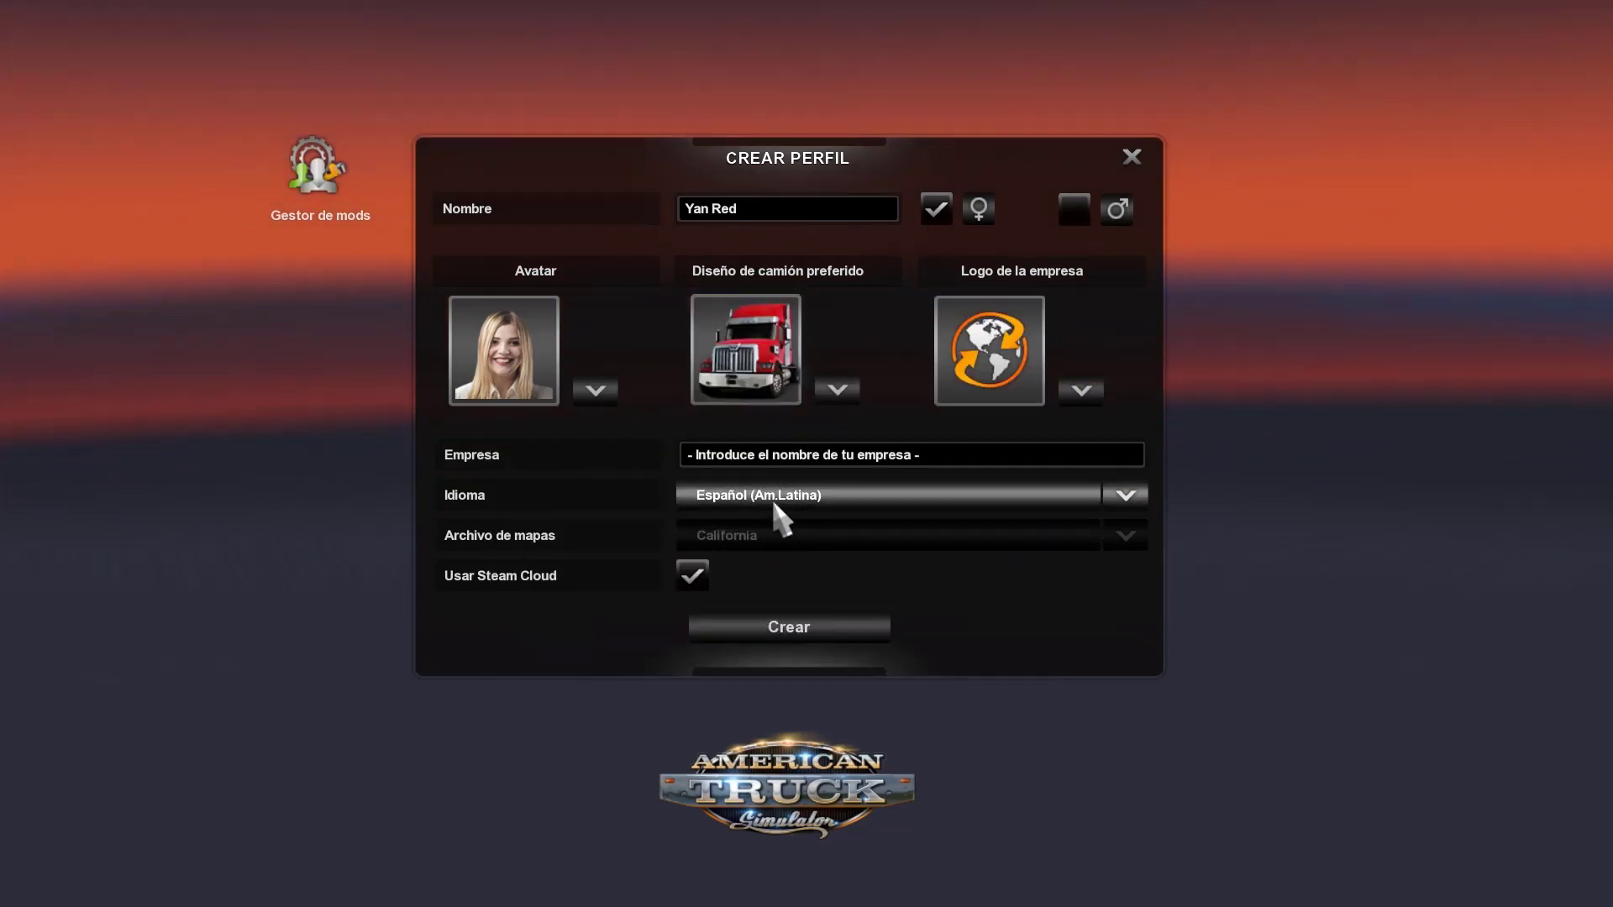
Disable Steam Cloud, enter "red" as the company name and create the profile
{"action": "left_click", "coordinate": [692, 575]}
{"action": "left_click", "coordinate": [739, 463]}
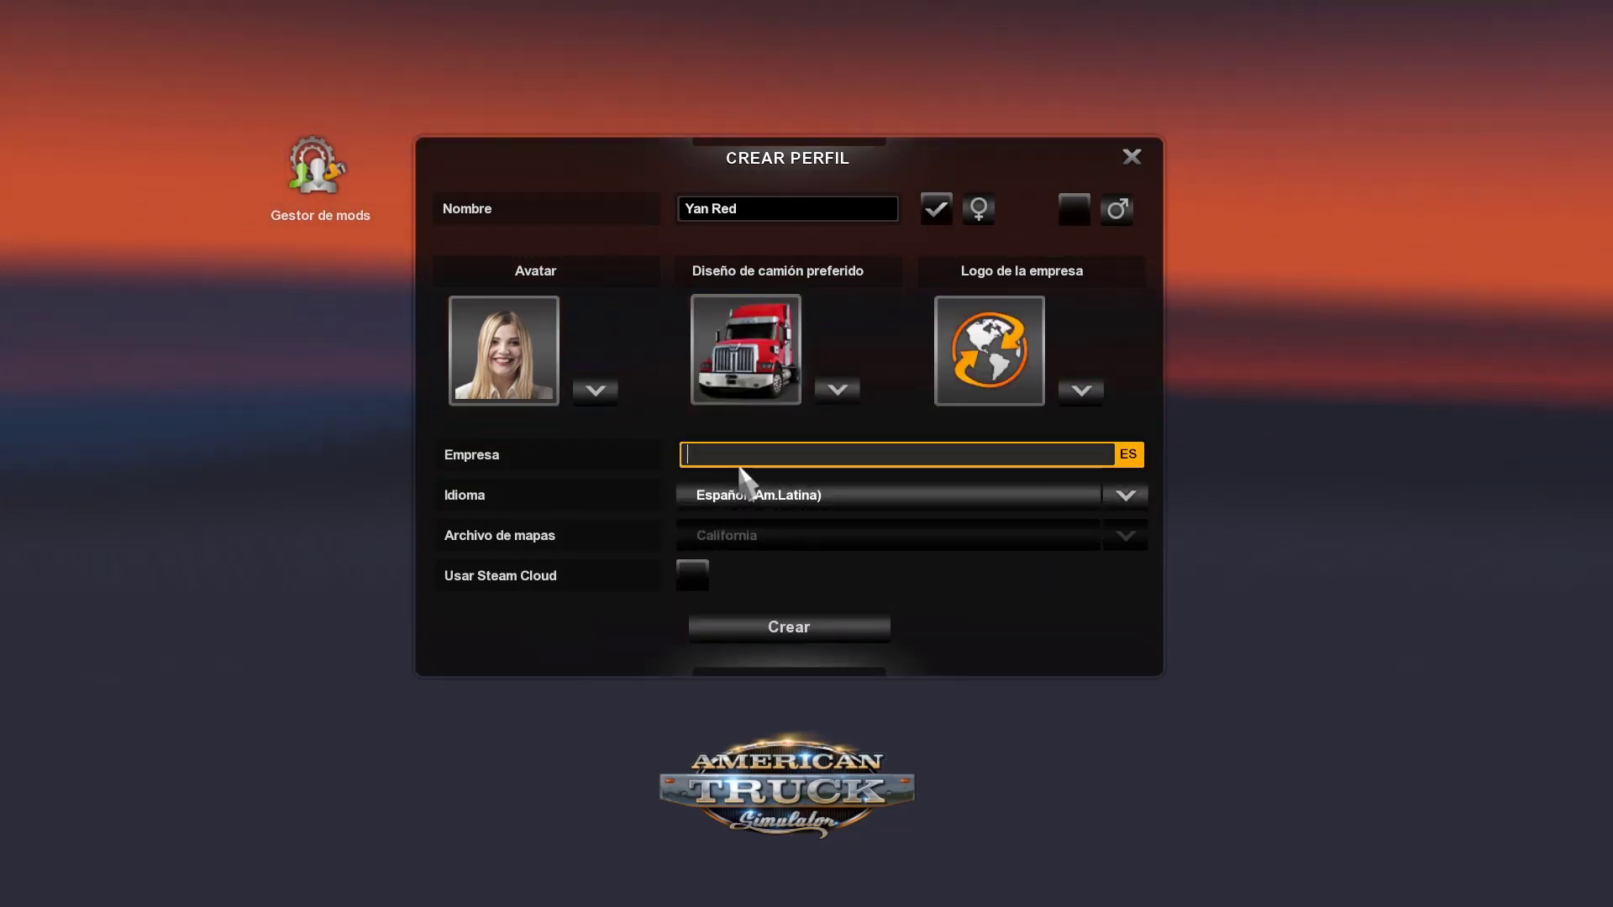
{"action": "type", "text": "red"}
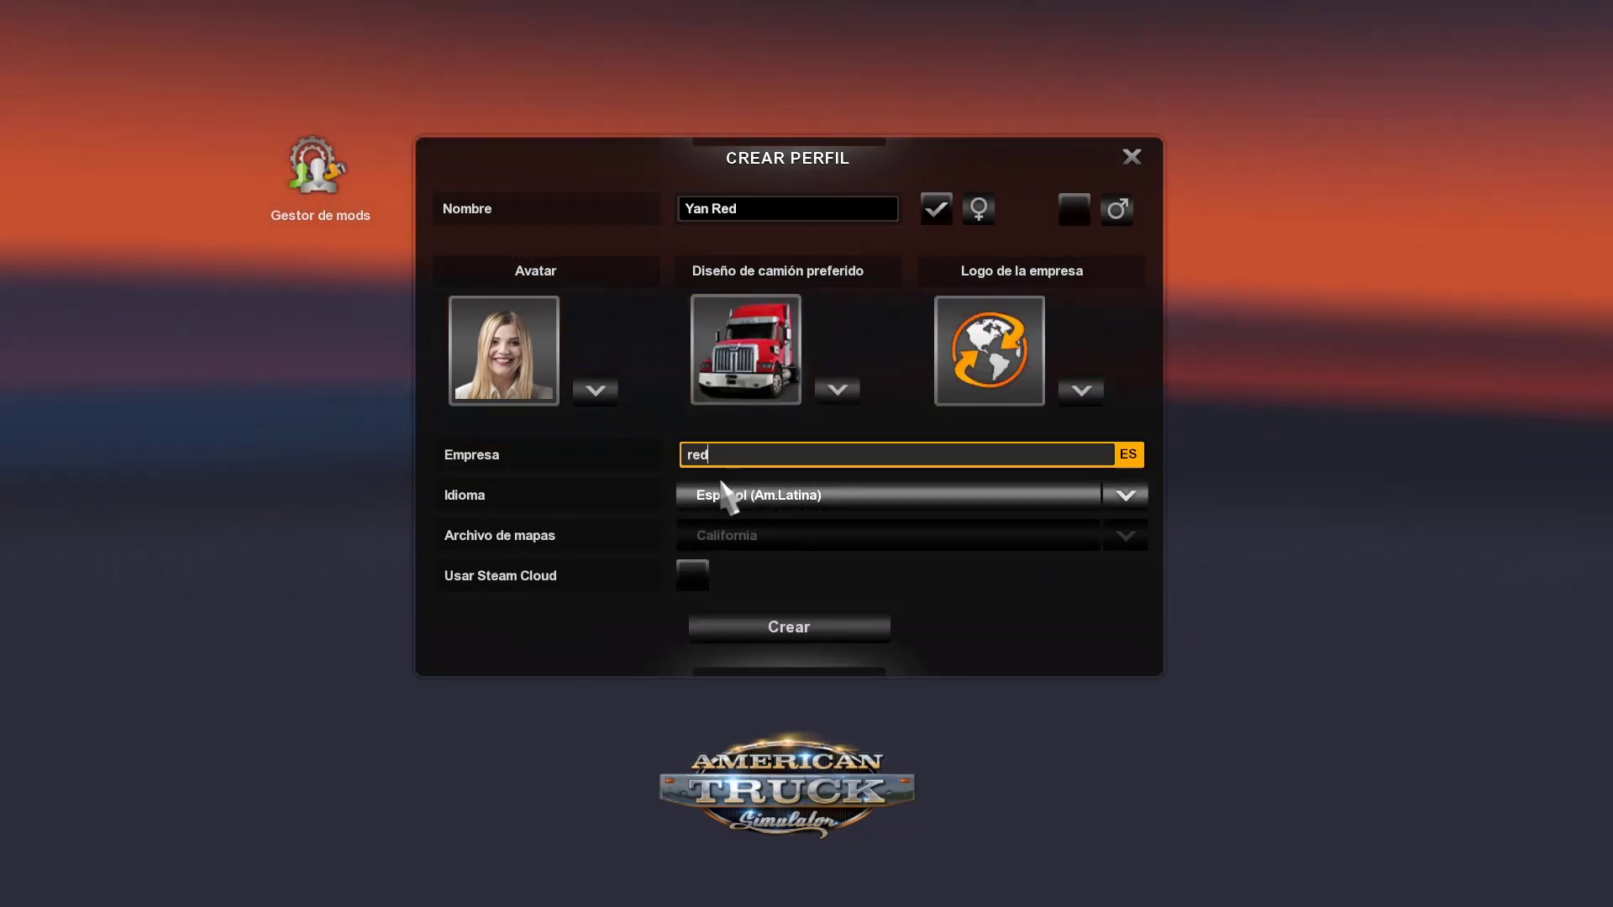
{"action": "left_click", "coordinate": [748, 628]}
{"action": "left_click", "coordinate": [1128, 833]}
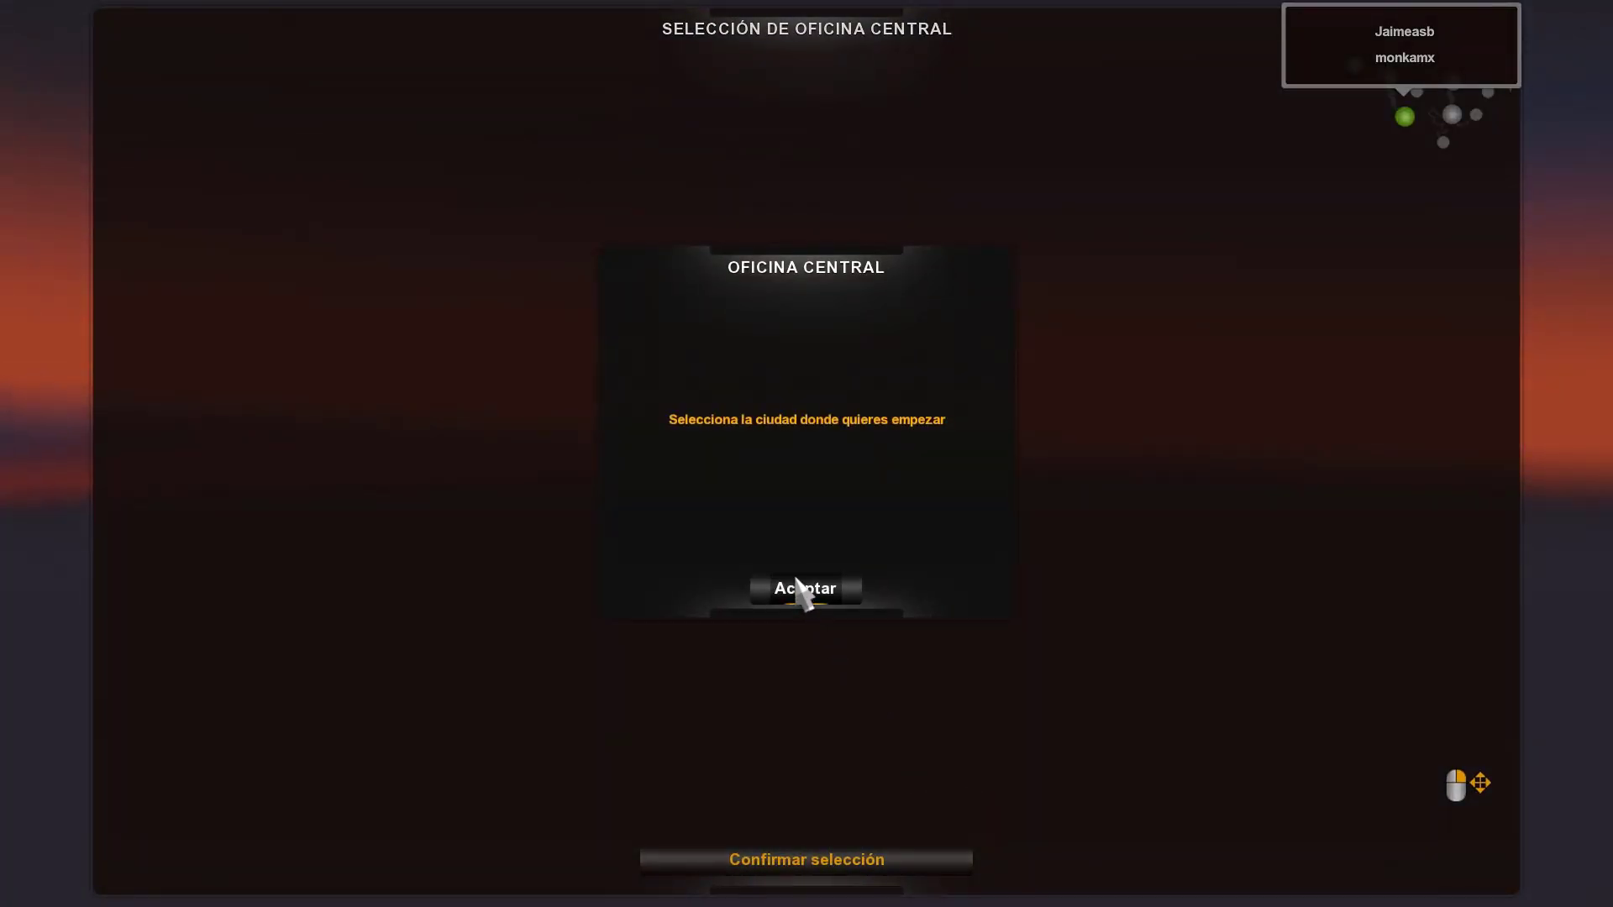
Set the headquarters to the city in Utah's southwest corner, confirm the selection and decline the tutorial
{"action": "left_click", "coordinate": [799, 588]}
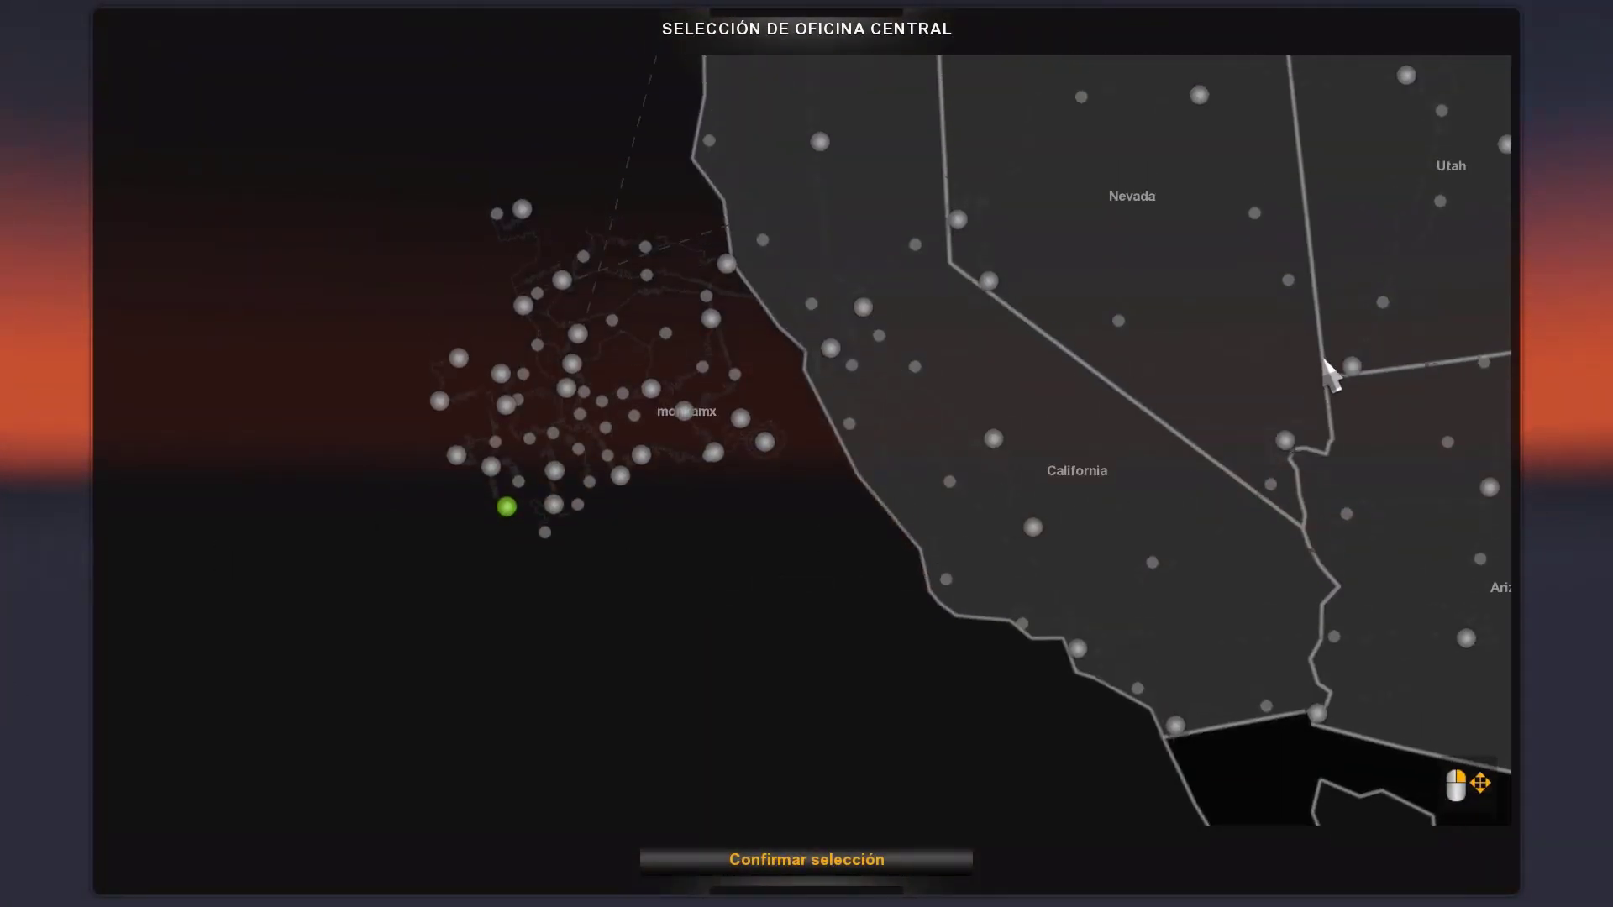
{"action": "left_click", "coordinate": [1350, 366]}
{"action": "left_click", "coordinate": [806, 860]}
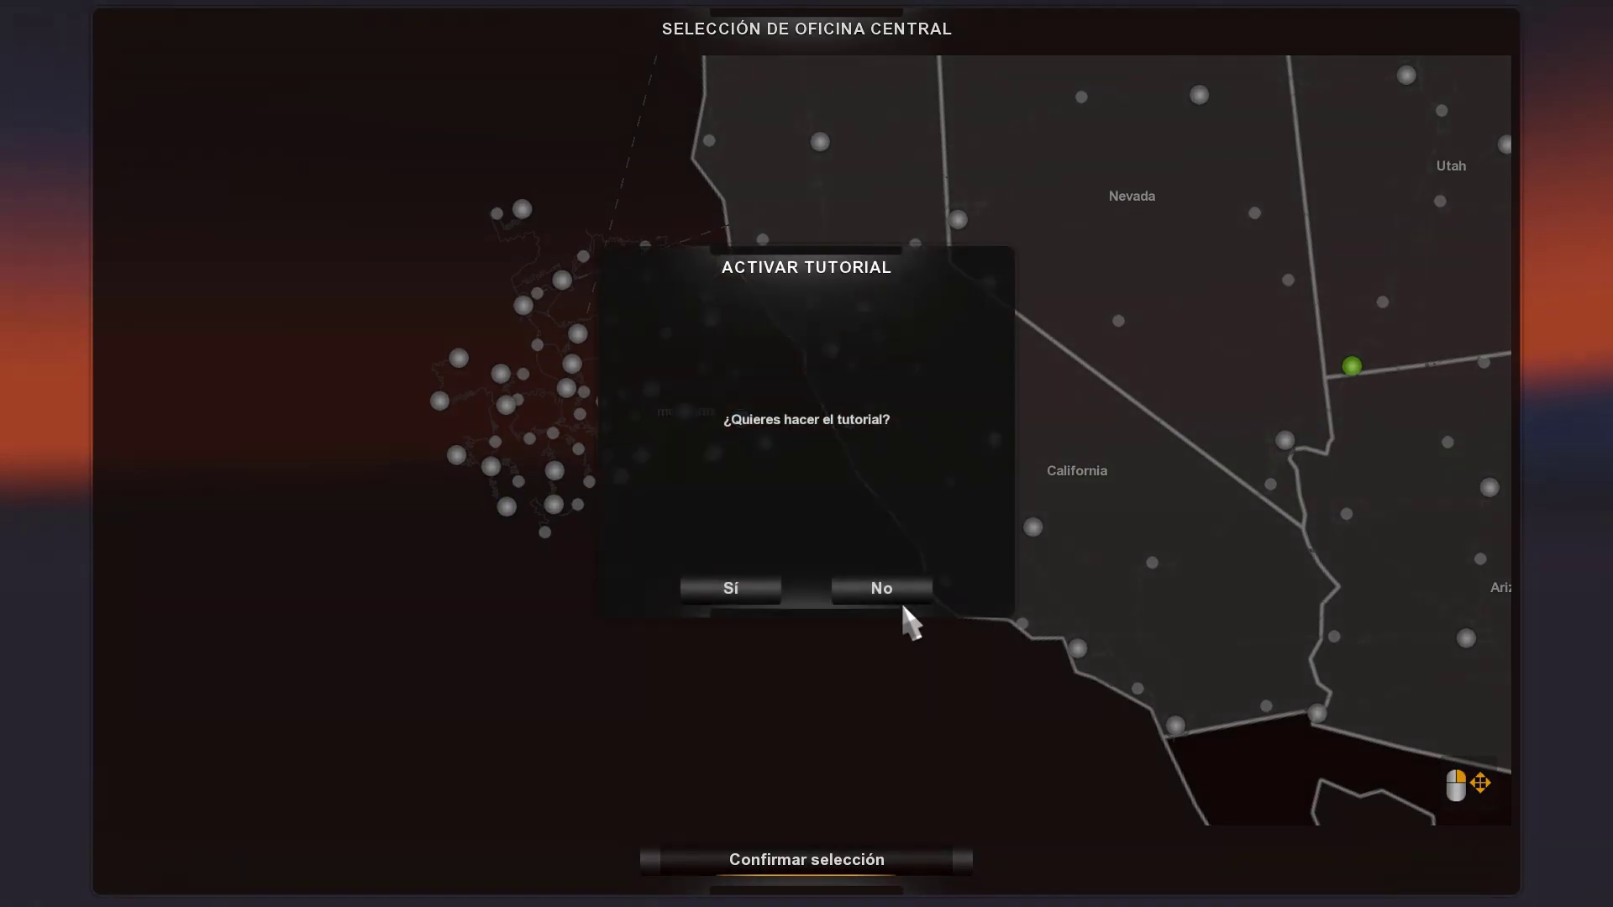
{"action": "left_click", "coordinate": [900, 598]}
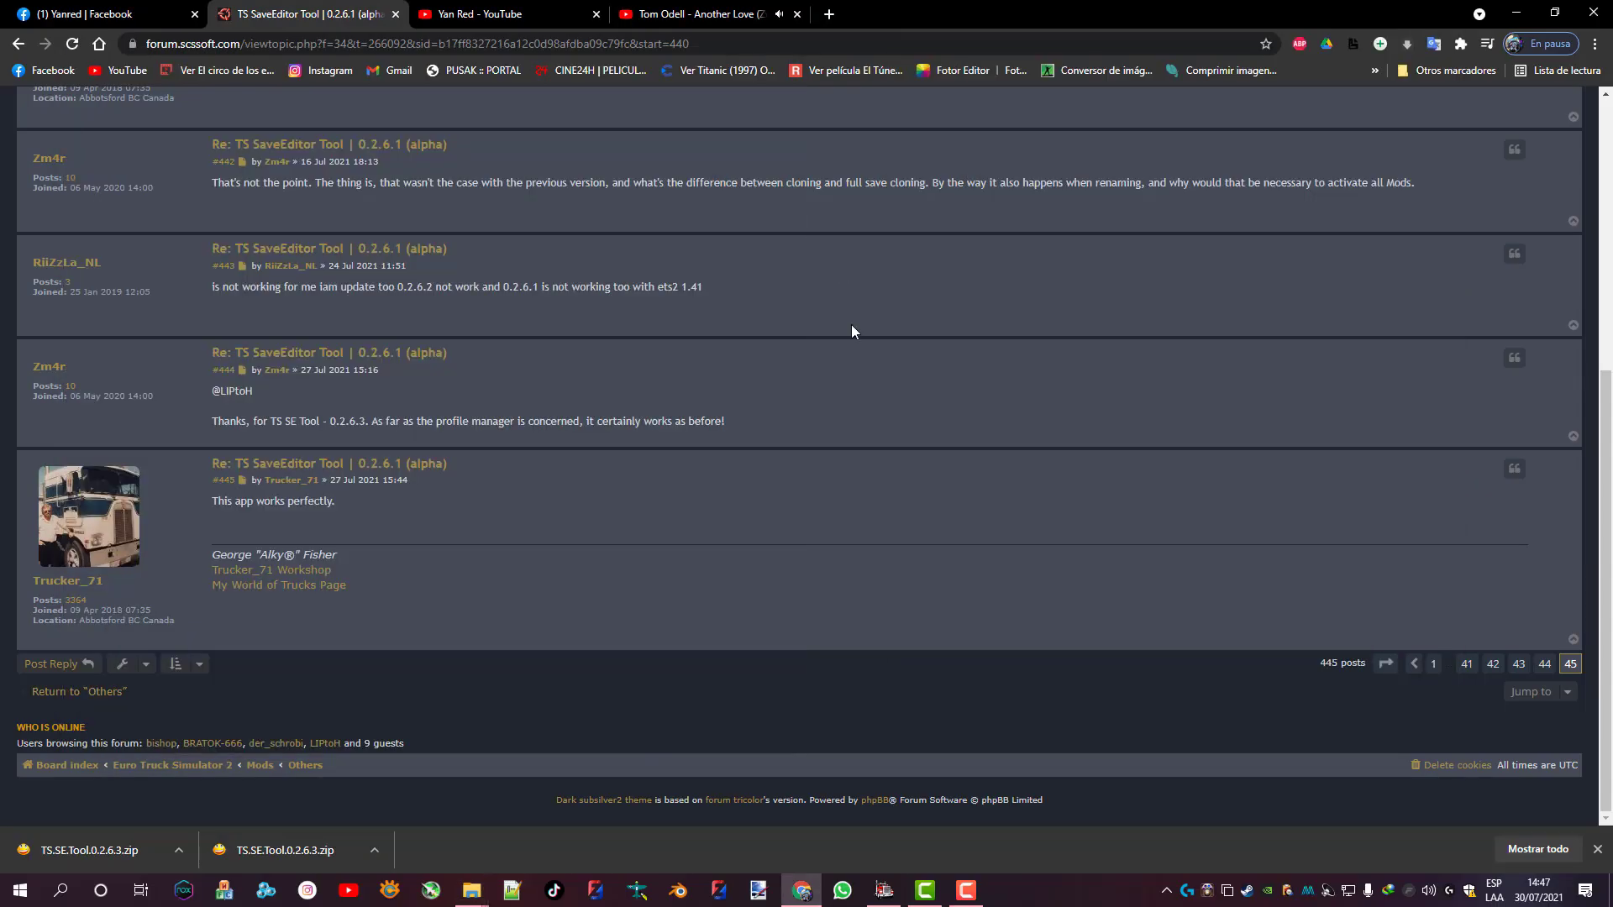
Go to the first page of the TS SaveEditor Tool forum thread and examine its download links
{"action": "scroll", "coordinate": [1486, 546], "scroll_direction": "up", "scroll_amount": 3}
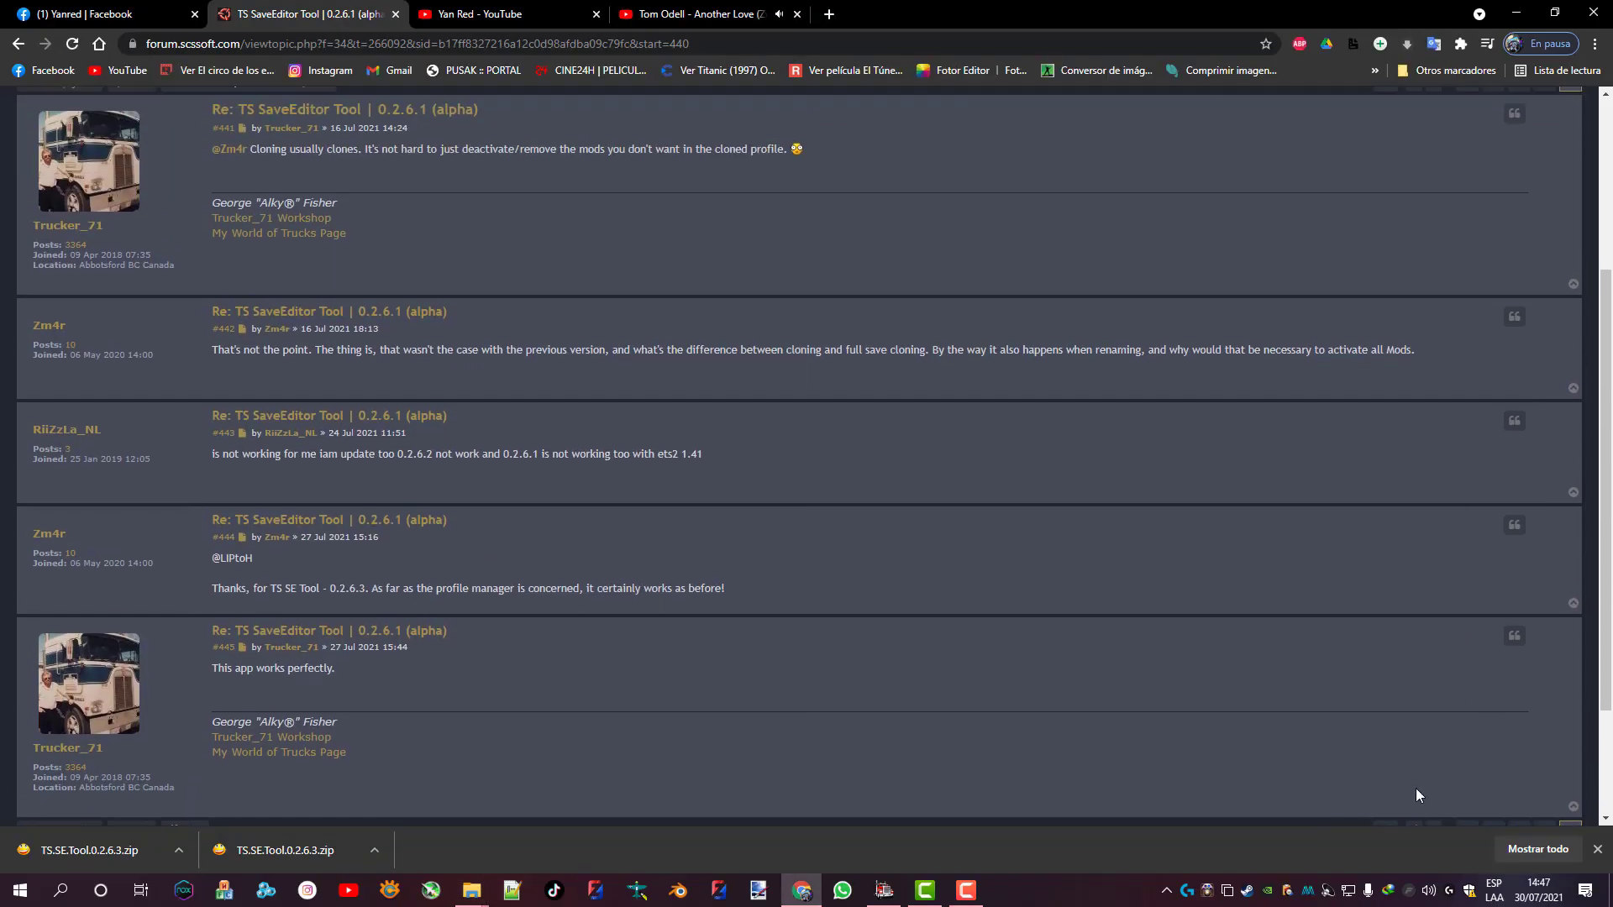
{"action": "scroll", "coordinate": [1415, 794], "scroll_direction": "down", "scroll_amount": 3}
{"action": "left_click", "coordinate": [1433, 665]}
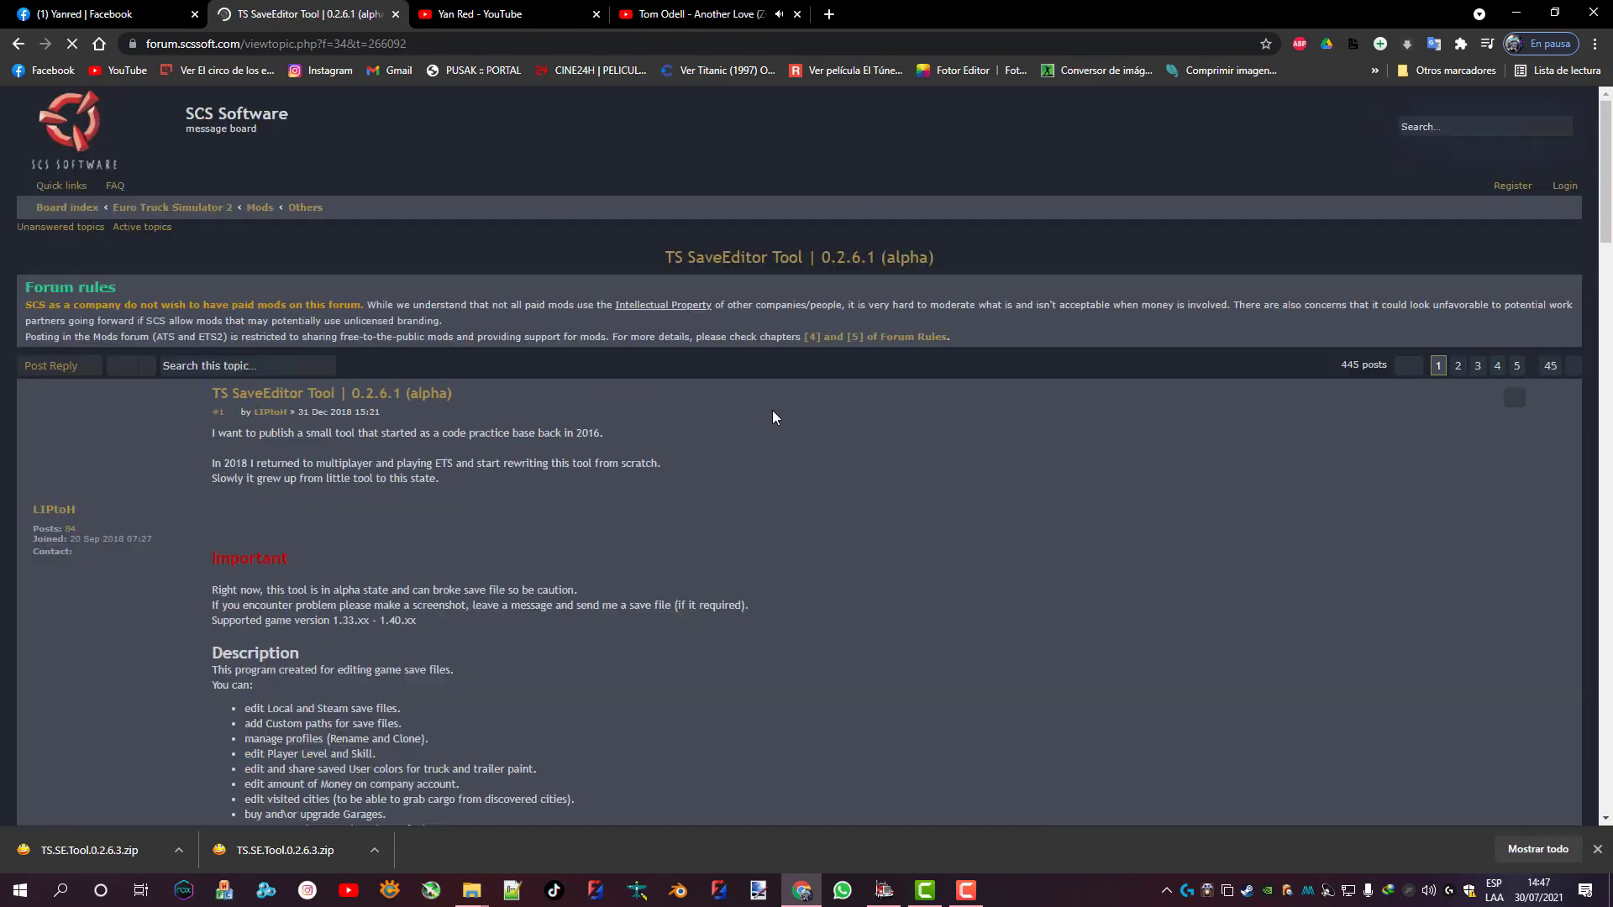
{"action": "scroll", "coordinate": [504, 576], "scroll_direction": "down", "scroll_amount": 10}
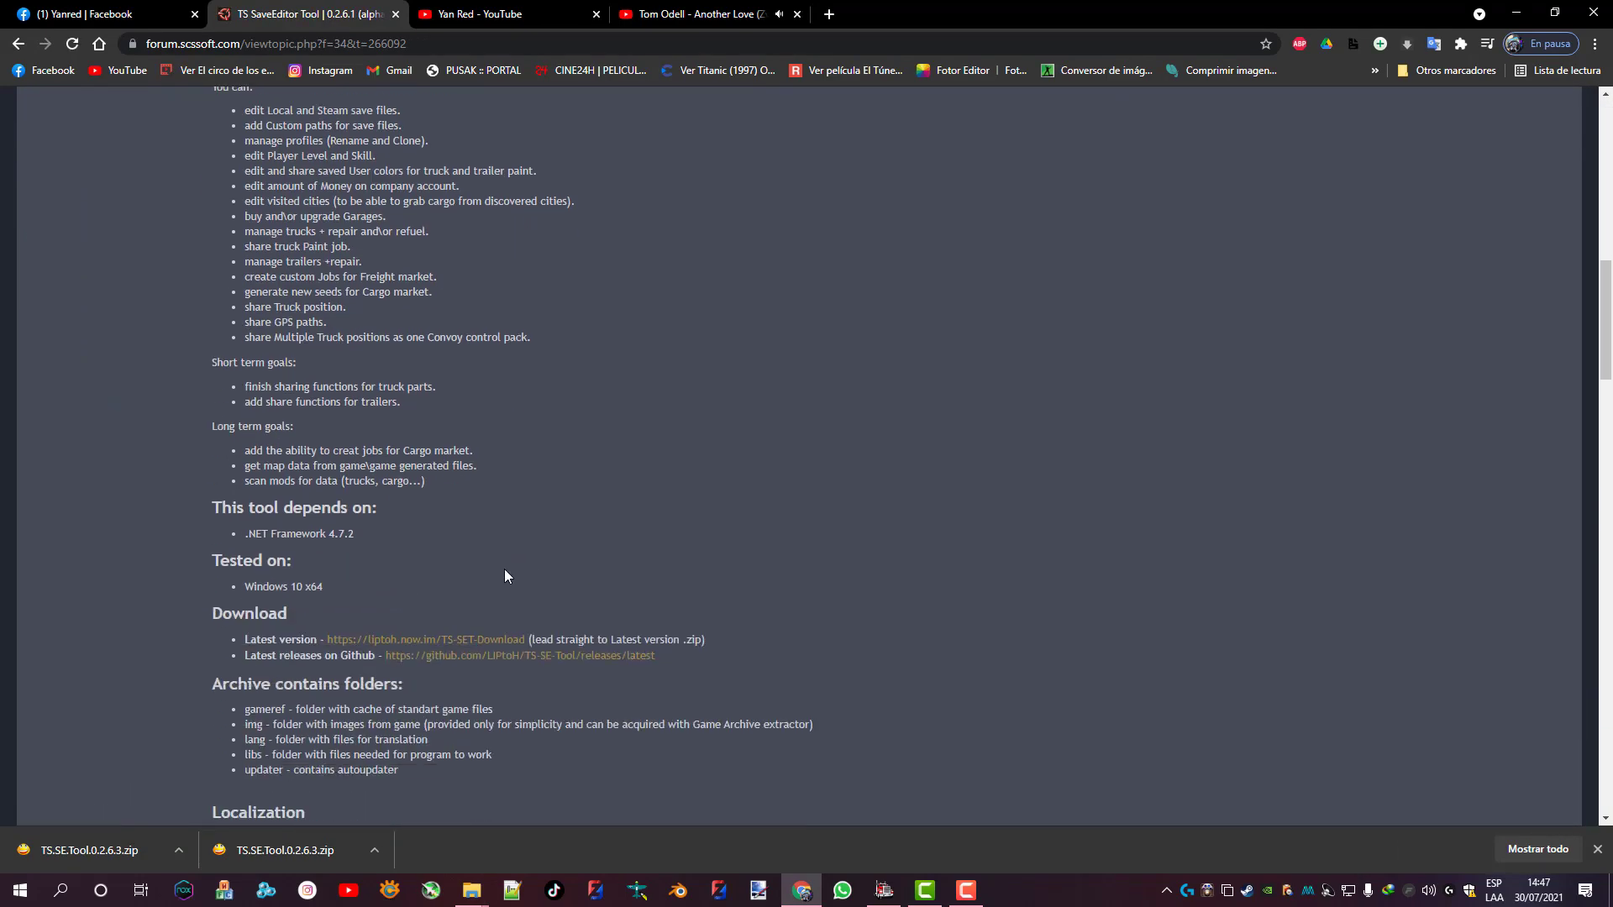
{"action": "scroll", "coordinate": [504, 577], "scroll_direction": "down", "scroll_amount": 4}
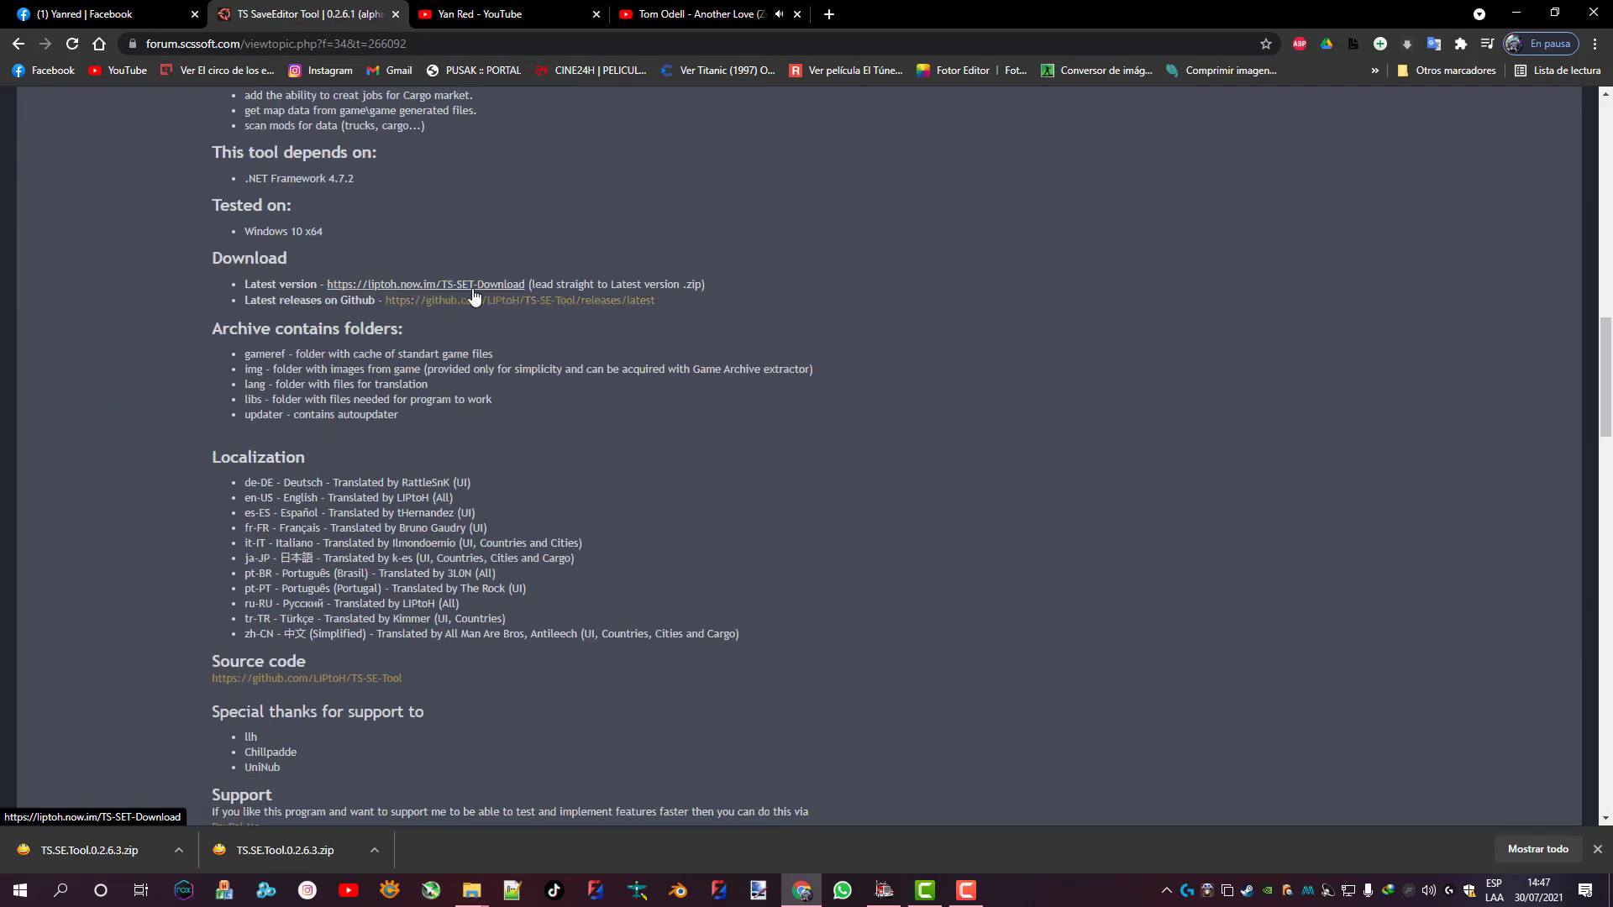
{"action": "left_click", "coordinate": [1516, 12]}
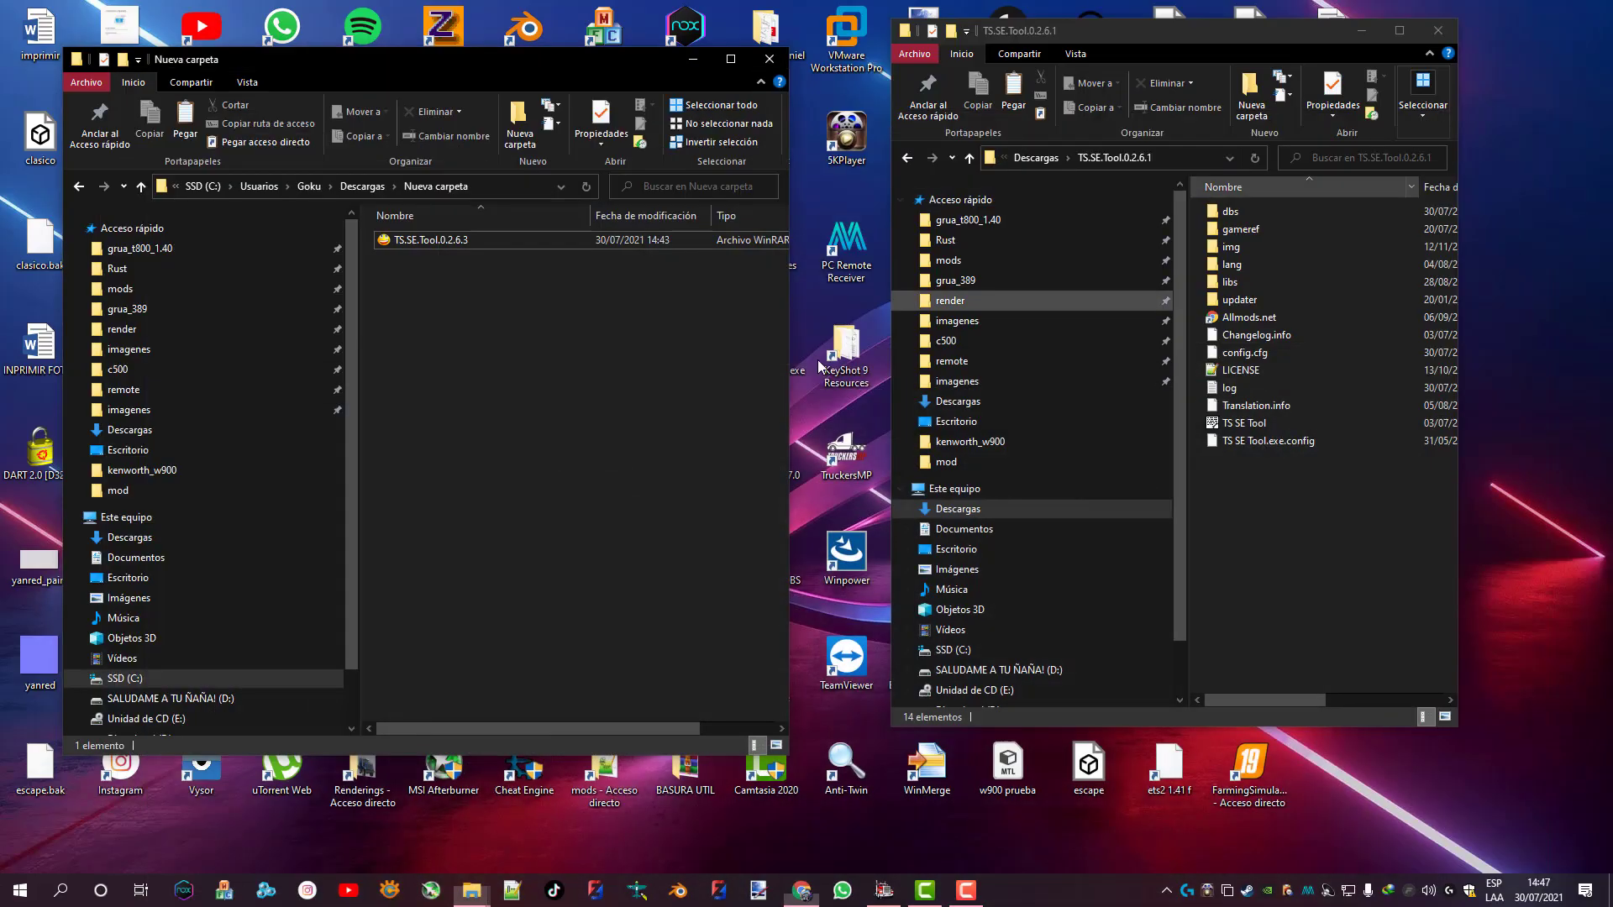
Extract the TS.SE.Tool.0.2.6.3 archive into its own folder
{"action": "left_click", "coordinate": [443, 240]}
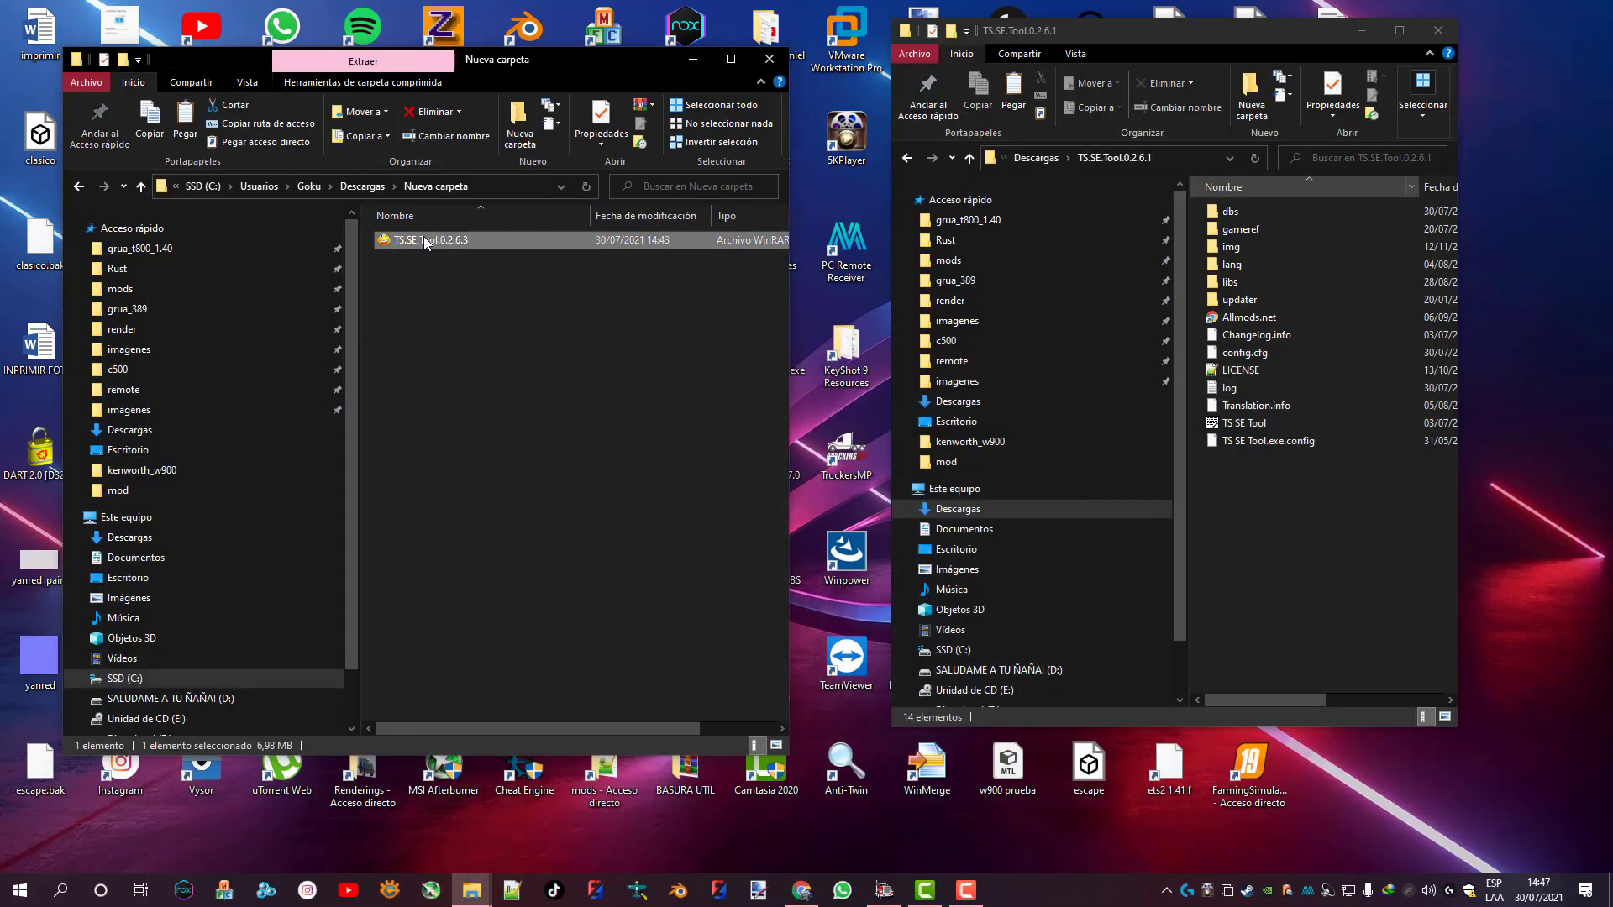
{"action": "right_click", "coordinate": [424, 235]}
{"action": "left_click", "coordinate": [497, 392]}
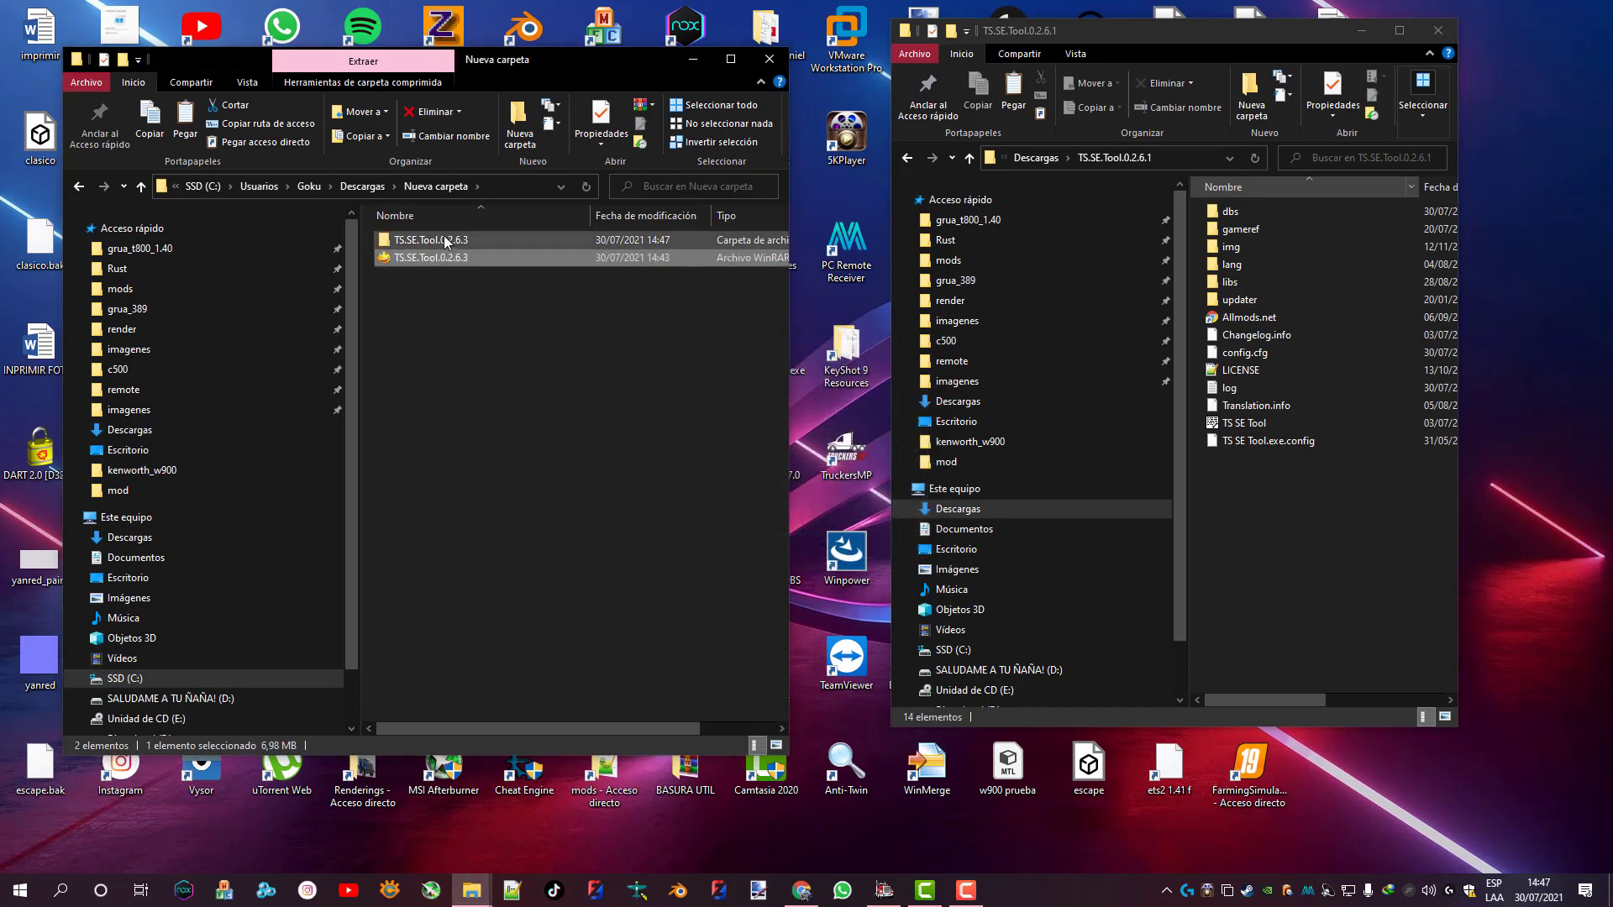
Launch TS SE Tool from the extracted TS.SE.Tool.0.2.6.3 folder and dismiss its version information
{"action": "double_click", "coordinate": [444, 239]}
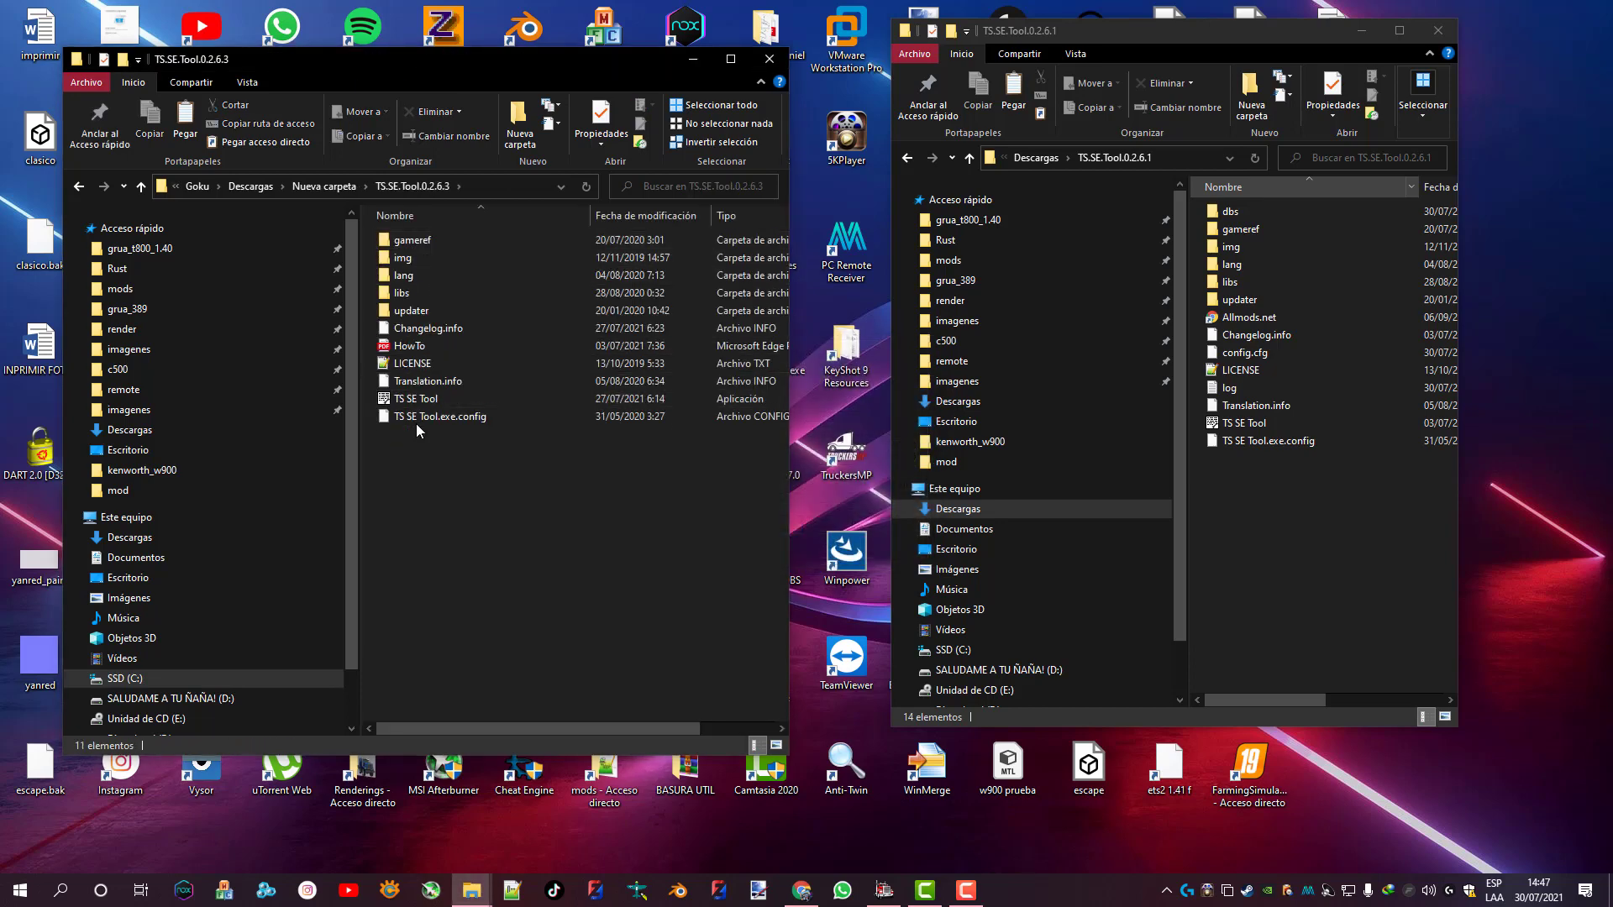
{"action": "double_click", "coordinate": [486, 402]}
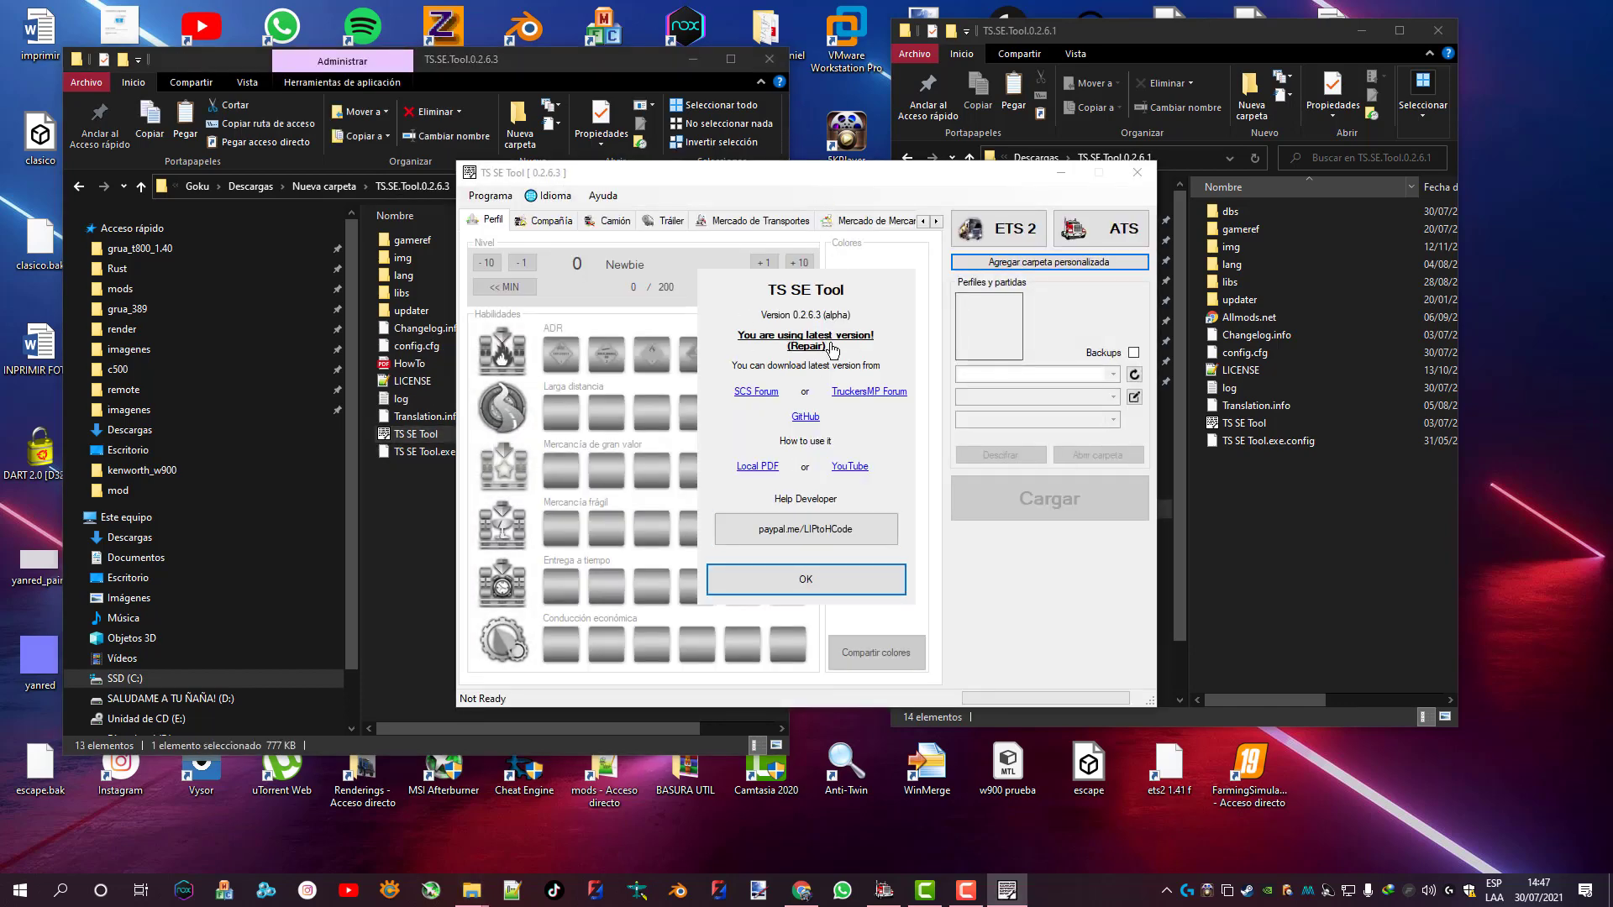
{"action": "left_click", "coordinate": [803, 573]}
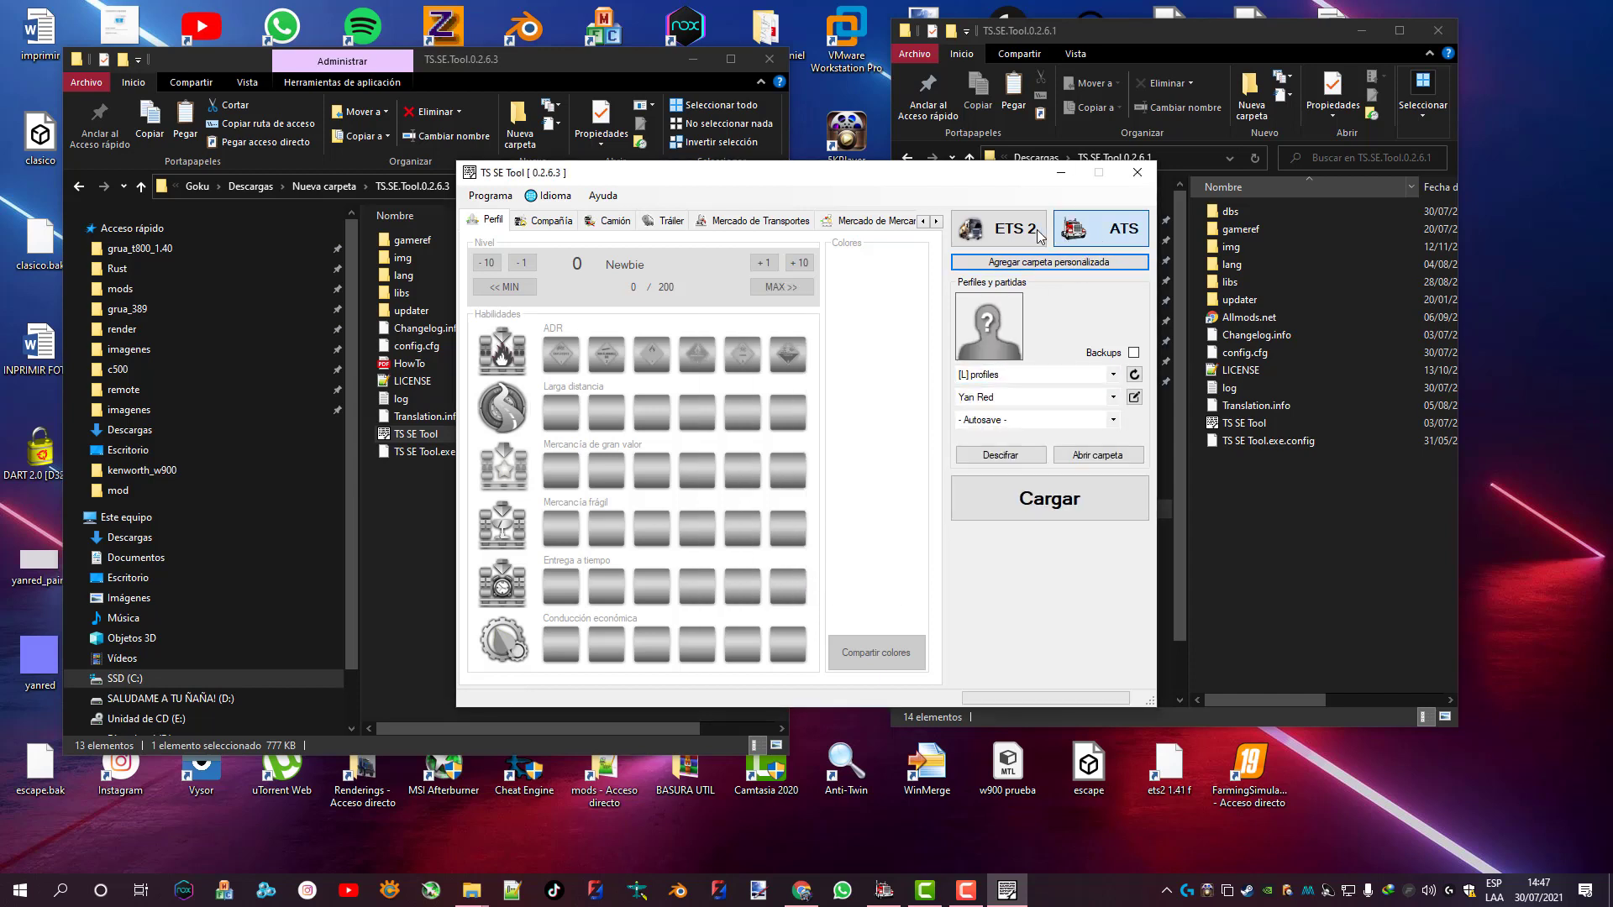
Choose ATS as the game, select the newly created profile, then decrypt and load its Autosave
{"action": "left_click", "coordinate": [1087, 233]}
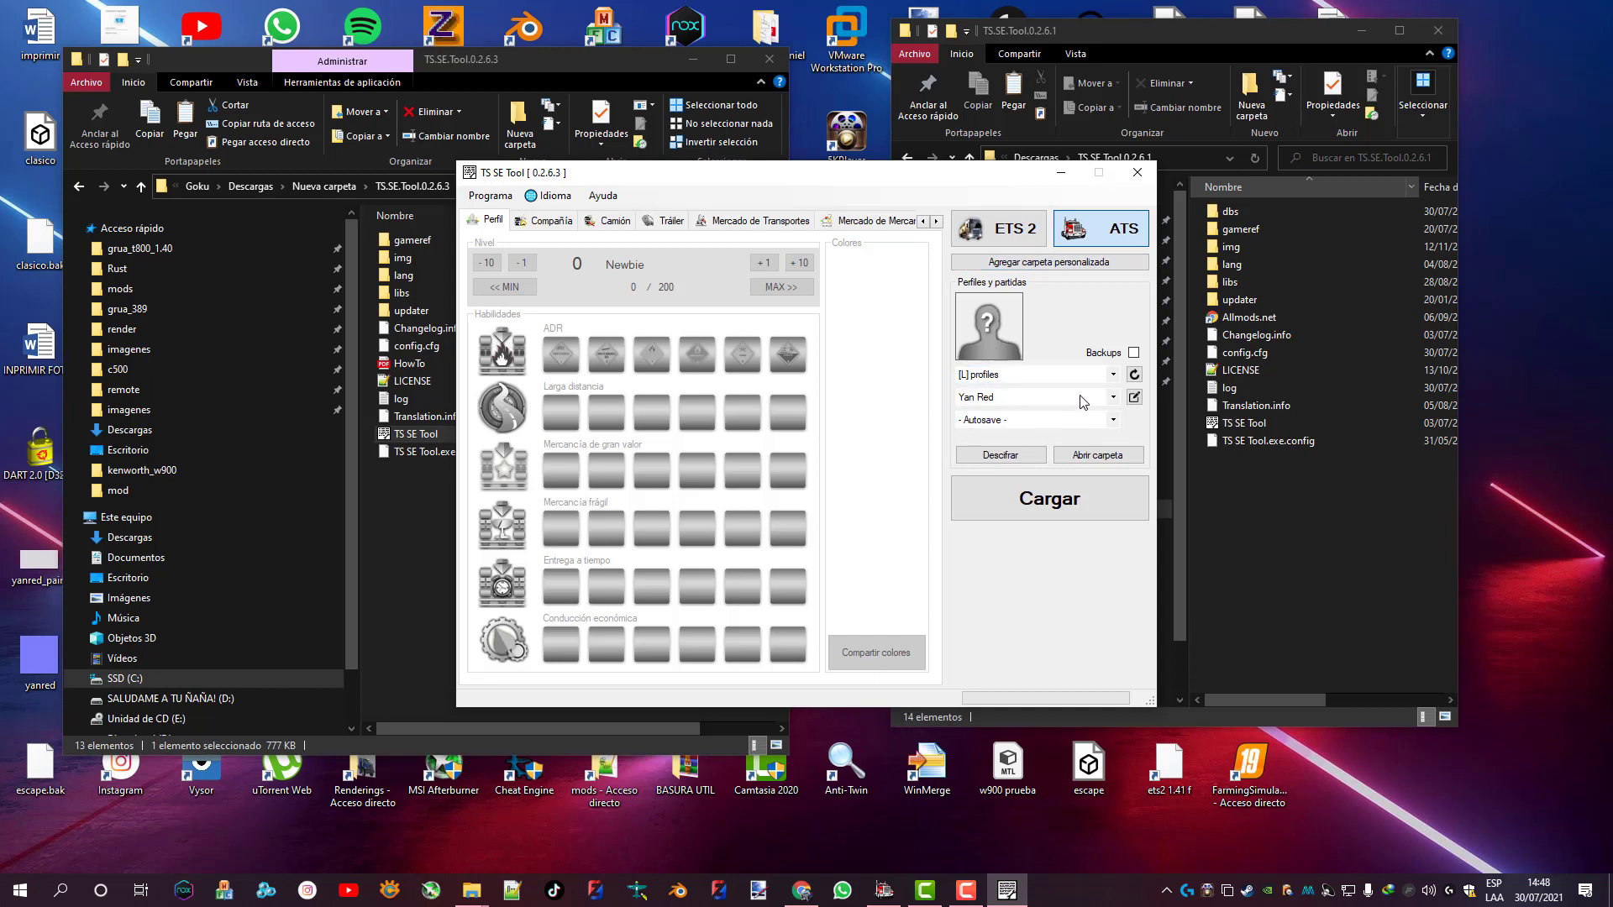
{"action": "left_click", "coordinate": [1113, 400]}
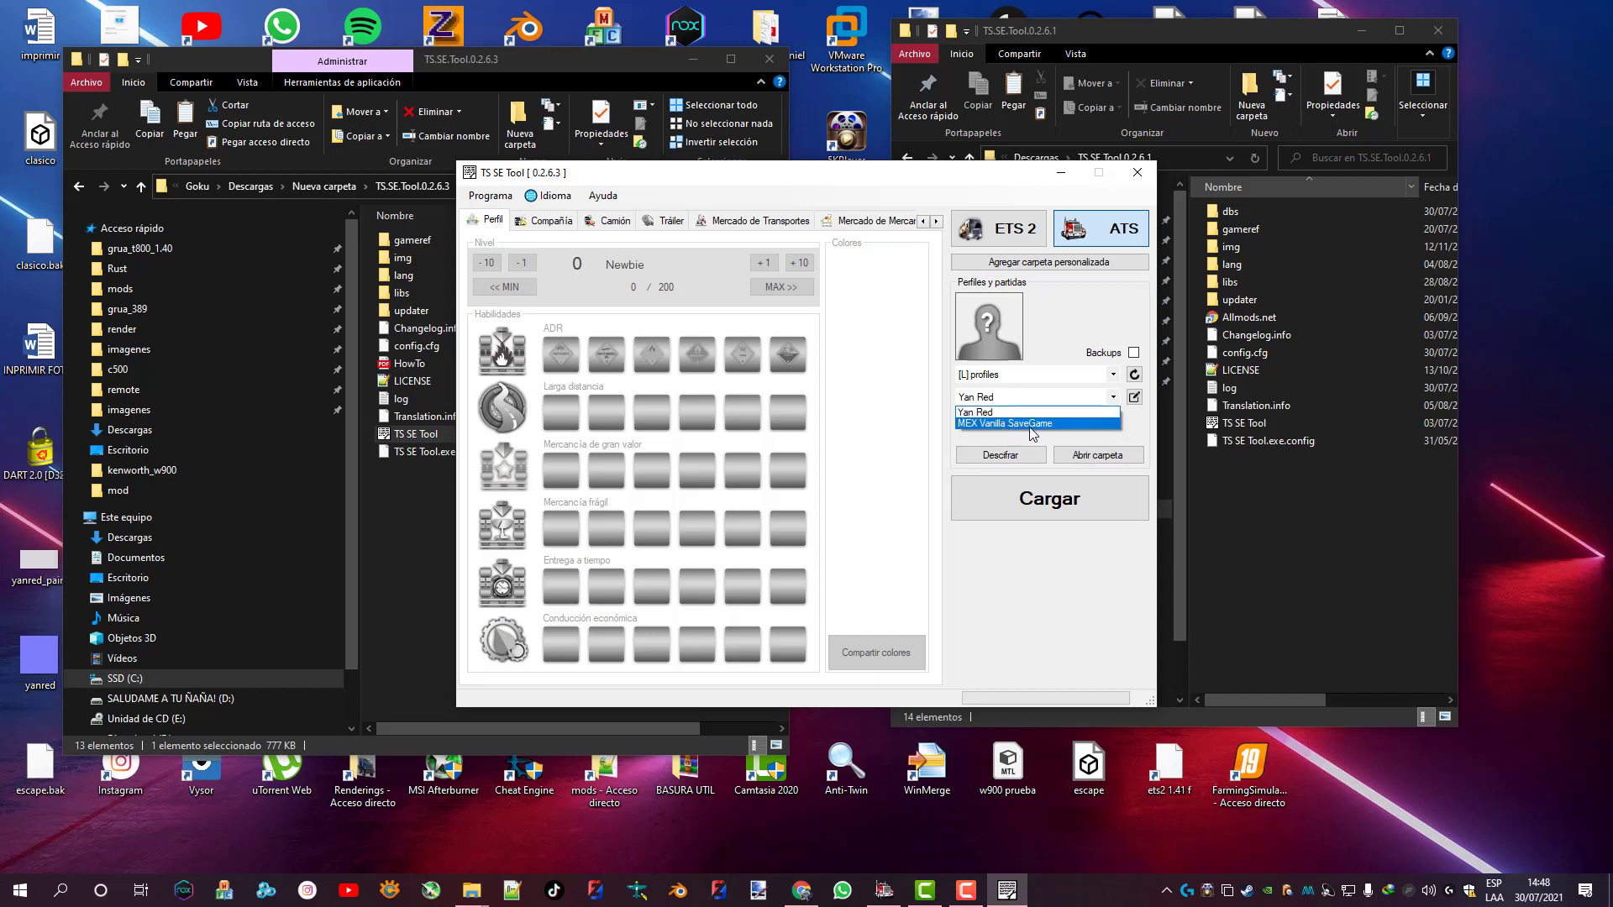
{"action": "left_click", "coordinate": [920, 412]}
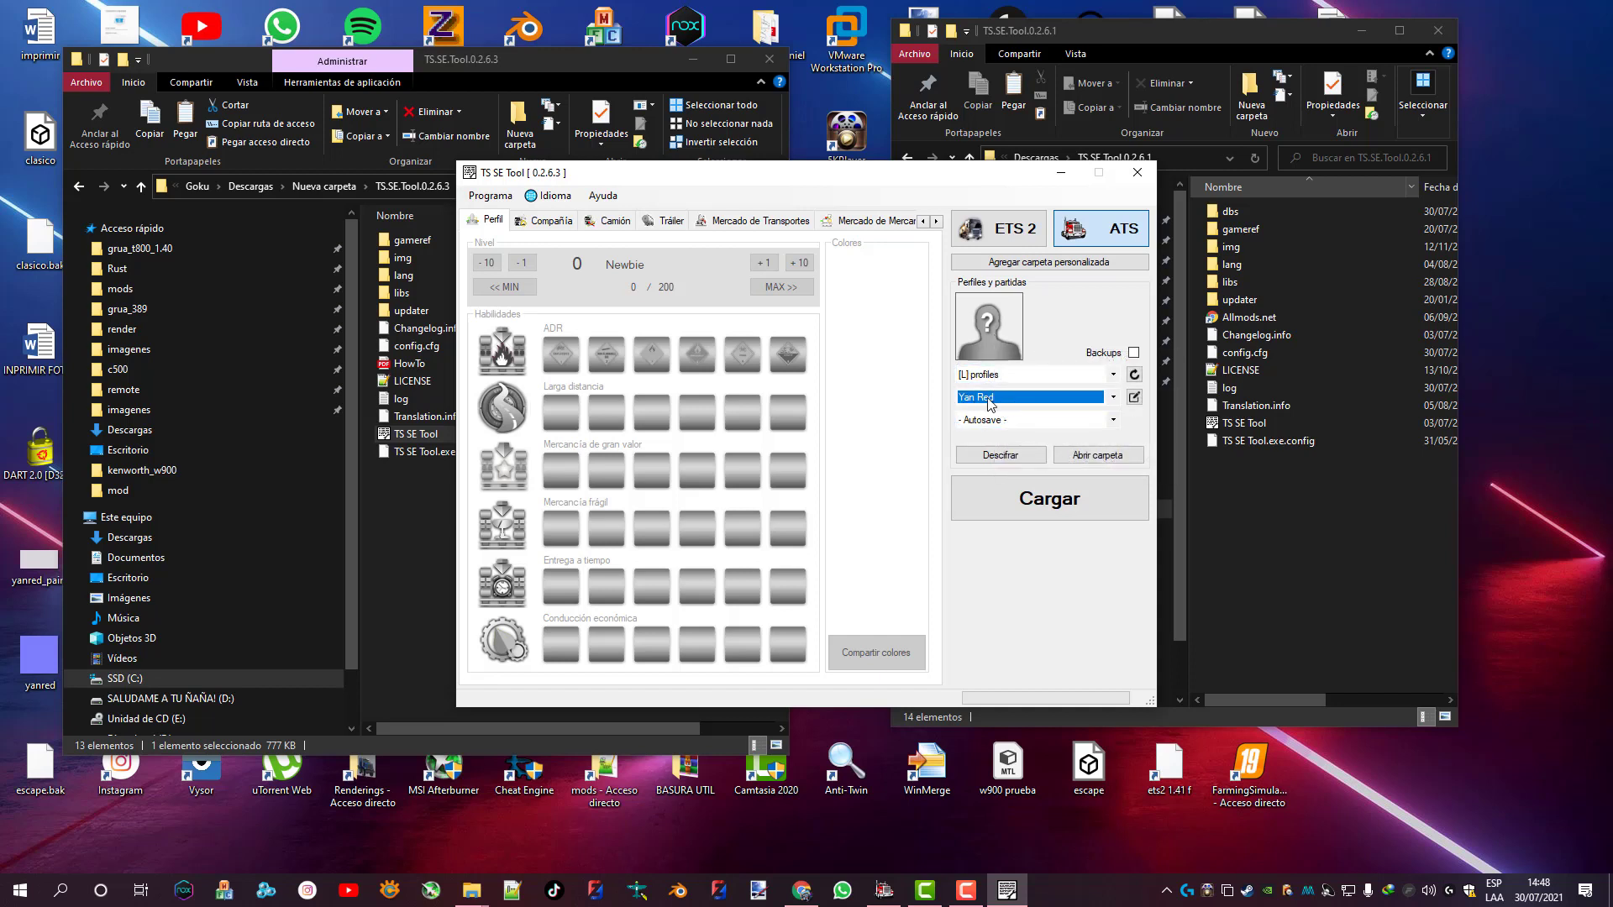
{"action": "left_click", "coordinate": [989, 456]}
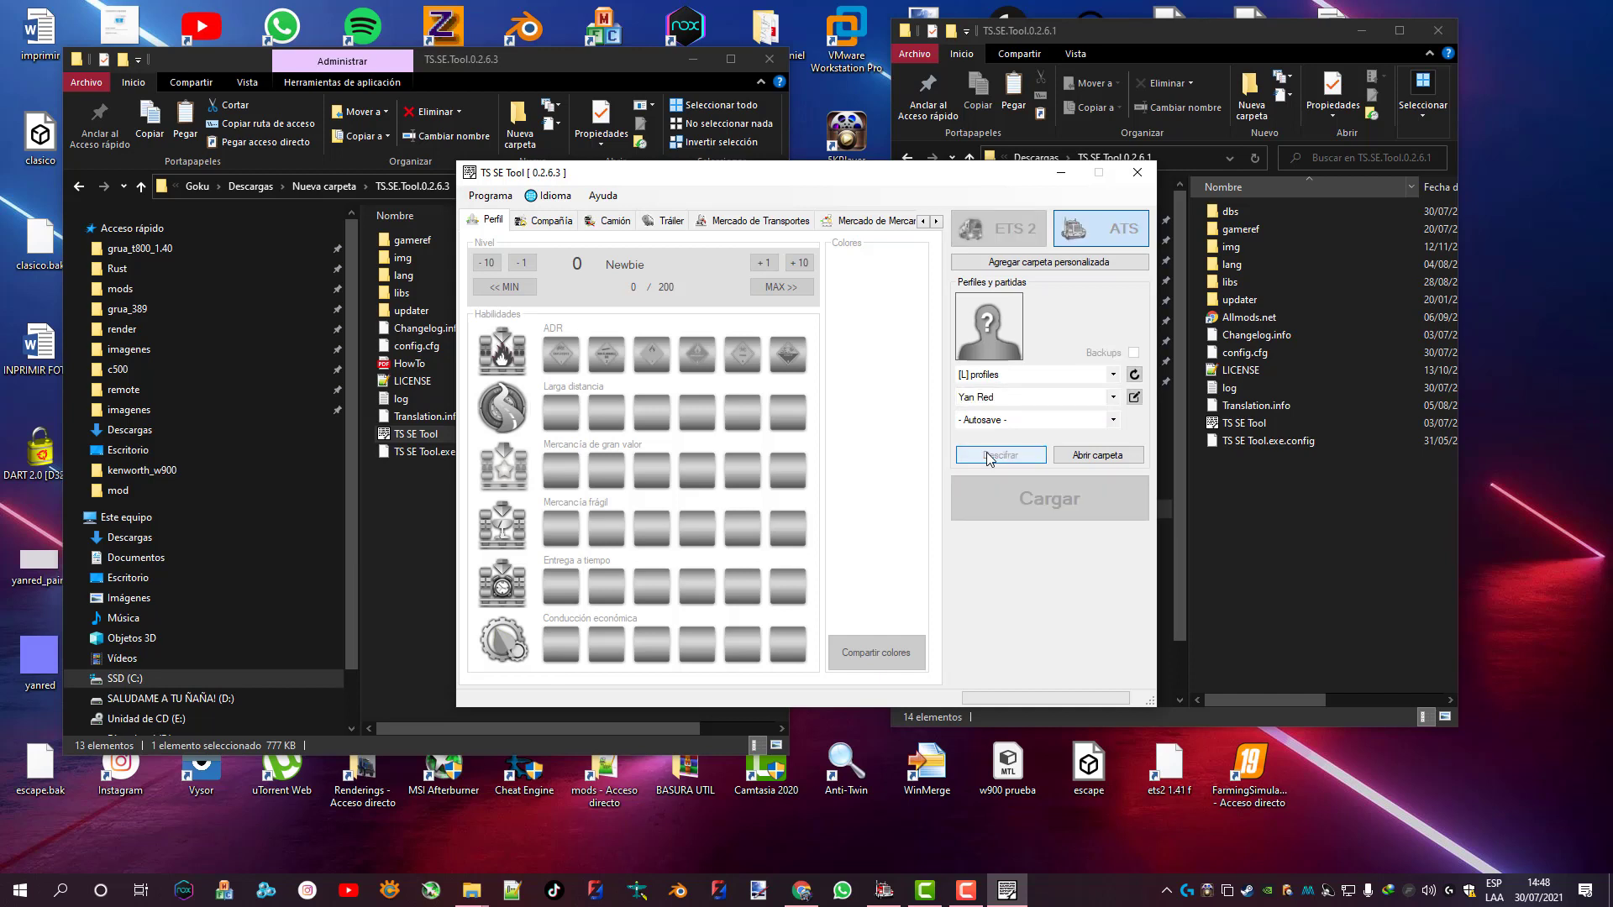
{"action": "left_click", "coordinate": [1025, 513]}
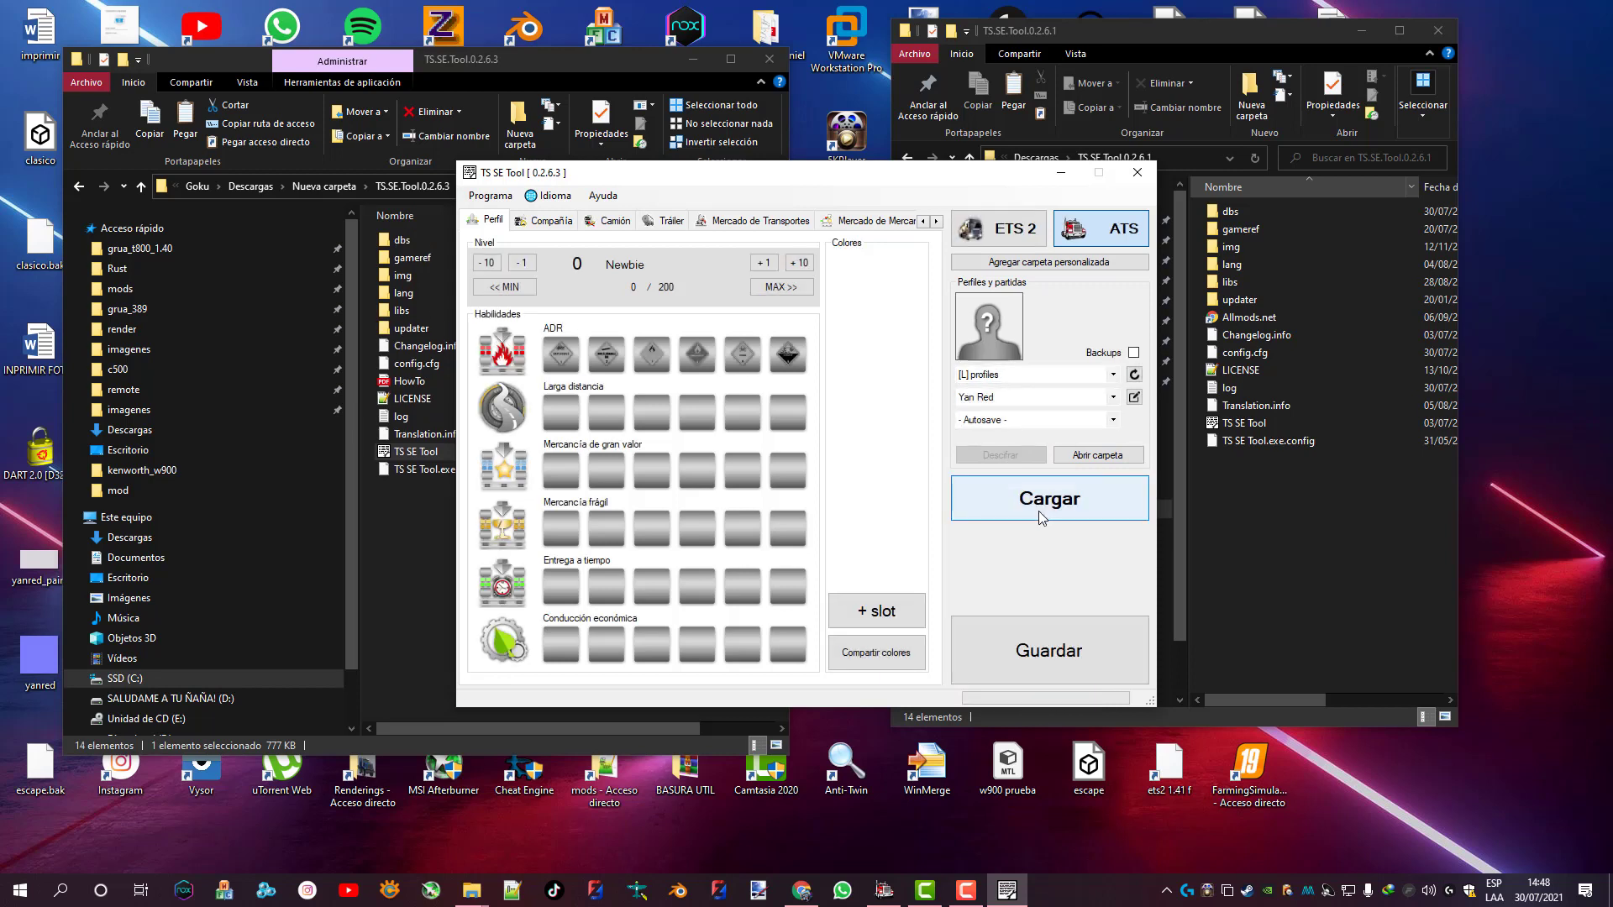
{"action": "left_click", "coordinate": [1020, 397]}
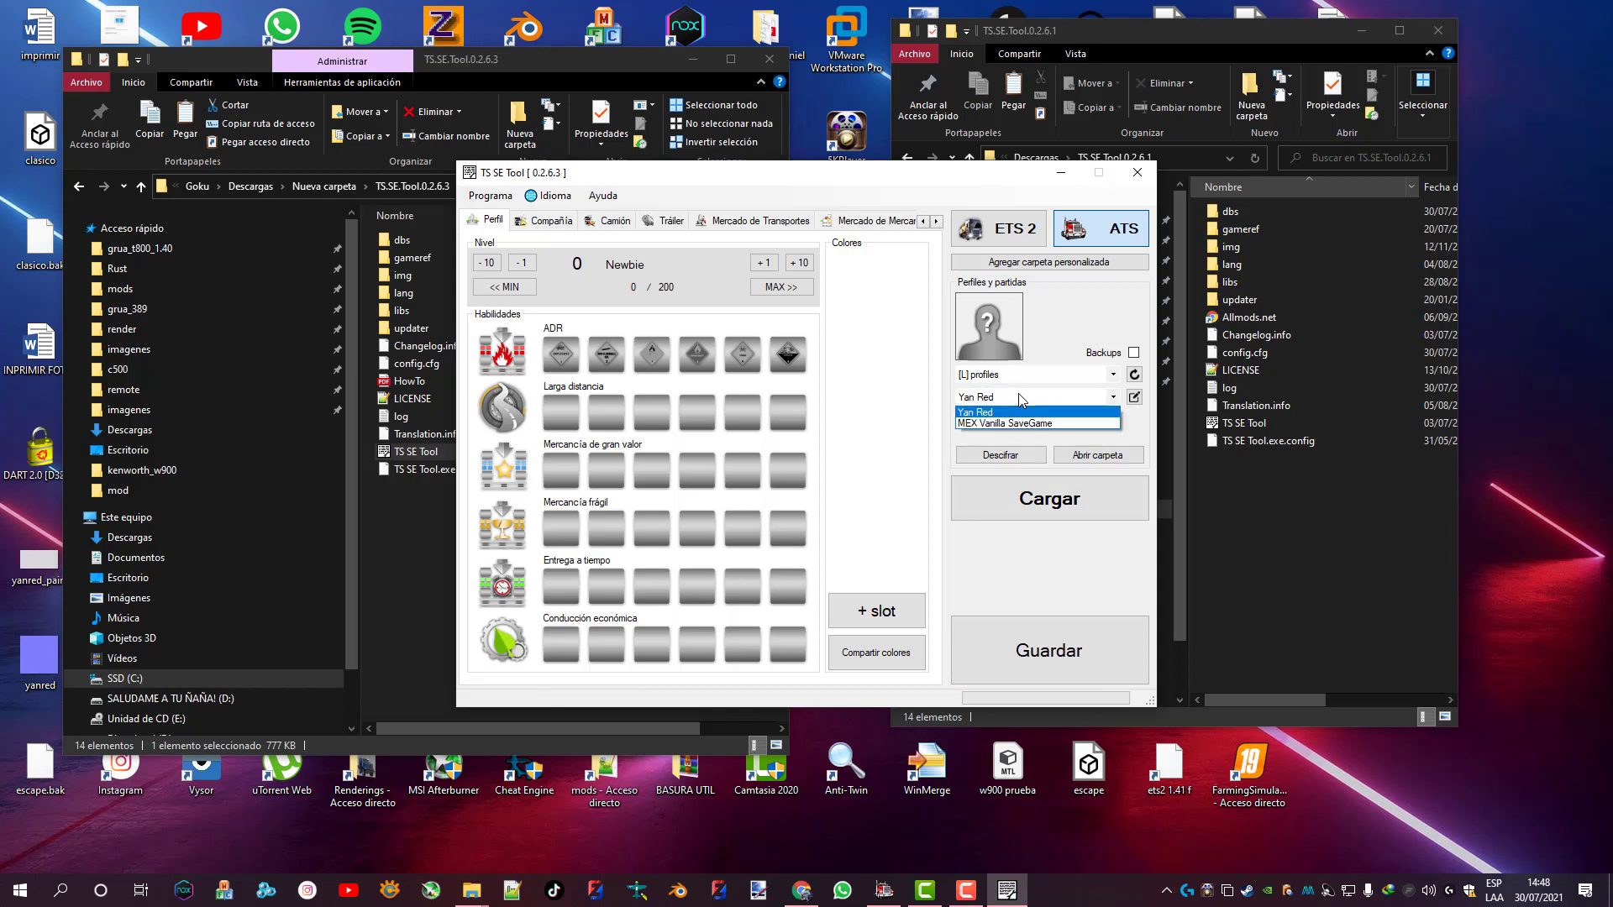
{"action": "left_click", "coordinate": [929, 370]}
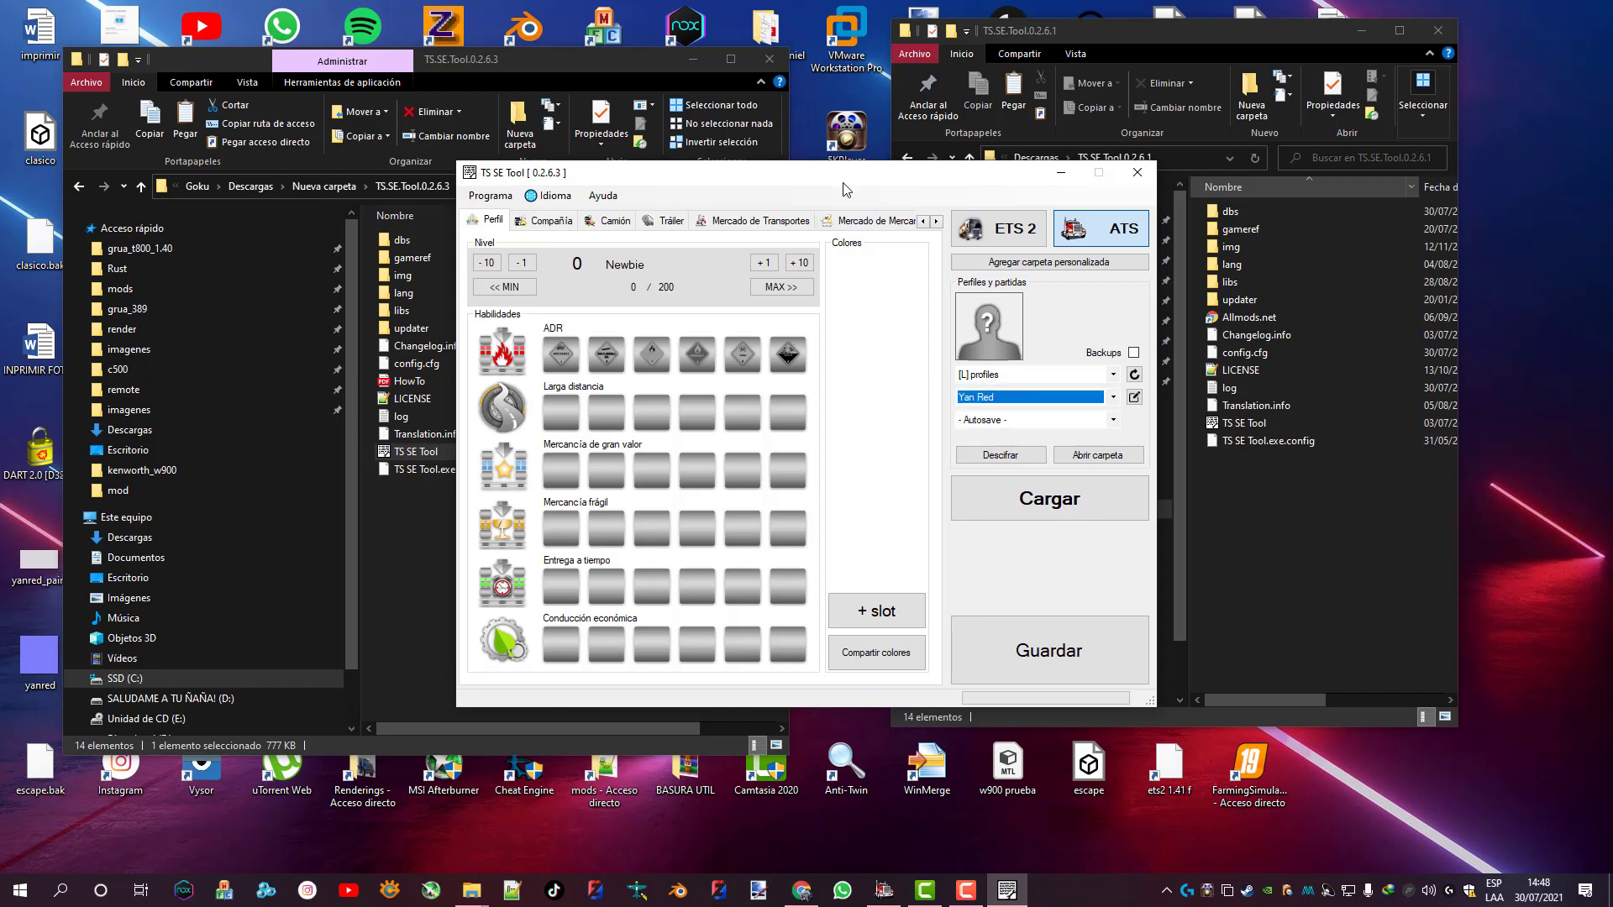
{"action": "left_click_drag", "start_coordinate": [846, 189], "coordinate": [696, 194]}
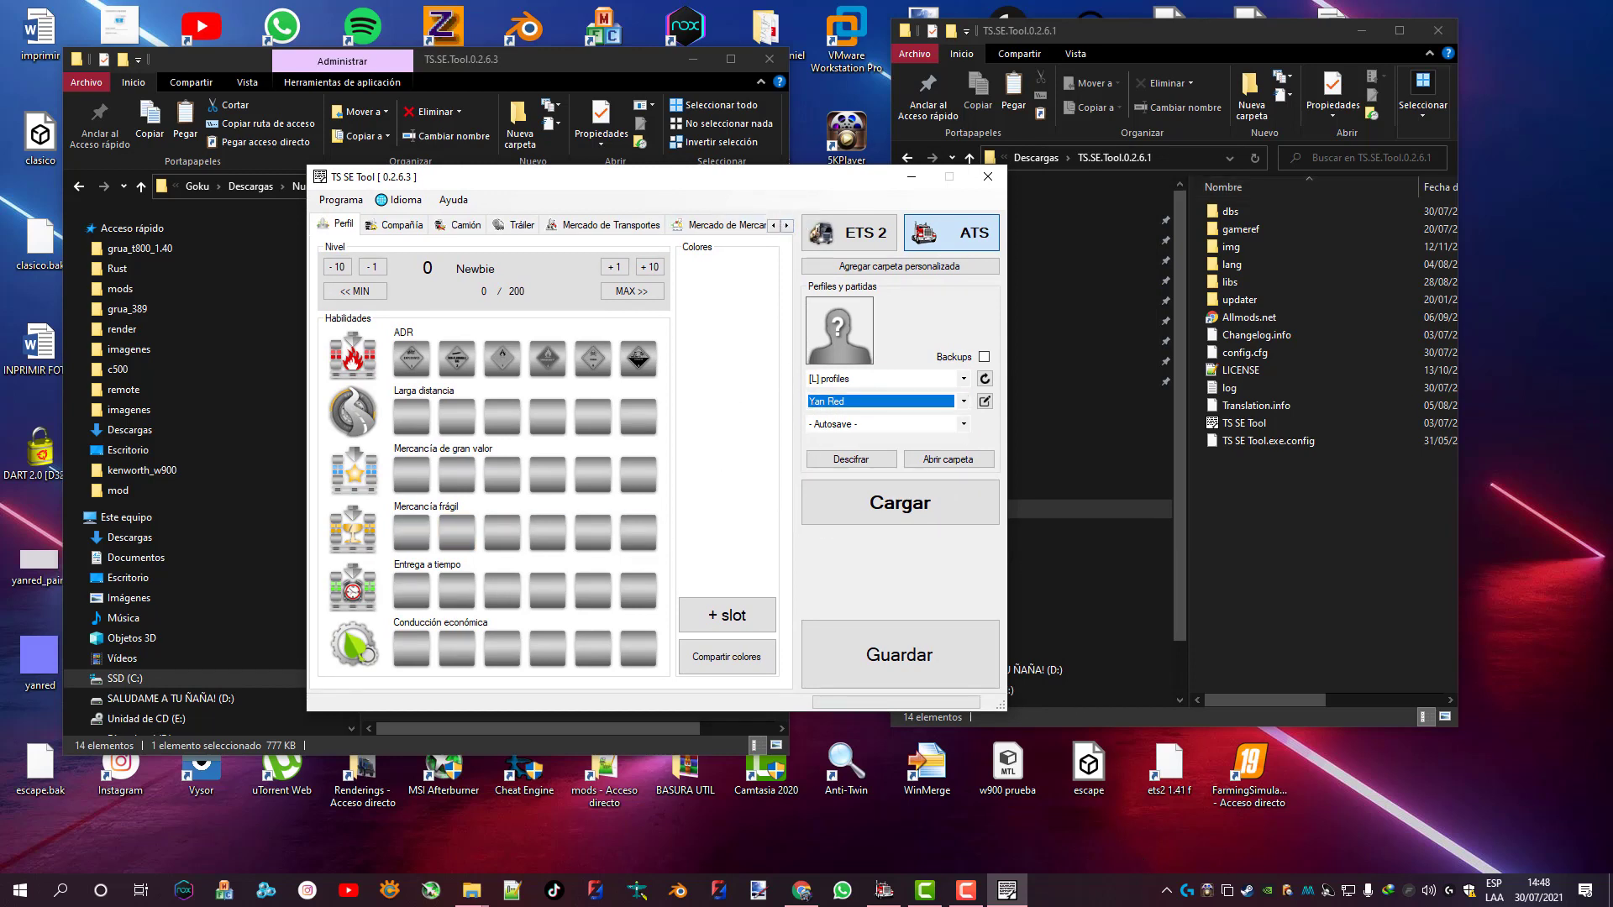
Raise the profile to the maximum level of 150 and activate every ADR class except the fourth
{"action": "mouse_move", "coordinate": [900, 897]}
{"action": "left_click", "coordinate": [625, 297]}
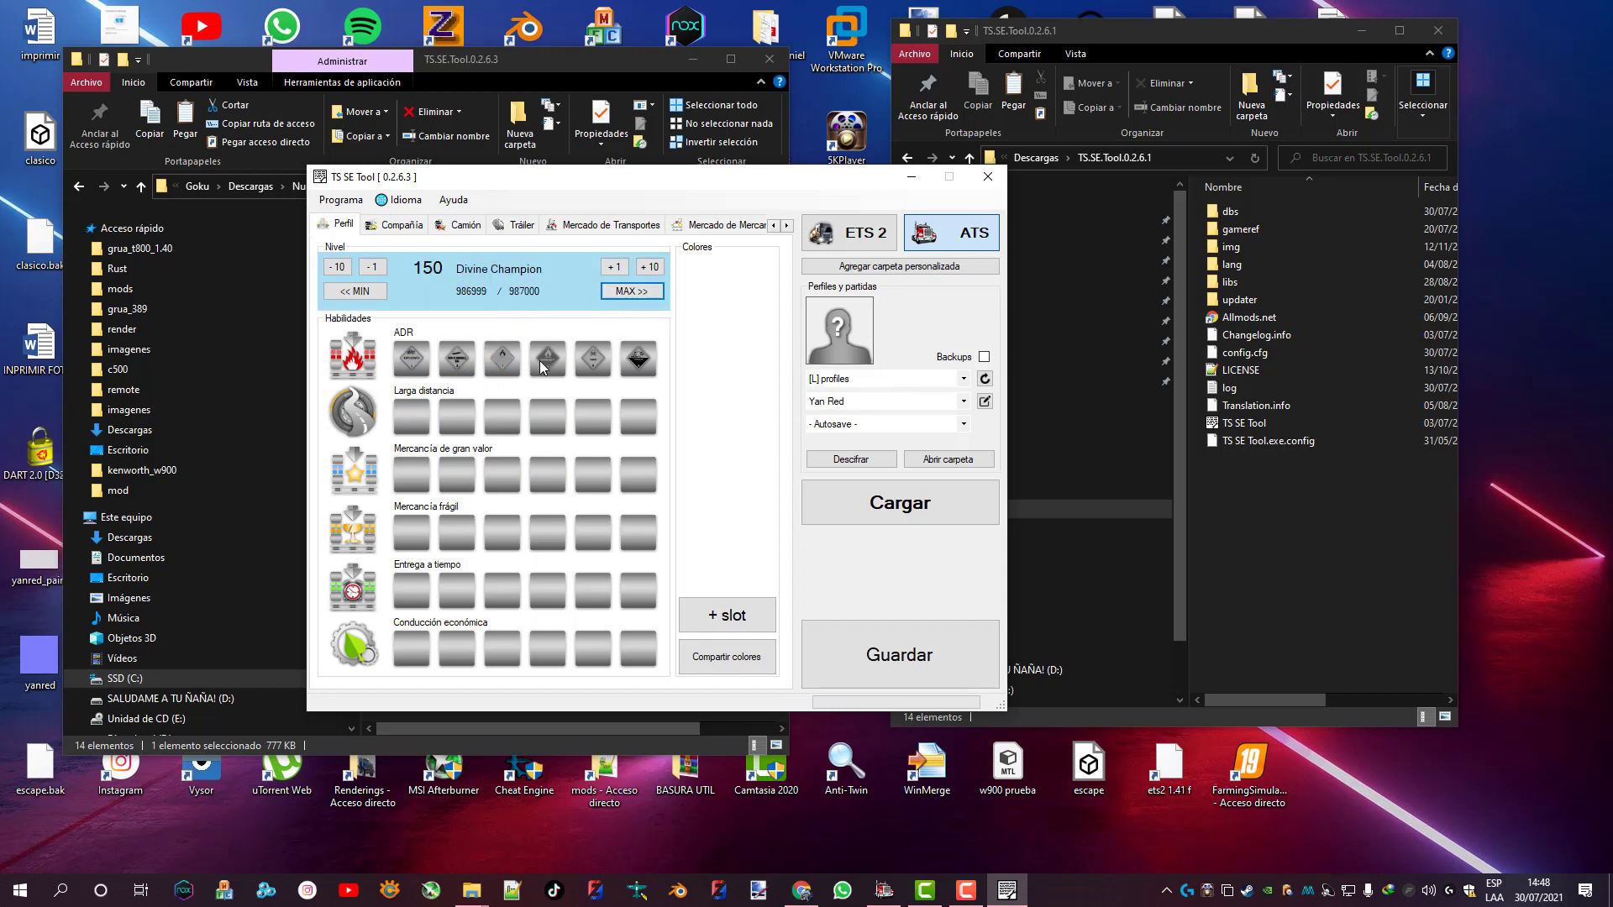
{"action": "left_click", "coordinate": [638, 359]}
{"action": "left_click", "coordinate": [593, 359]}
{"action": "left_click", "coordinate": [503, 359]}
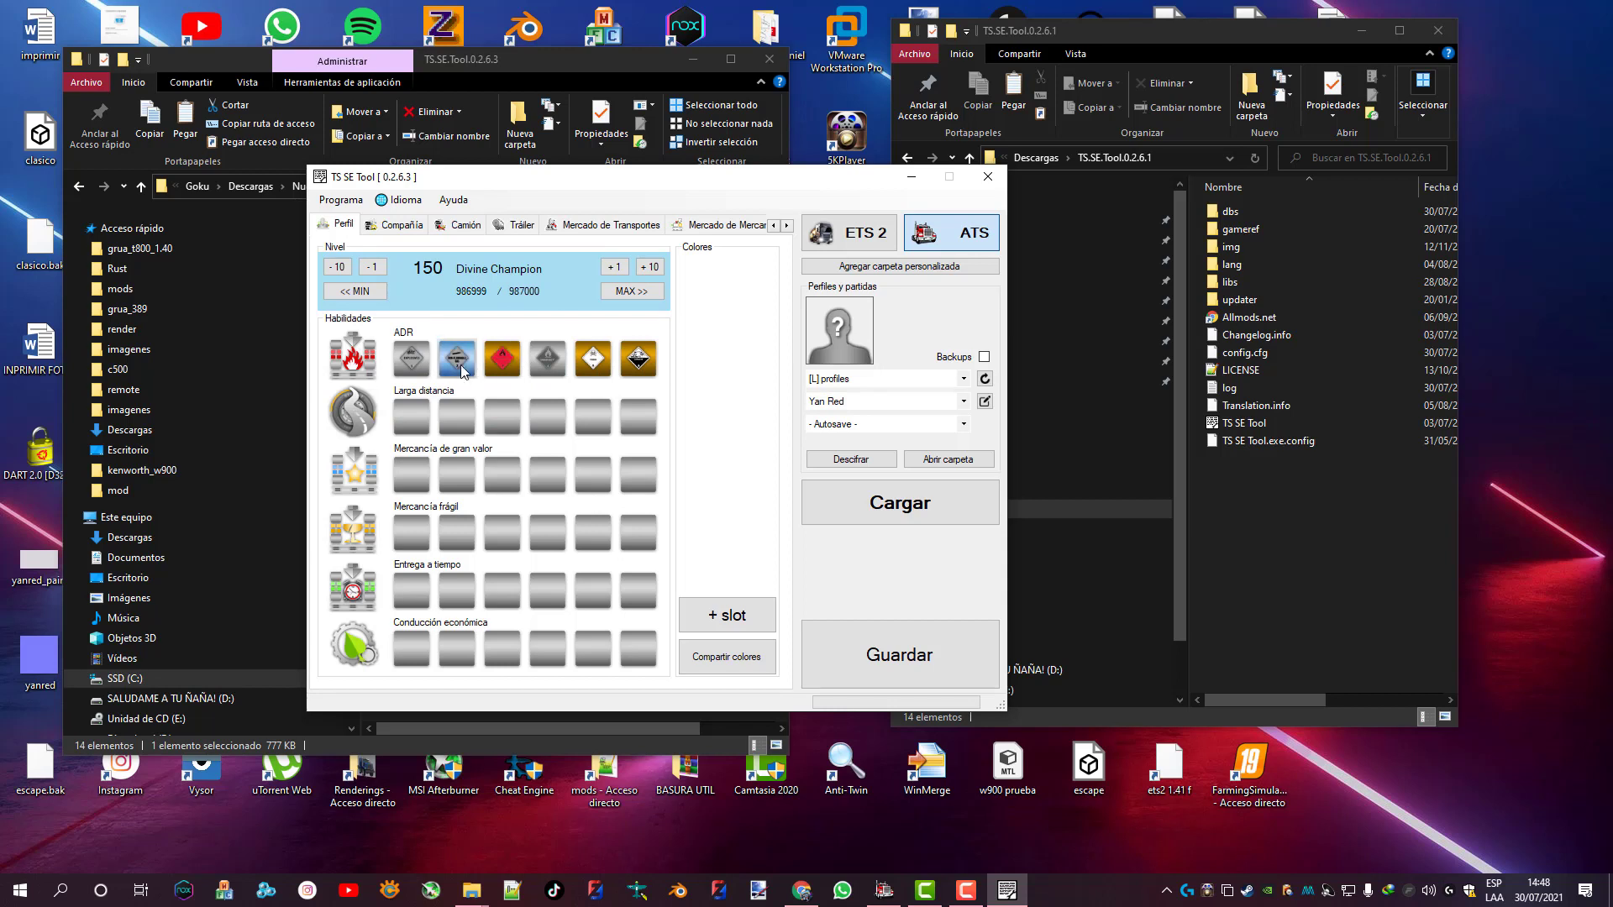
{"action": "left_click", "coordinate": [462, 370]}
{"action": "left_click", "coordinate": [411, 358]}
Set long distance, high-value cargo, fragile cargo, on-time delivery and economical driving to level 6, and activate the fourth ADR class
{"action": "left_click", "coordinate": [457, 418]}
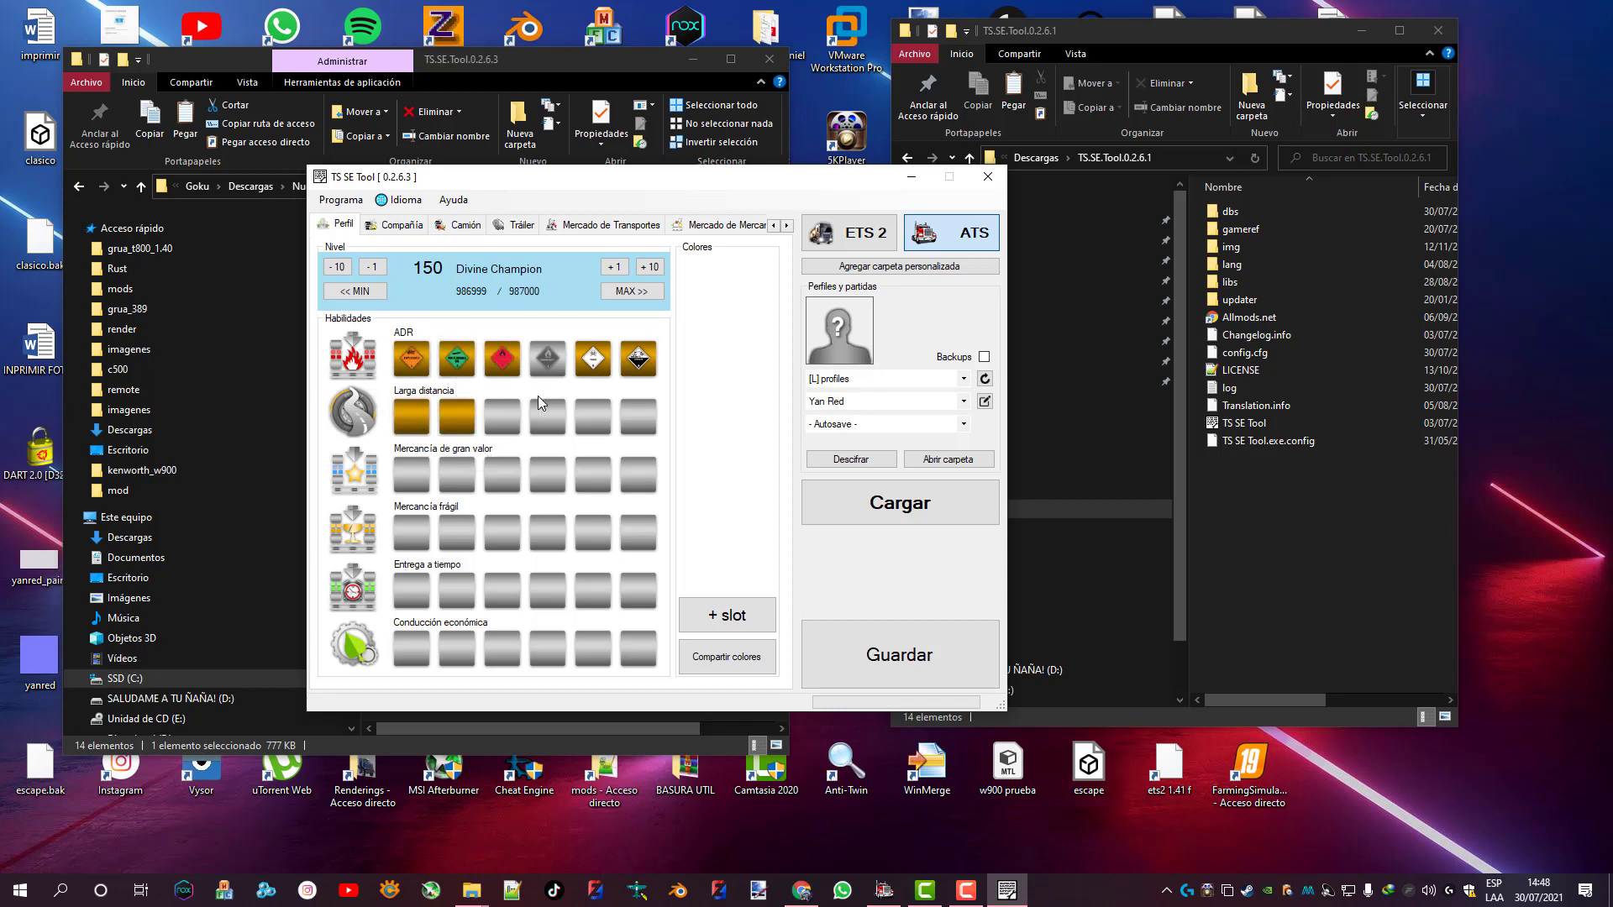
{"action": "left_click", "coordinate": [635, 420]}
{"action": "left_click", "coordinate": [638, 476]}
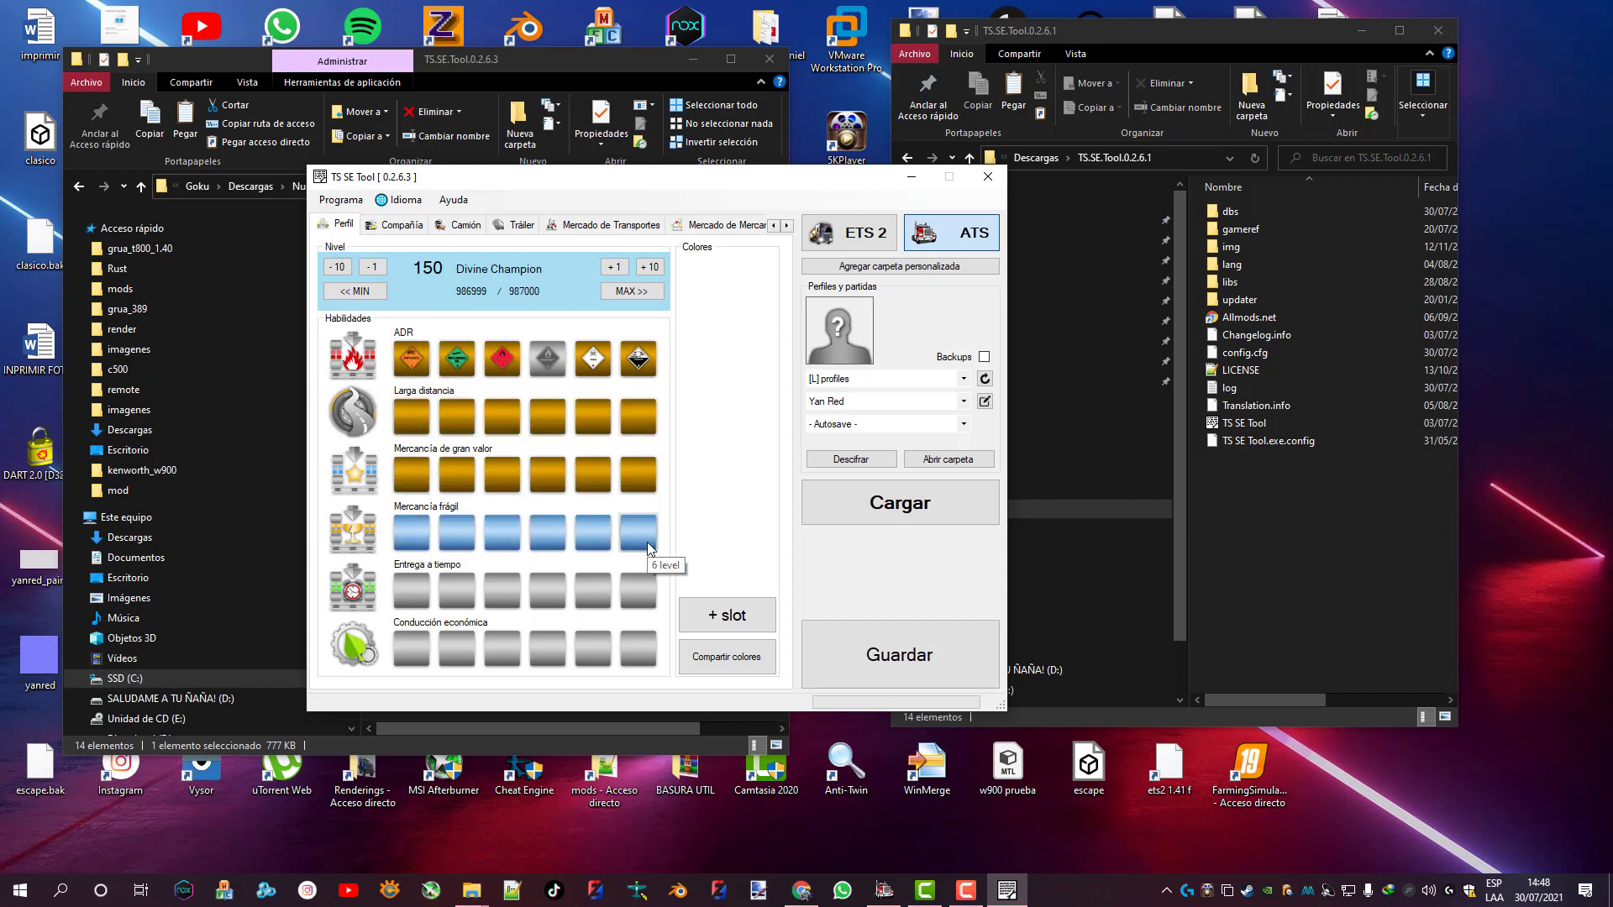
{"action": "left_click", "coordinate": [646, 544]}
{"action": "left_click", "coordinate": [638, 591]}
{"action": "left_click", "coordinate": [638, 649]}
{"action": "left_click", "coordinate": [548, 358]}
{"action": "left_click", "coordinate": [592, 478]}
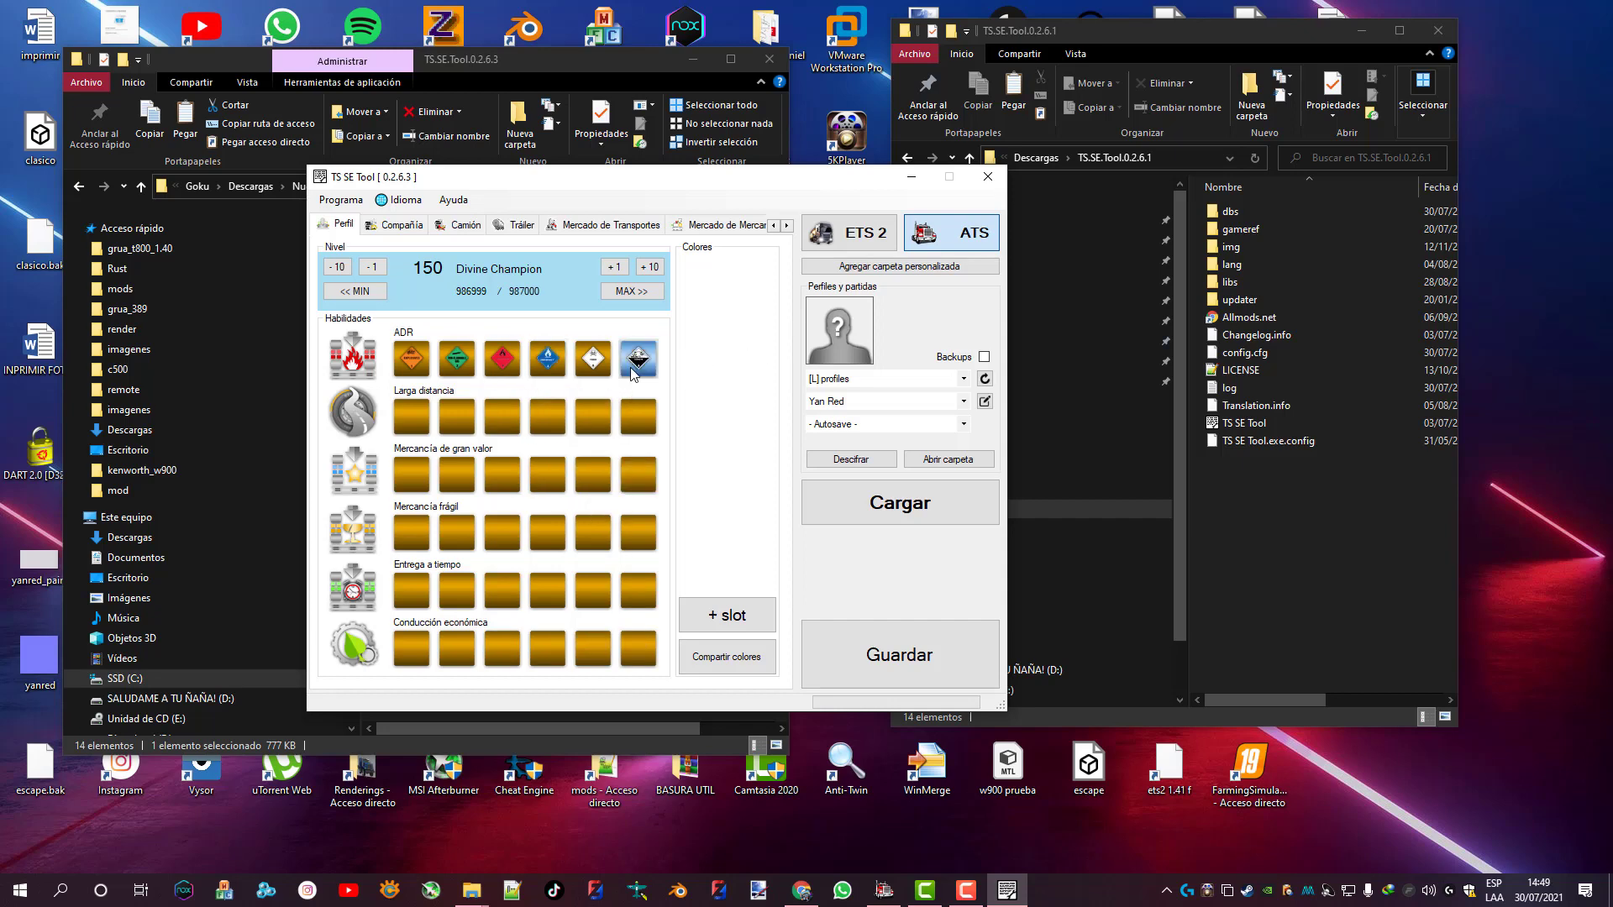
Set the company's account balance to $111.500
{"action": "left_click", "coordinate": [409, 229]}
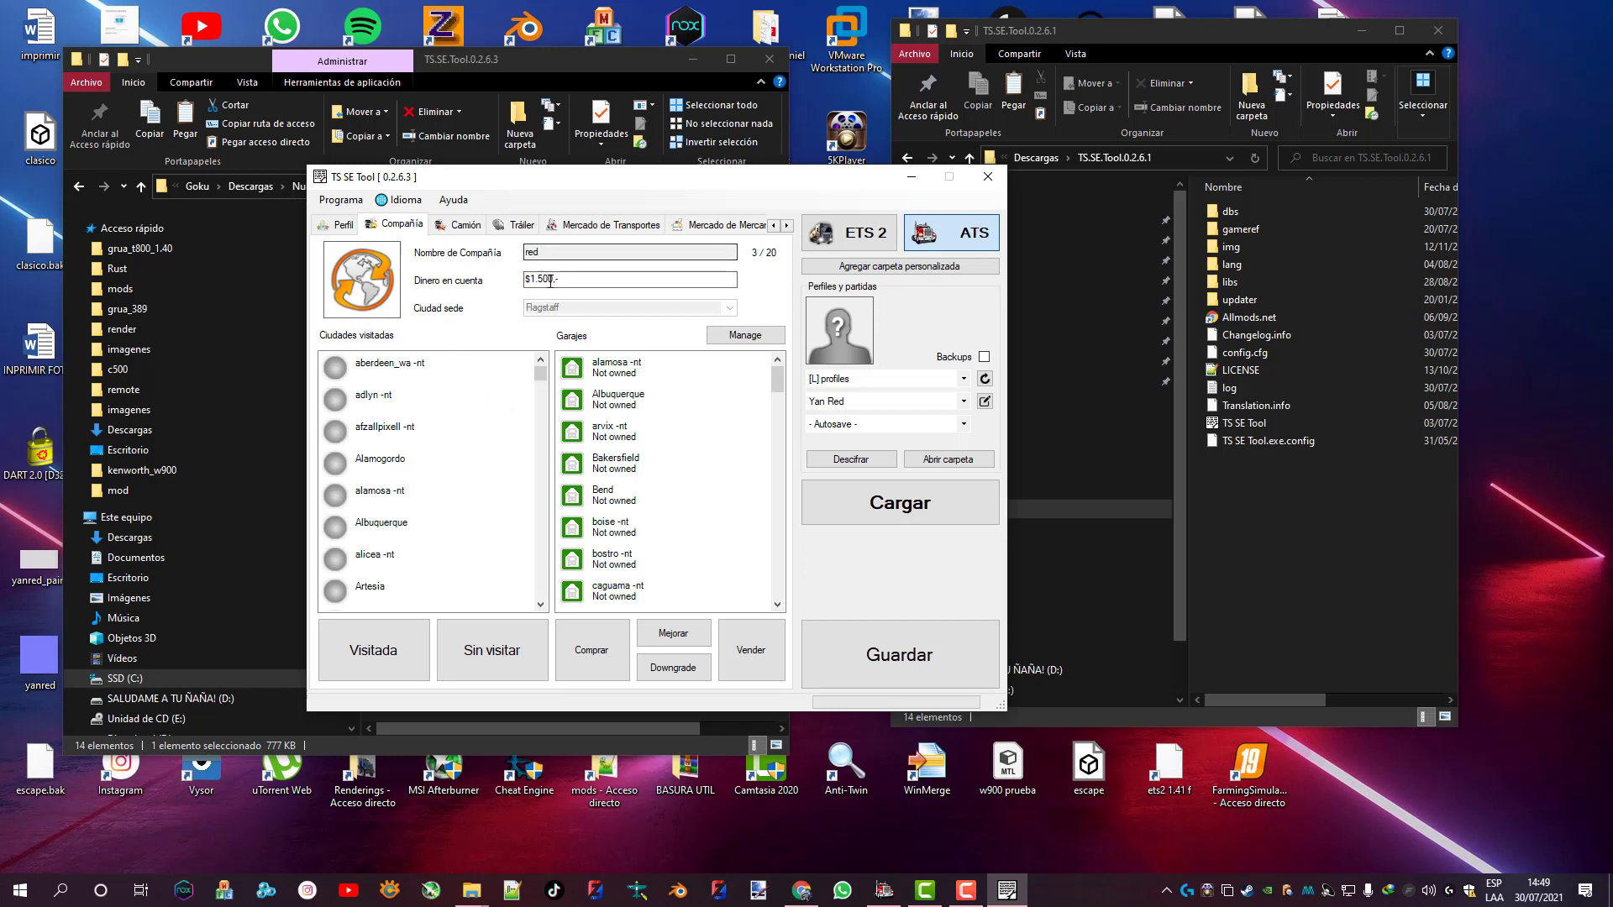
{"action": "left_click", "coordinate": [553, 280]}
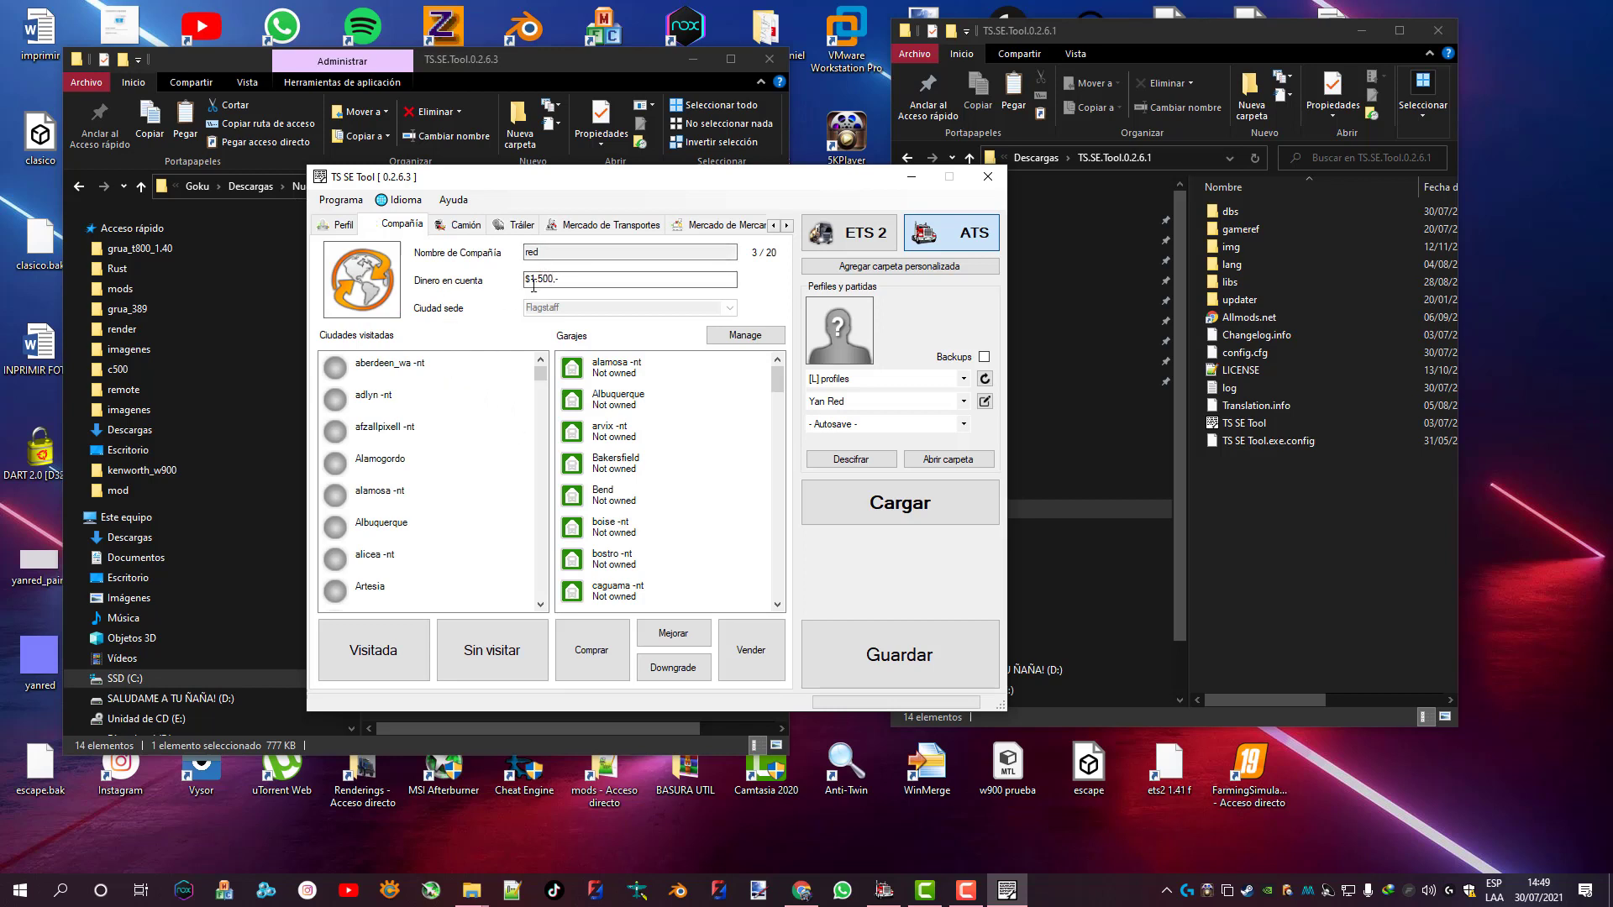
{"action": "type", "text": "11"}
Mark the first two cities in the company's list, aberdeen_wa -nt and adlyn -nt, as visited
{"action": "left_click", "coordinate": [378, 368]}
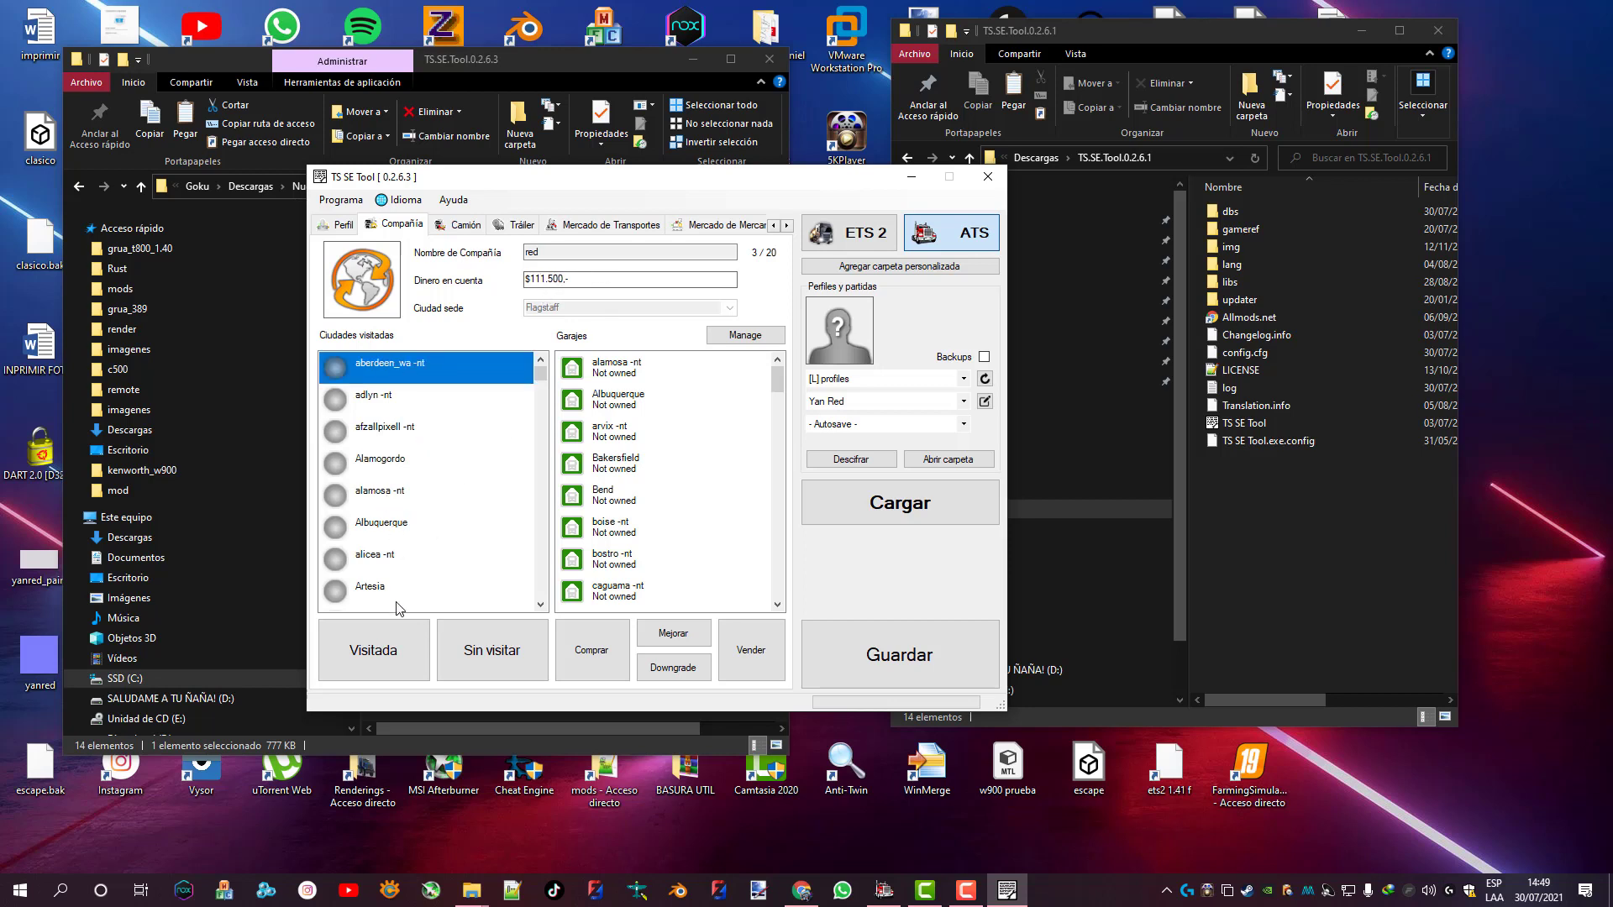
{"action": "left_click", "coordinate": [389, 638]}
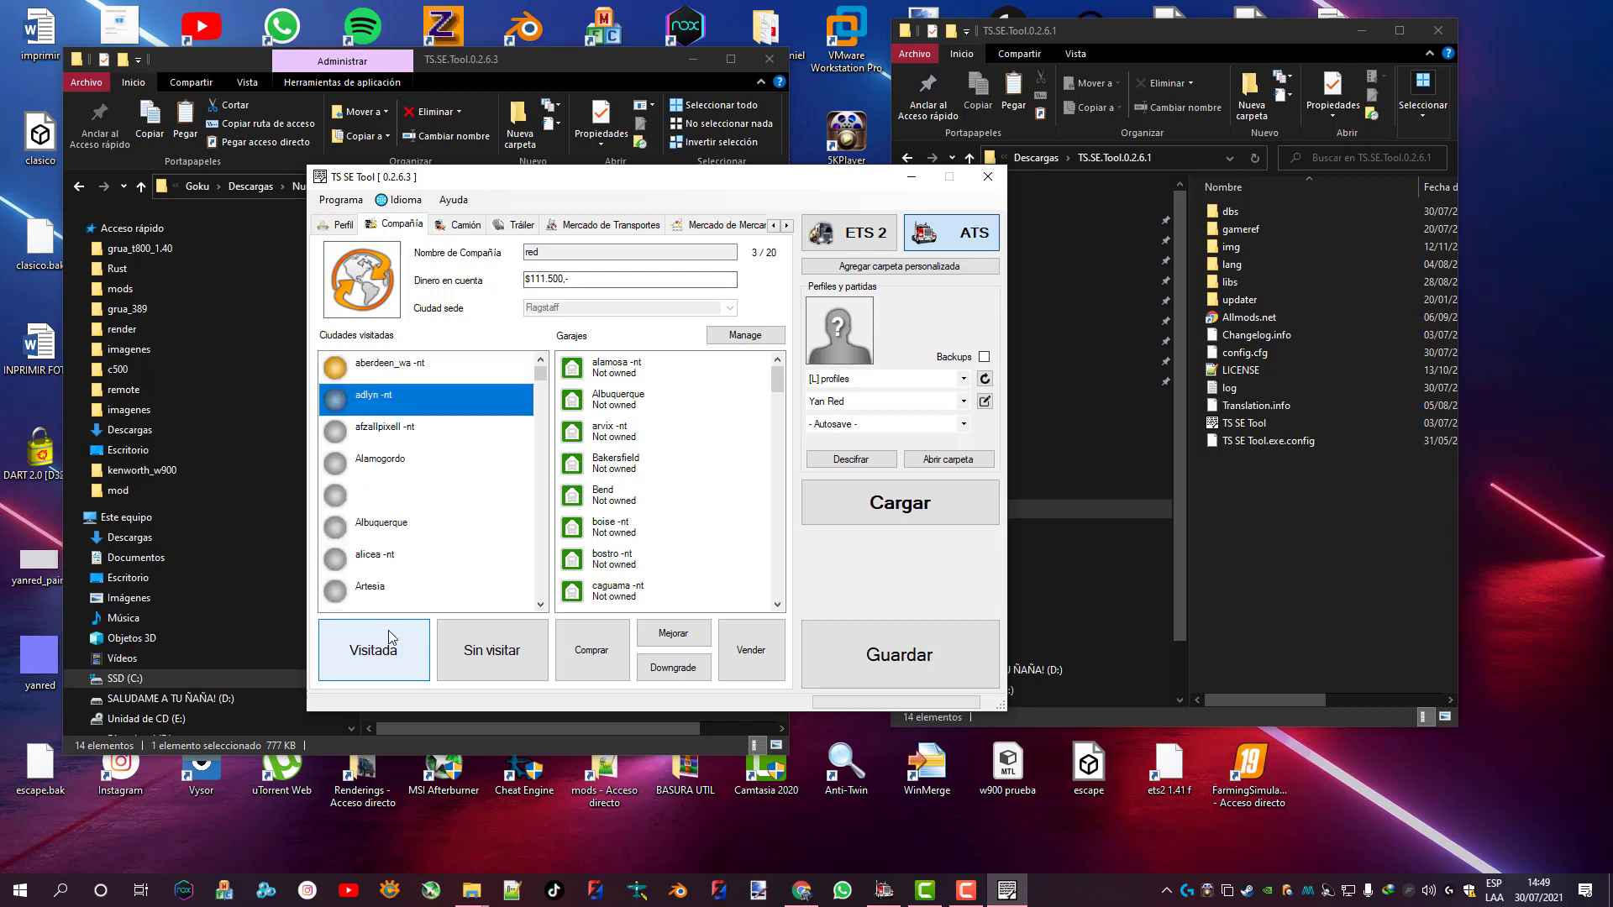
{"action": "left_click", "coordinate": [389, 638]}
Select the remaining cities, from afzallpixell -nt through zticma -nt, mark them as visited and check the end of the list
{"action": "left_click", "coordinate": [446, 440]}
{"action": "scroll", "coordinate": [446, 440], "scroll_direction": "down", "scroll_amount": 10}
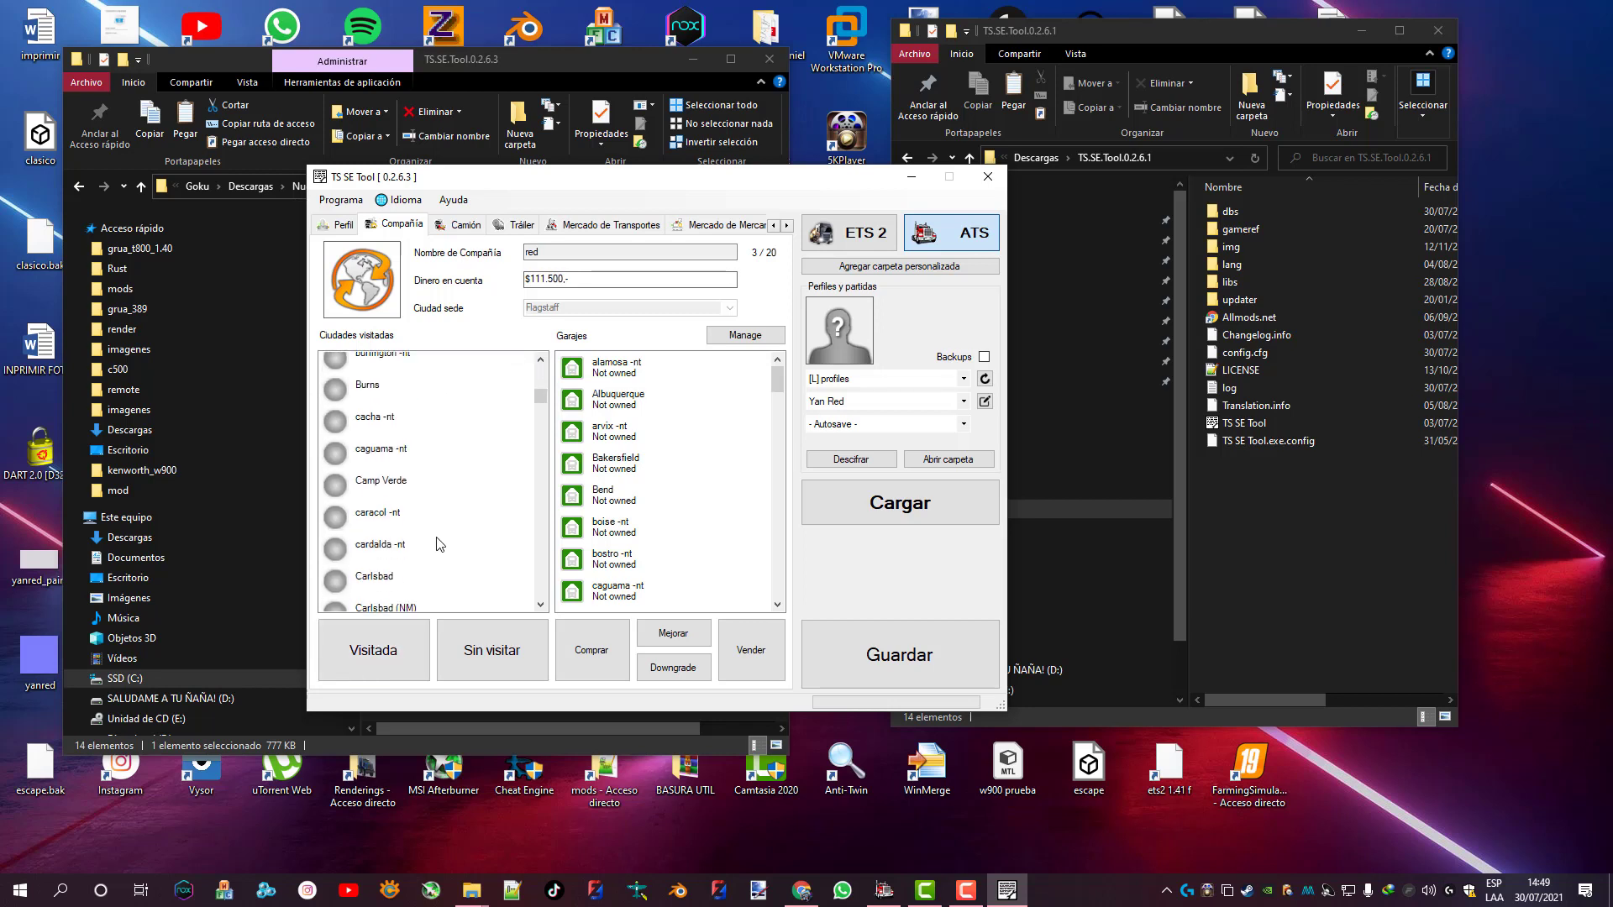
{"action": "scroll", "coordinate": [550, 439], "scroll_direction": "down", "scroll_amount": 15}
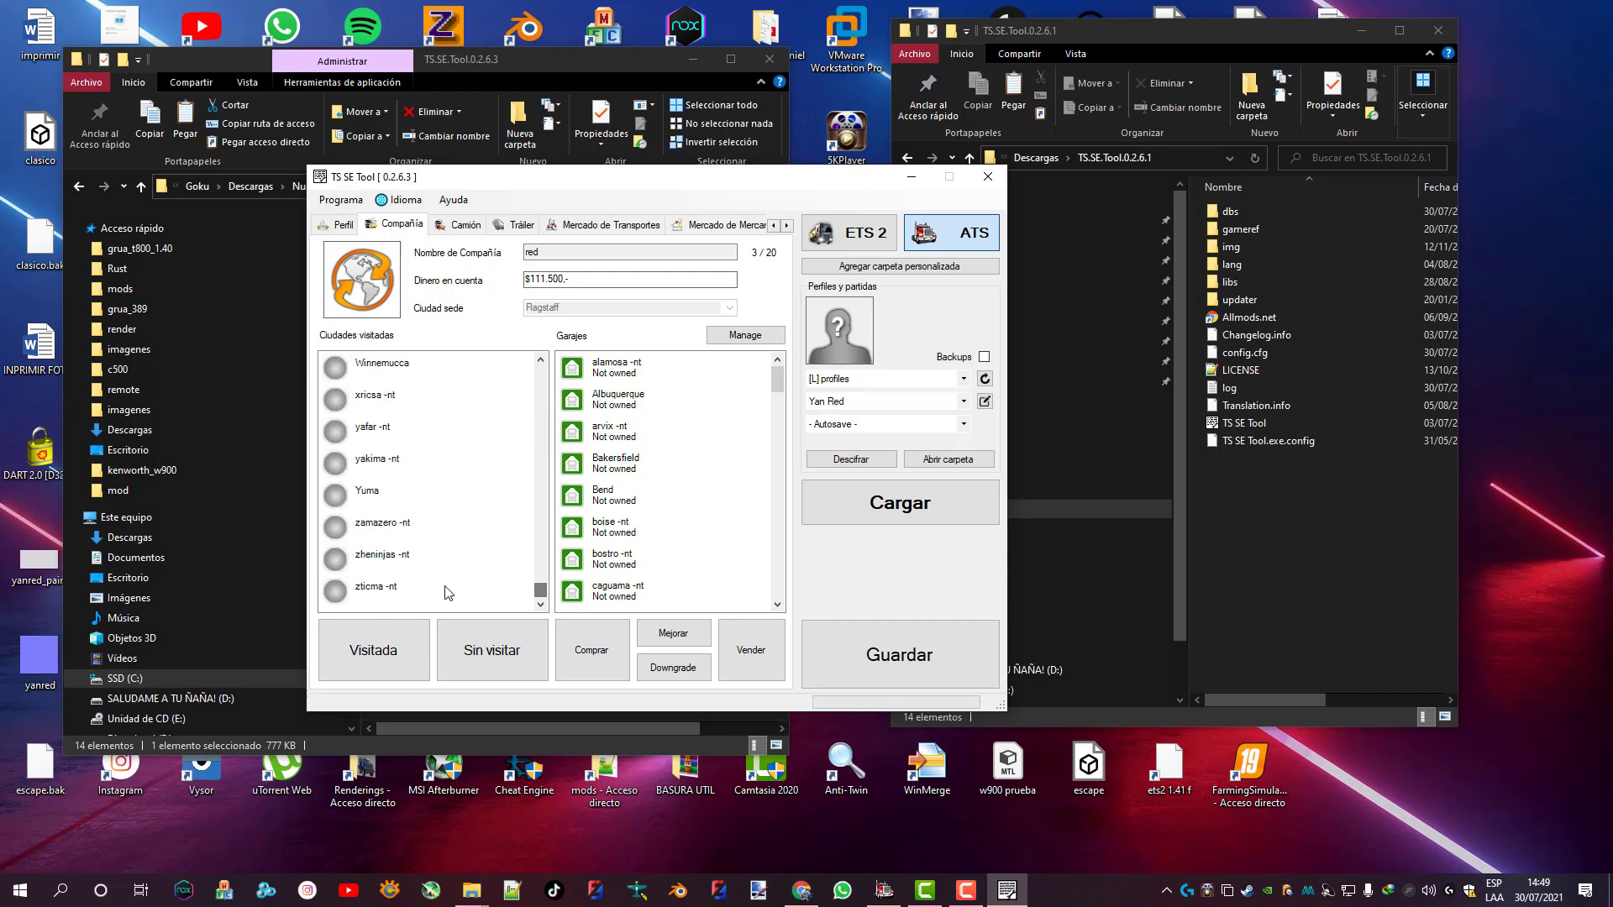
{"action": "left_click", "coordinate": [441, 586]}
{"action": "left_click", "coordinate": [403, 555], "text": "shift"}
{"action": "left_click", "coordinate": [396, 531], "text": "shift"}
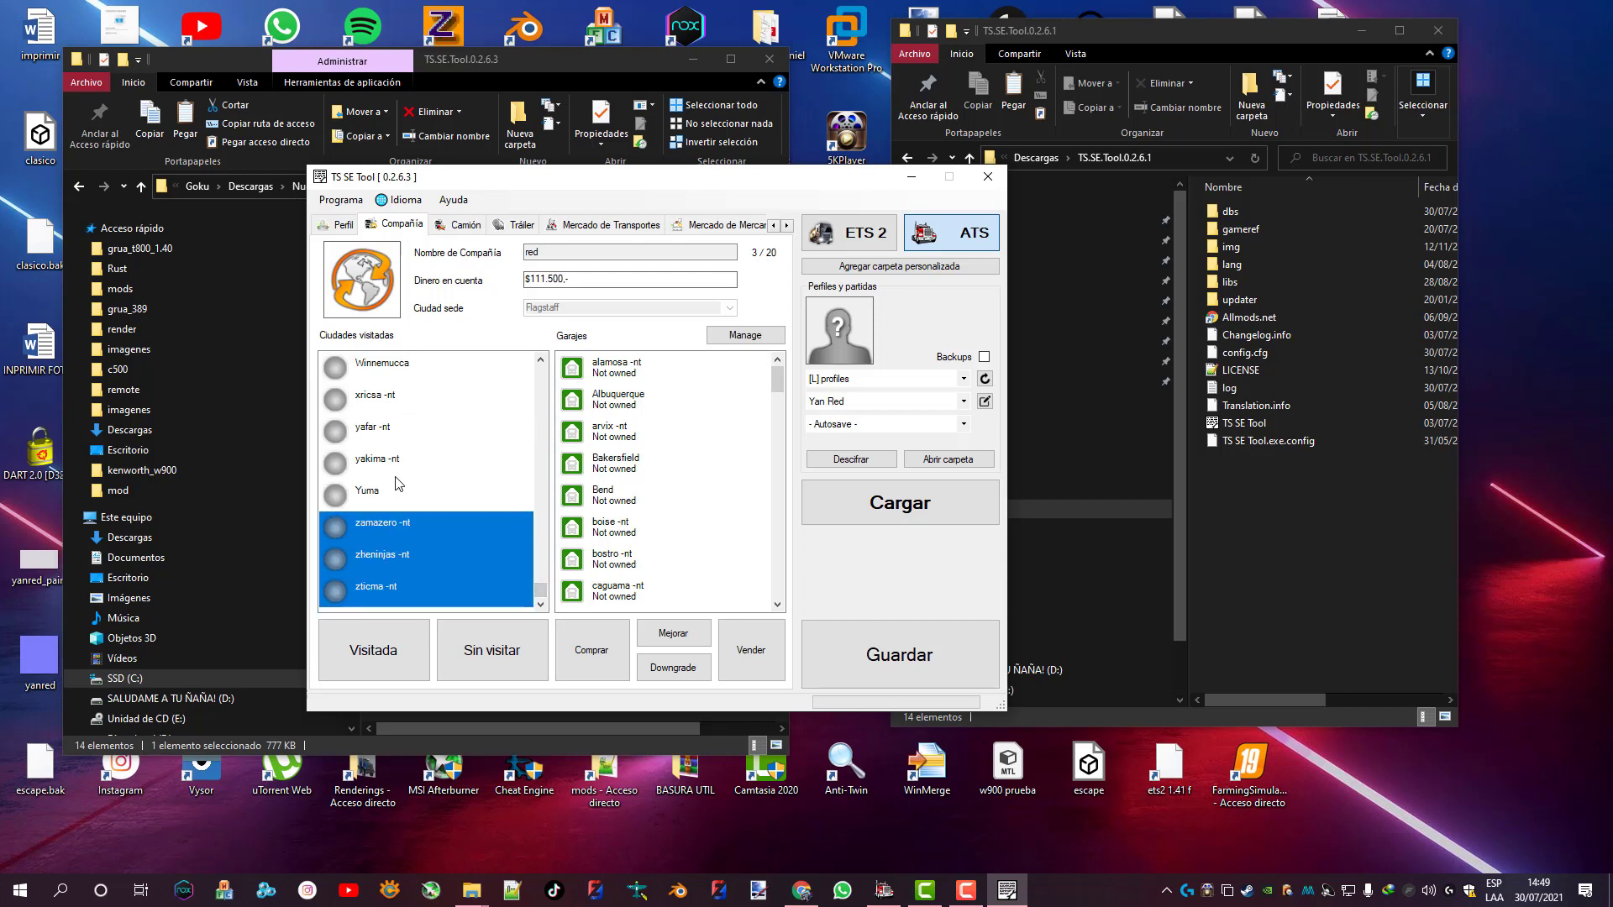
{"action": "left_click", "coordinate": [396, 483], "text": "shift"}
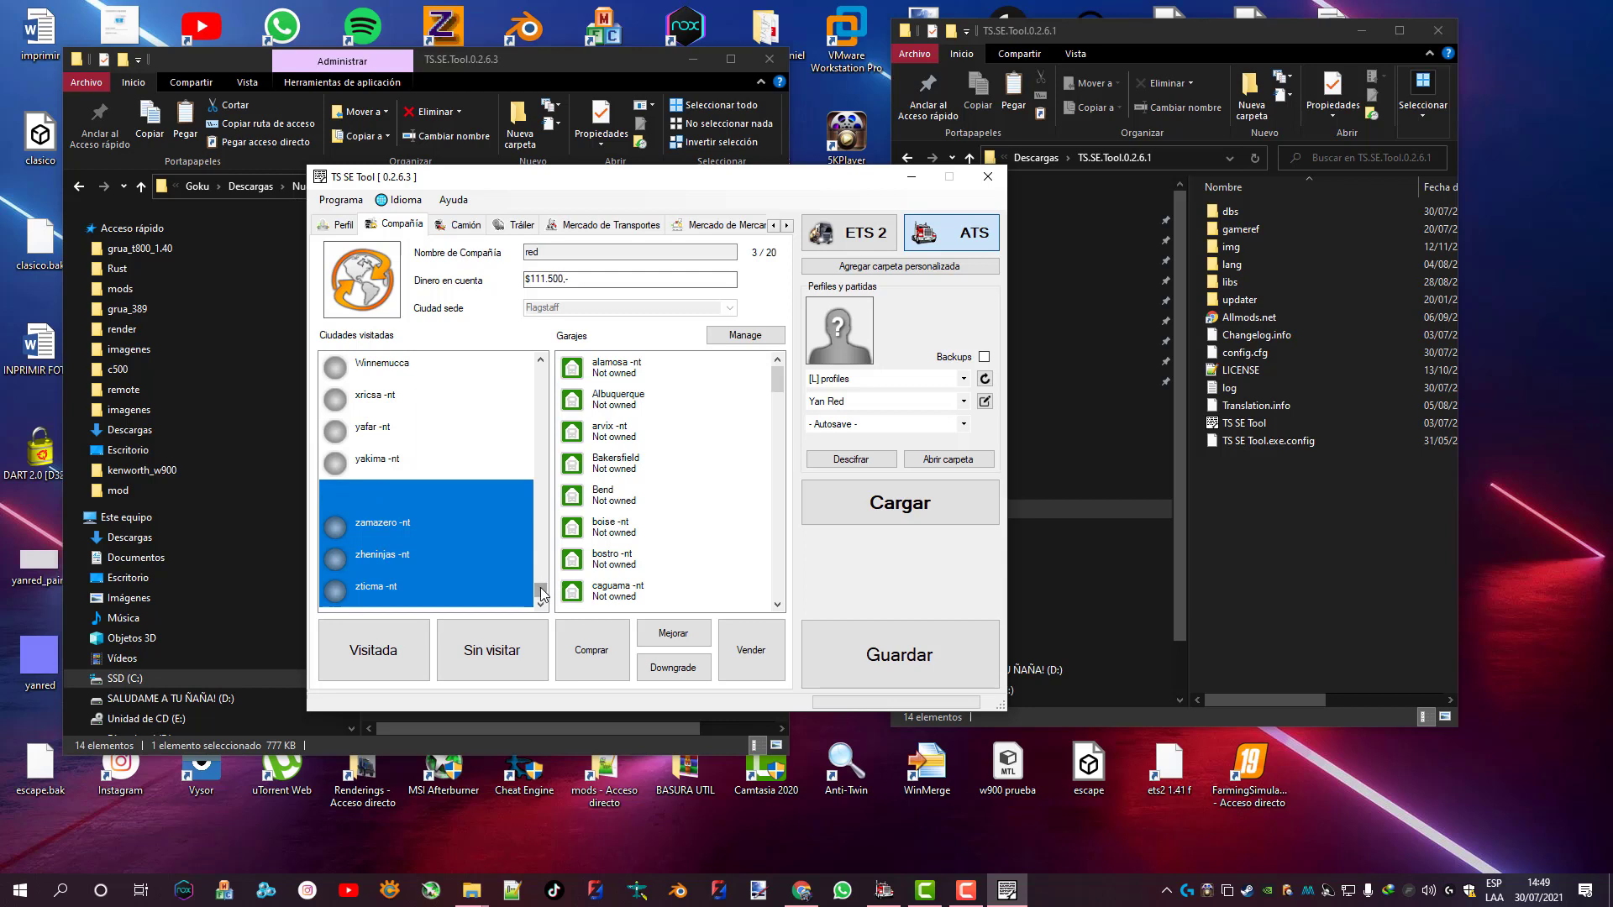
{"action": "left_click", "coordinate": [398, 409], "text": "ctrl"}
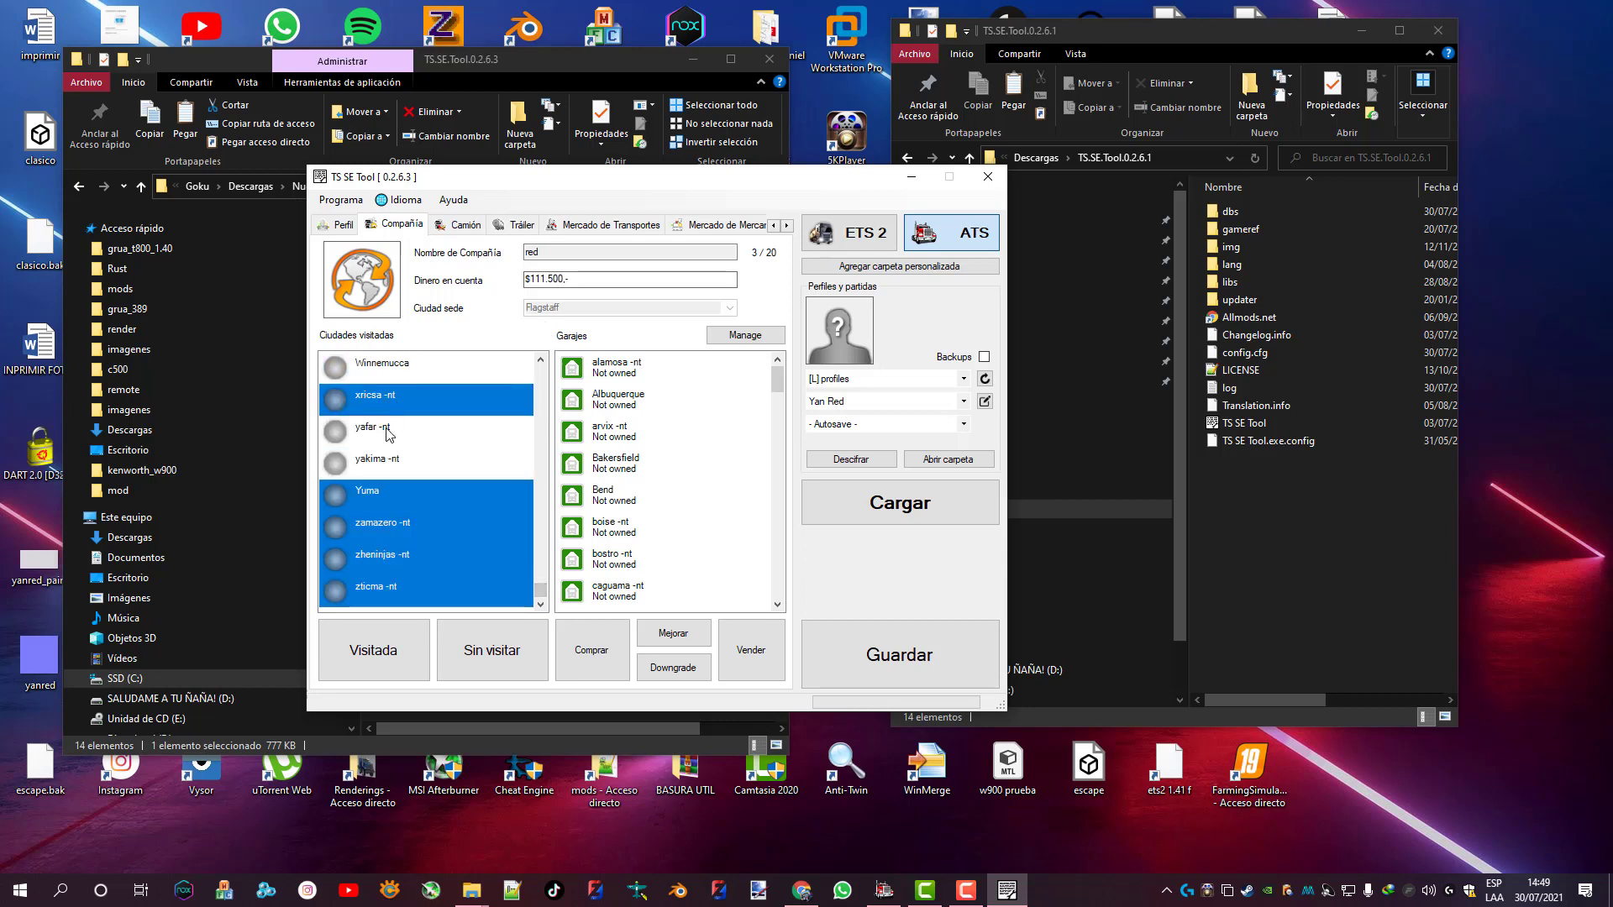
{"action": "left_click", "coordinate": [391, 431], "text": "ctrl"}
{"action": "left_click", "coordinate": [388, 459], "text": "ctrl"}
{"action": "left_click_drag", "start_coordinate": [540, 592], "coordinate": [540, 370]}
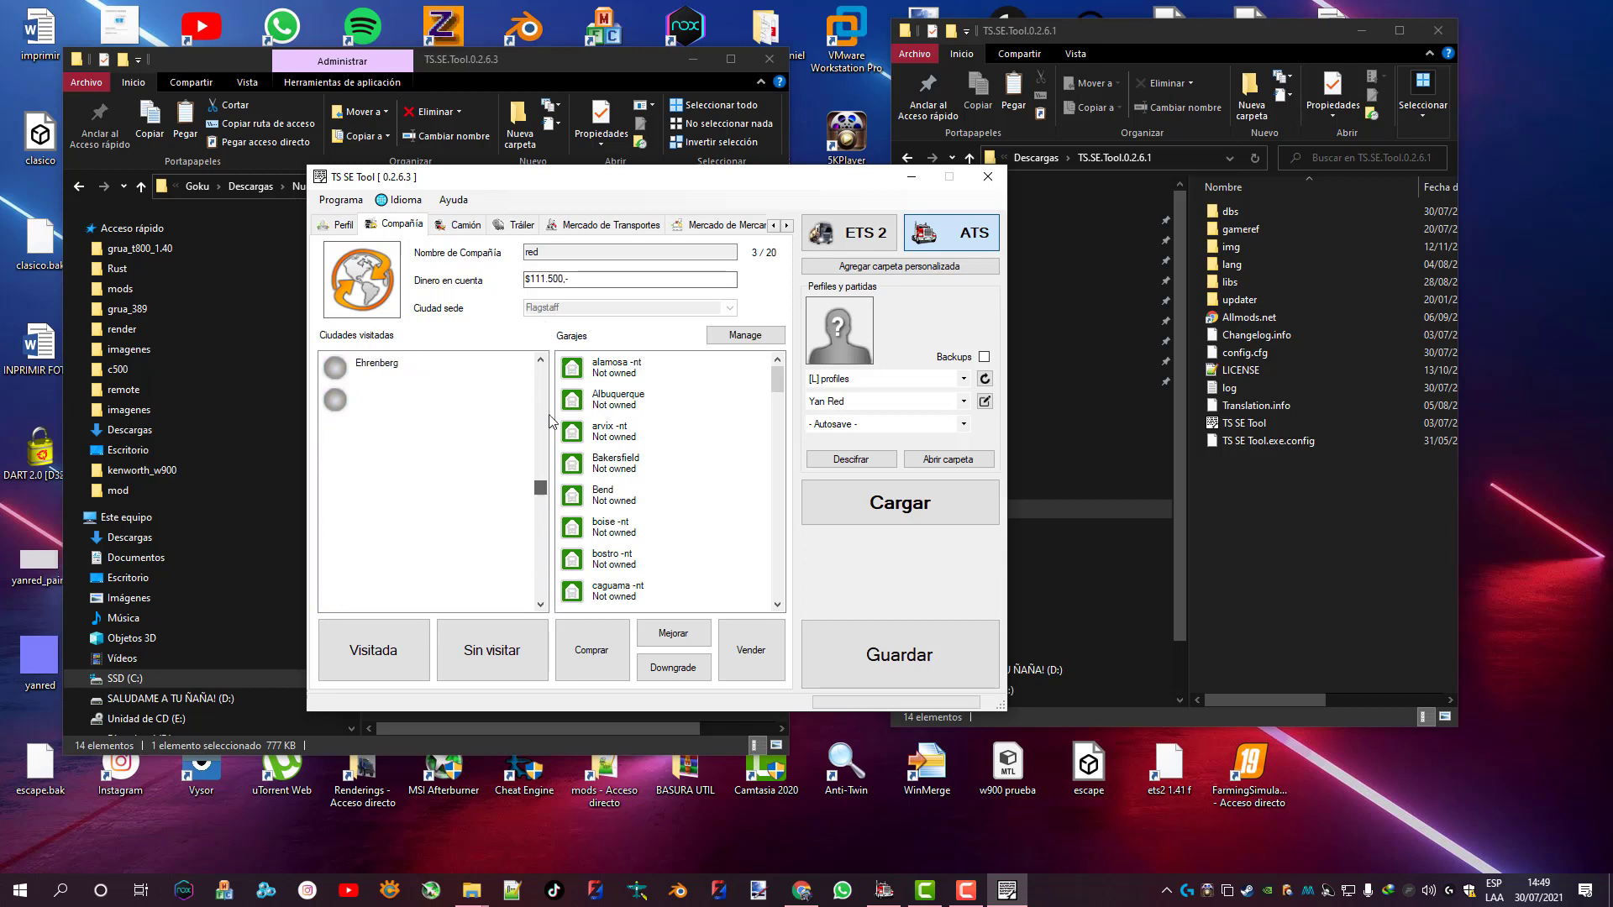
{"action": "left_click", "coordinate": [395, 428]}
{"action": "left_click", "coordinate": [398, 467], "text": "ctrl"}
{"action": "left_click", "coordinate": [398, 487], "text": "ctrl"}
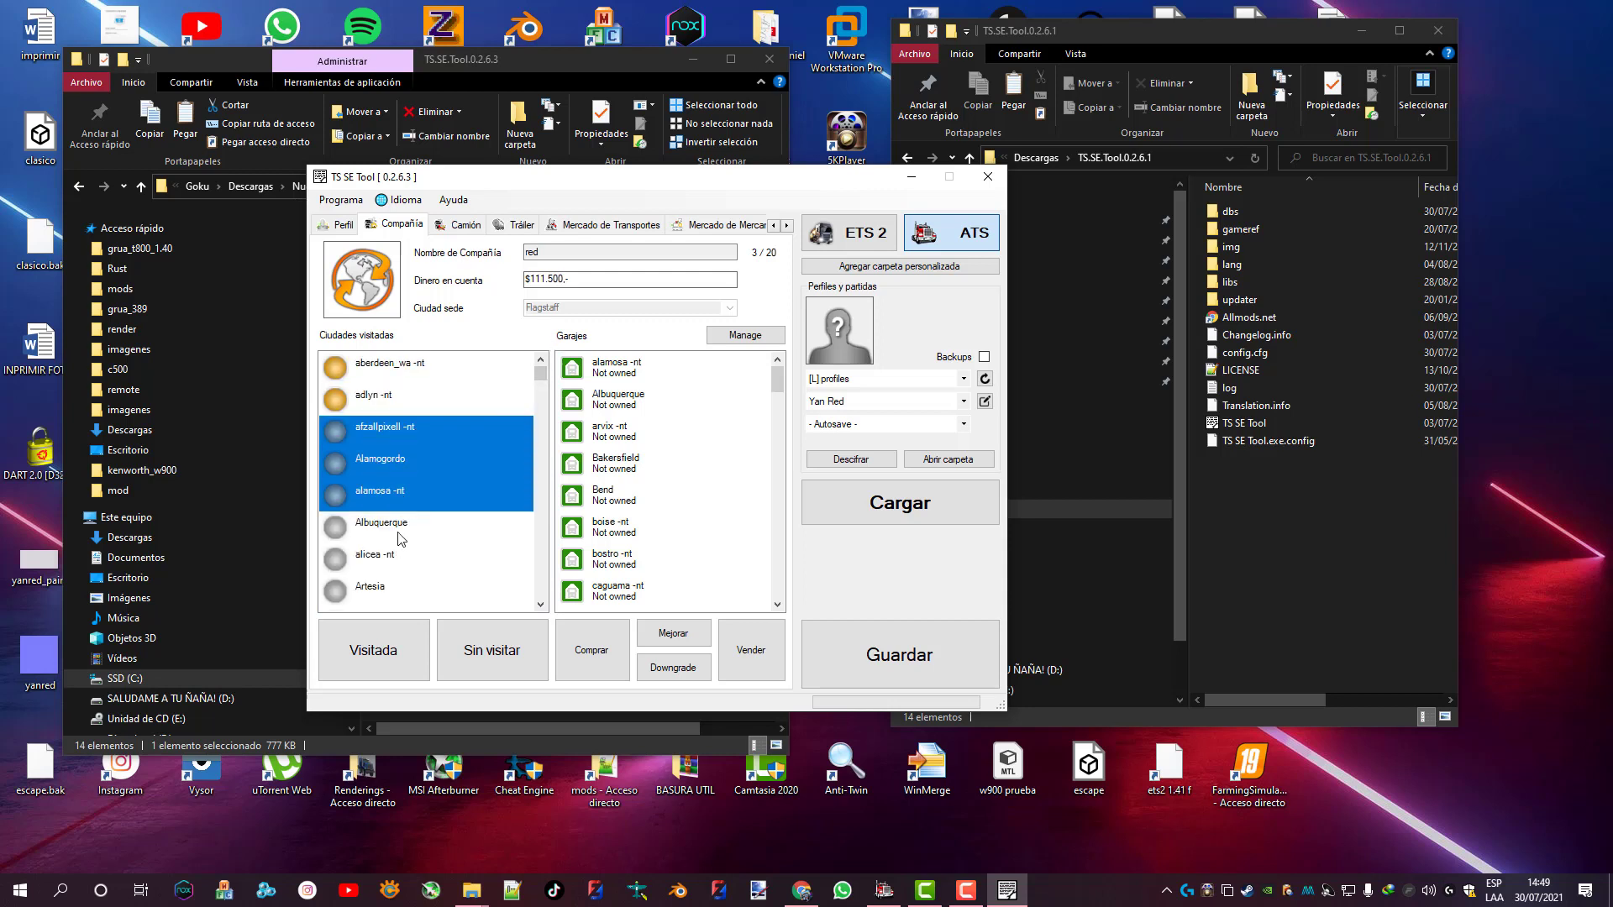
{"action": "scroll", "coordinate": [402, 533], "scroll_direction": "down", "scroll_amount": 1}
{"action": "left_click", "coordinate": [394, 462], "text": "ctrl"}
{"action": "left_click", "coordinate": [406, 427], "text": "ctrl"}
{"action": "left_click", "coordinate": [395, 491], "text": "ctrl"}
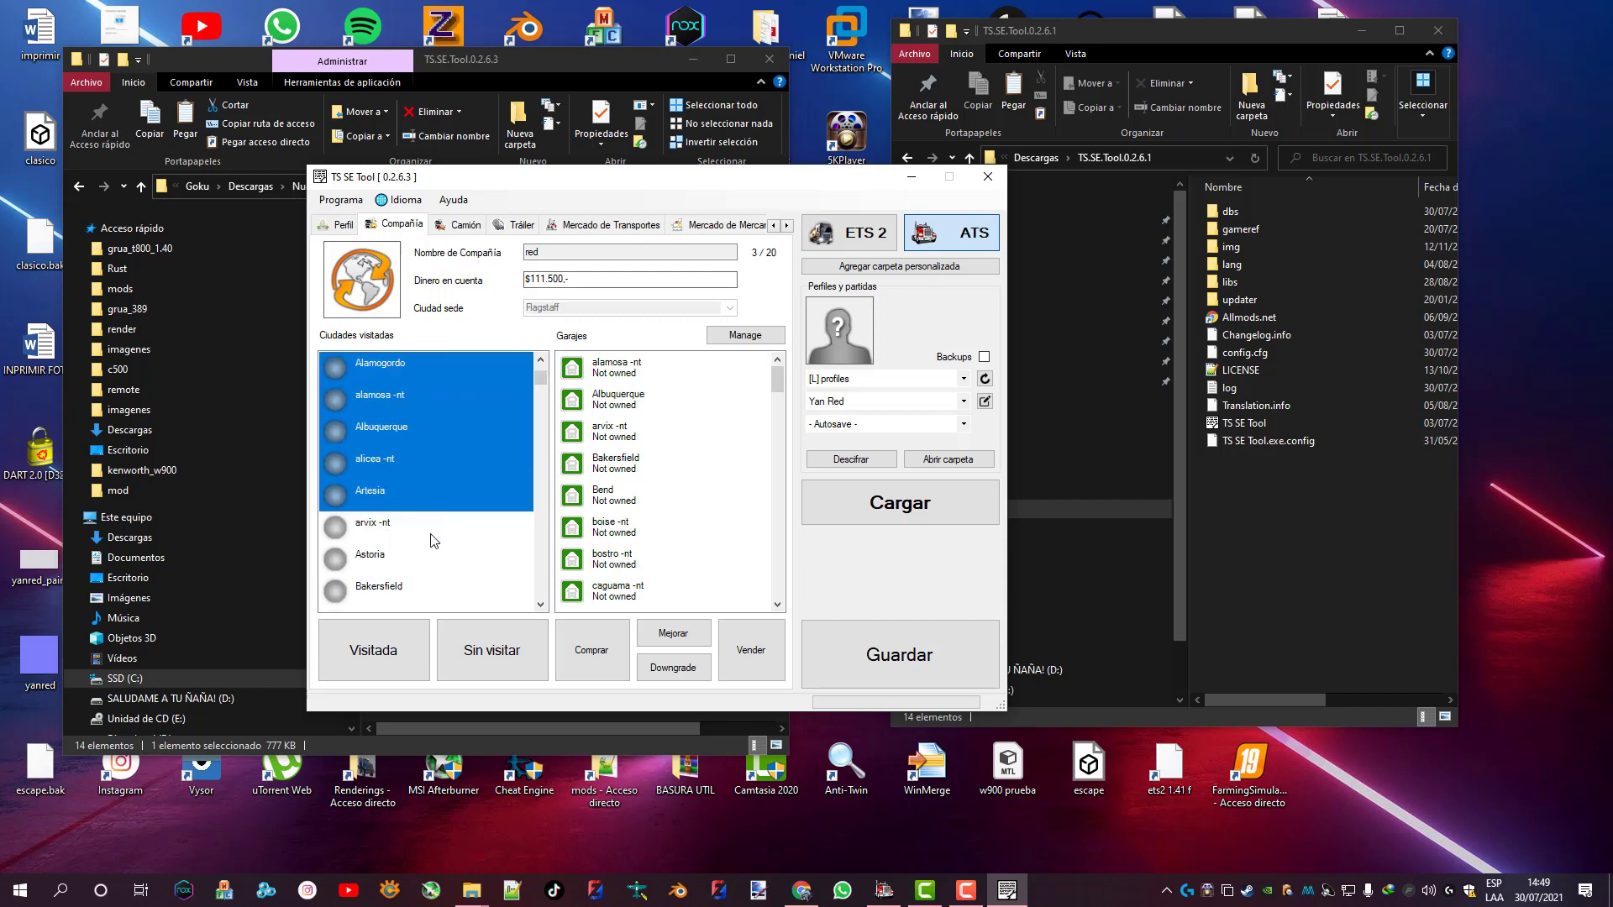
{"action": "left_click", "coordinate": [427, 528], "text": "ctrl"}
{"action": "left_click", "coordinate": [422, 586], "text": "ctrl"}
{"action": "left_click", "coordinate": [407, 553], "text": "ctrl"}
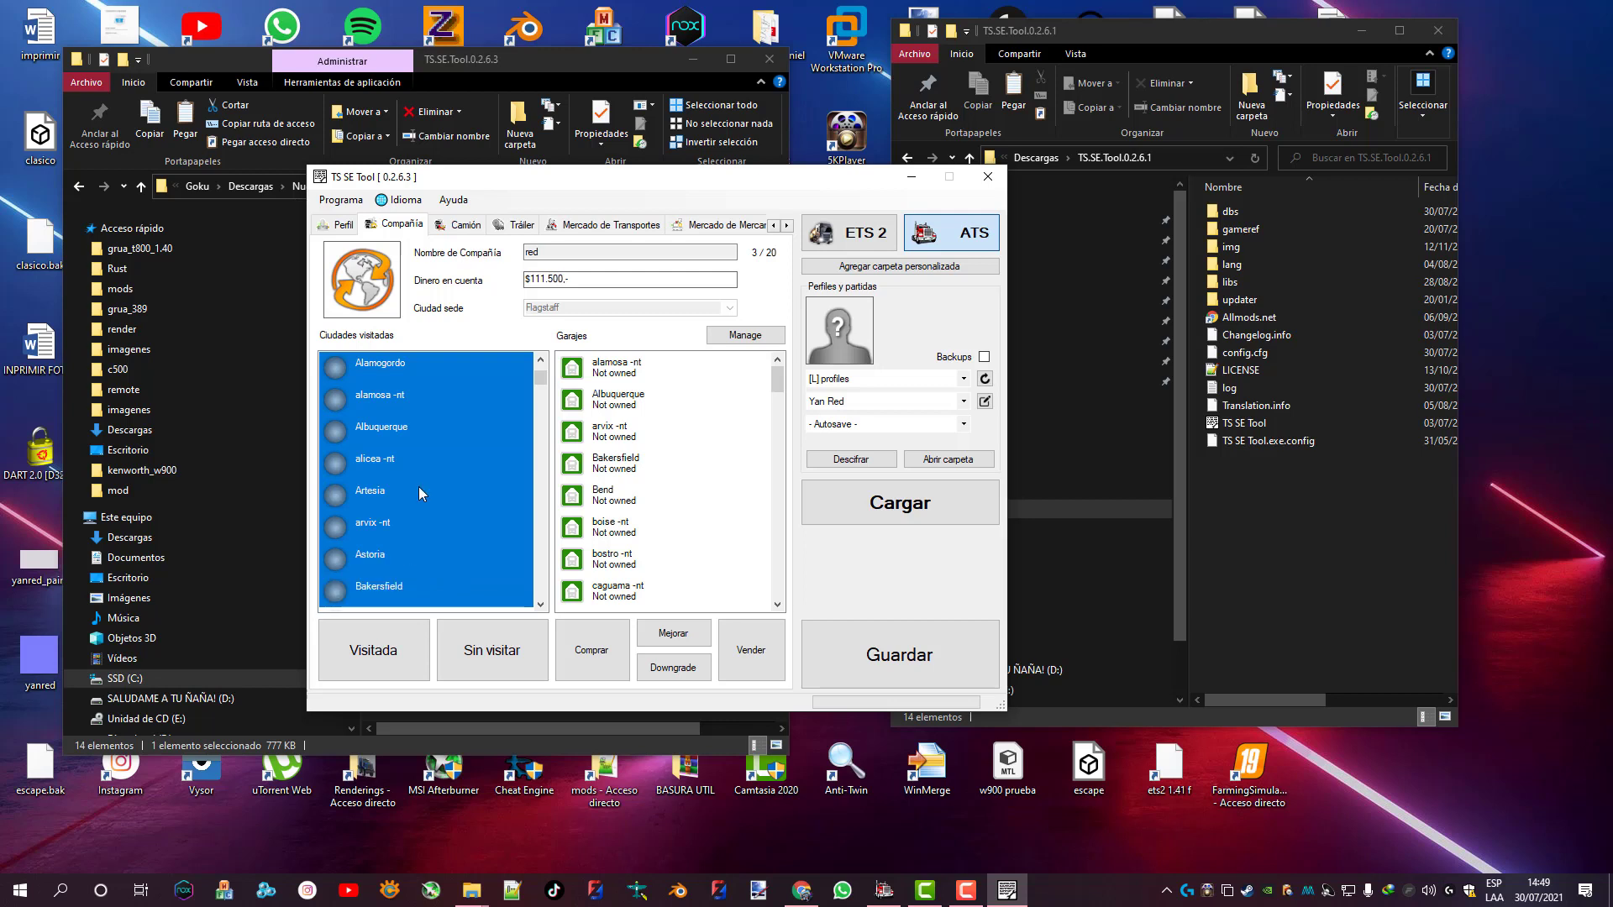
{"action": "scroll", "coordinate": [419, 487], "scroll_direction": "down", "scroll_amount": 4}
{"action": "left_click", "coordinate": [395, 462], "text": "ctrl"}
{"action": "left_click", "coordinate": [383, 626]}
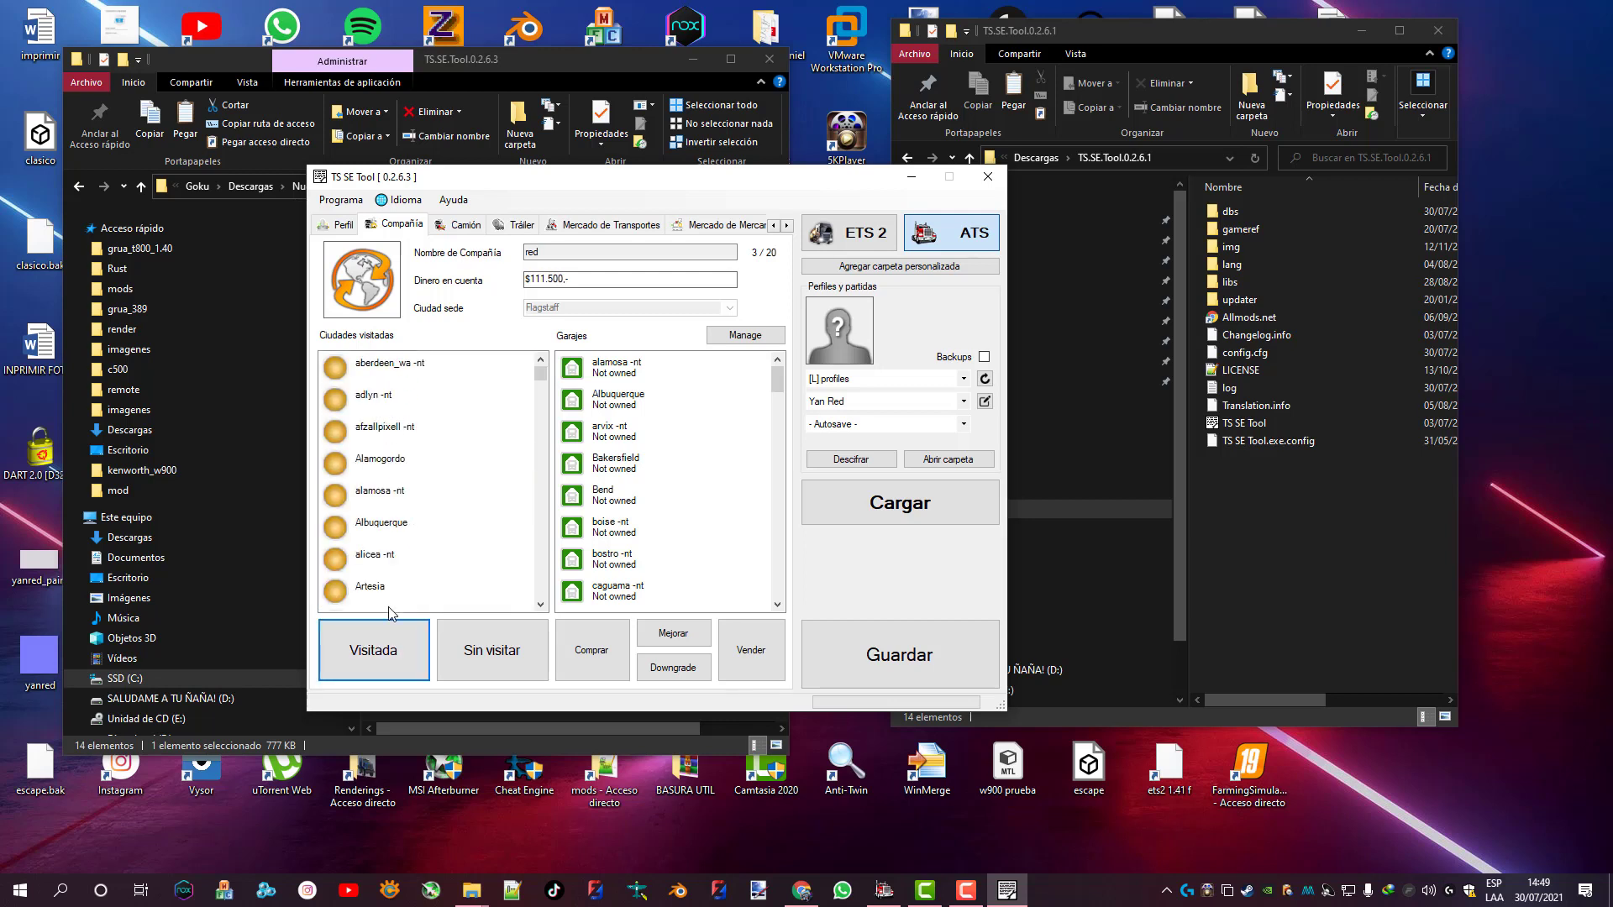
{"action": "scroll", "coordinate": [558, 382], "scroll_direction": "down", "scroll_amount": 20}
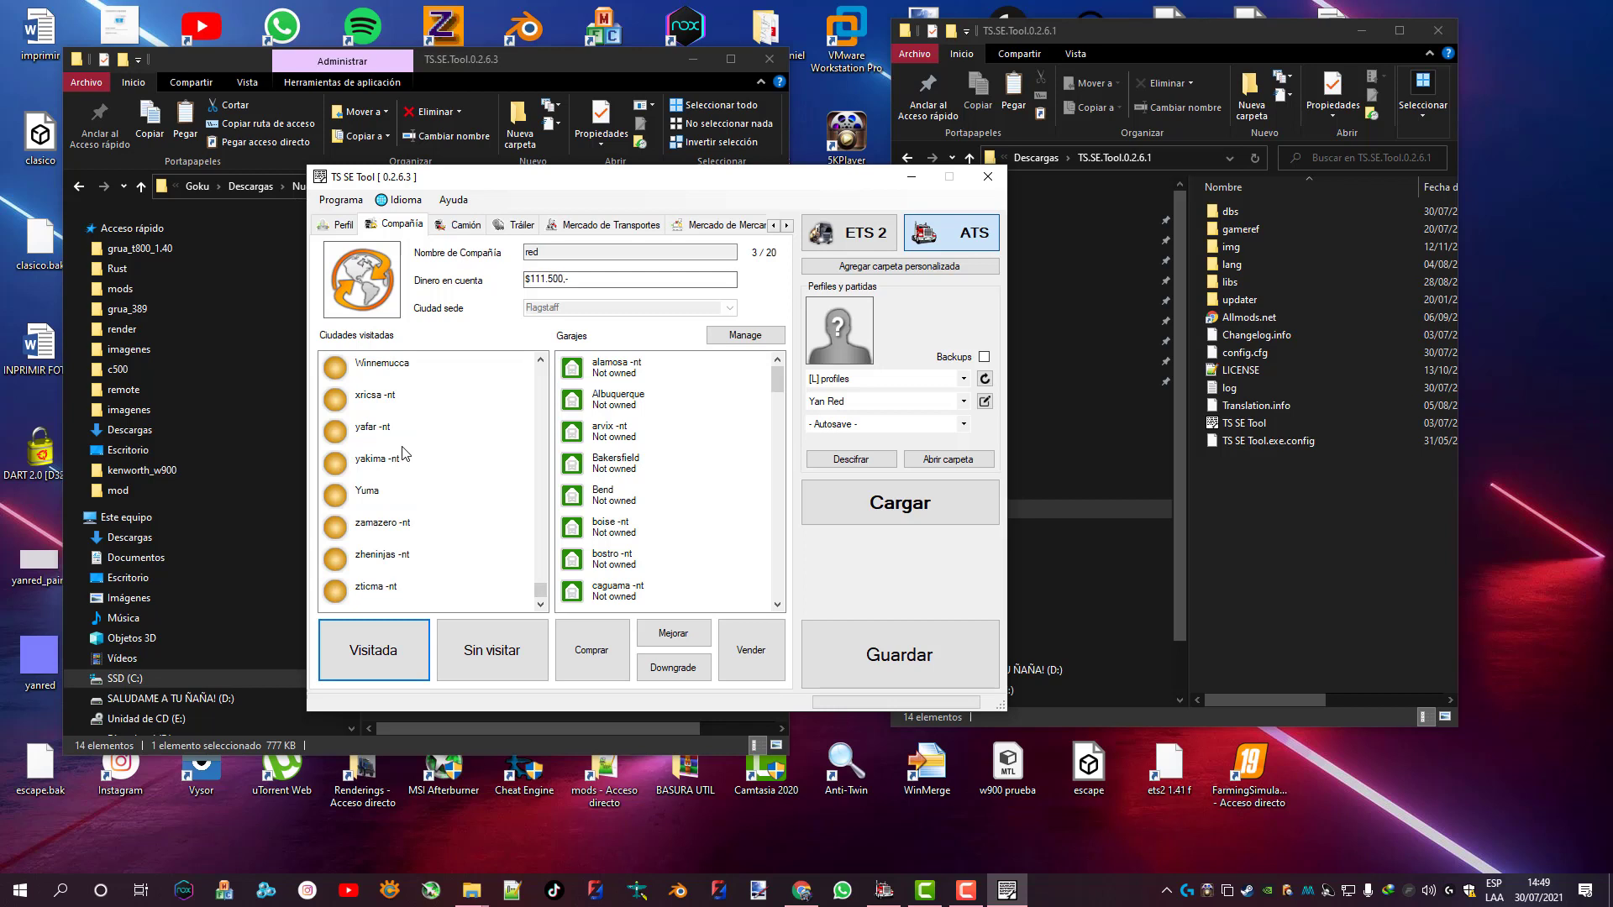
Select the garages in the company's list, buy them and upgrade them to Large
{"action": "left_click", "coordinate": [659, 394]}
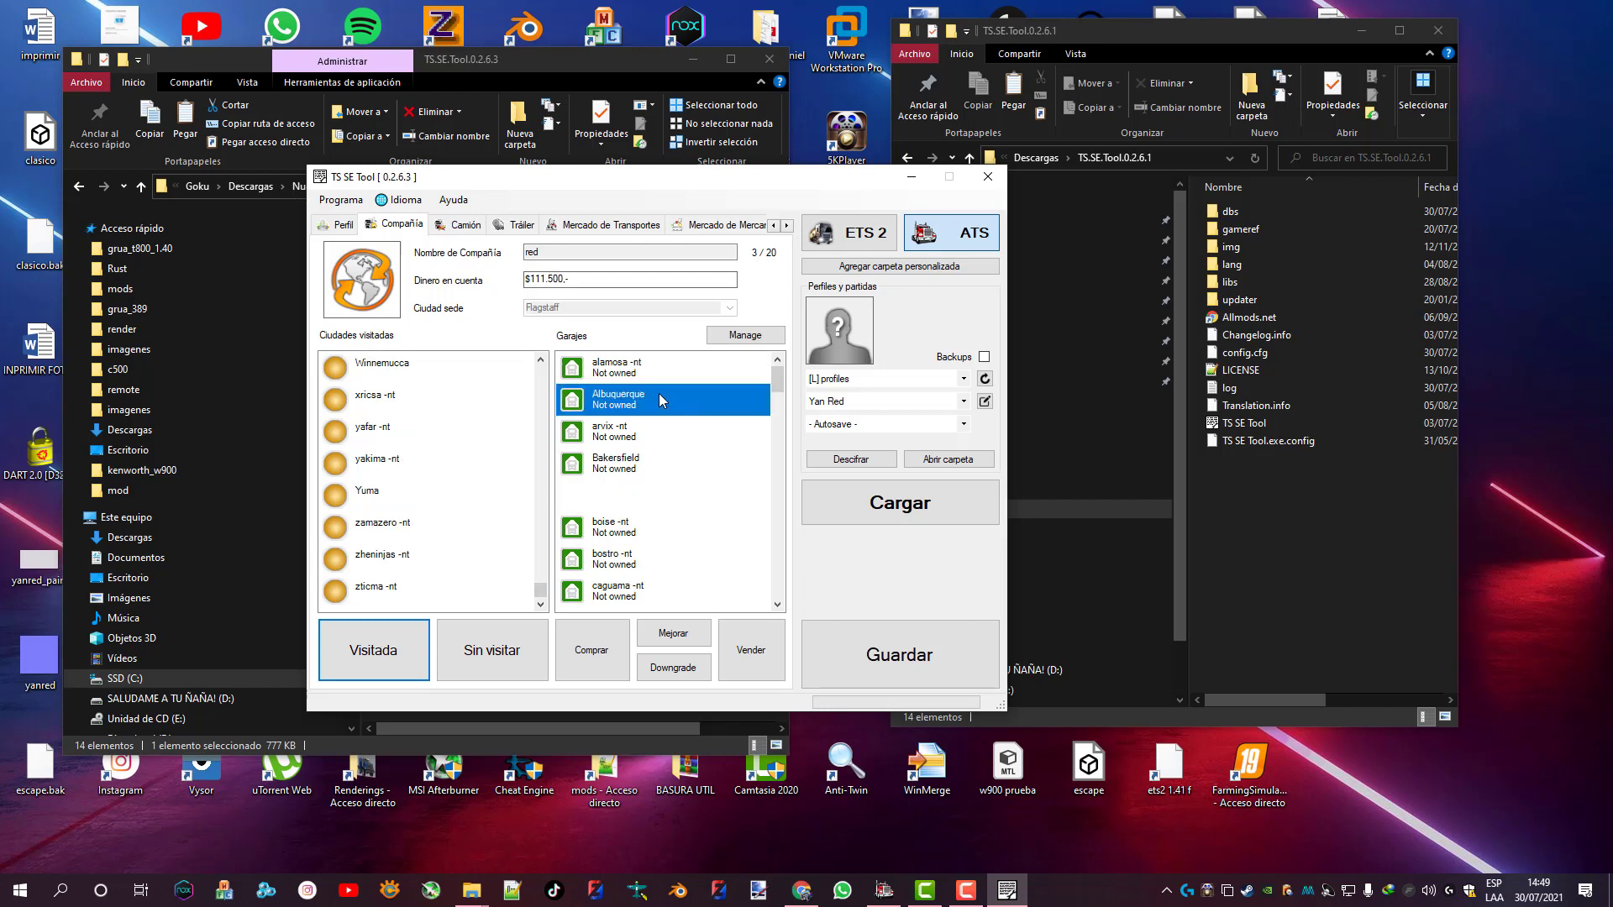
{"action": "left_click", "coordinate": [657, 371], "text": "ctrl"}
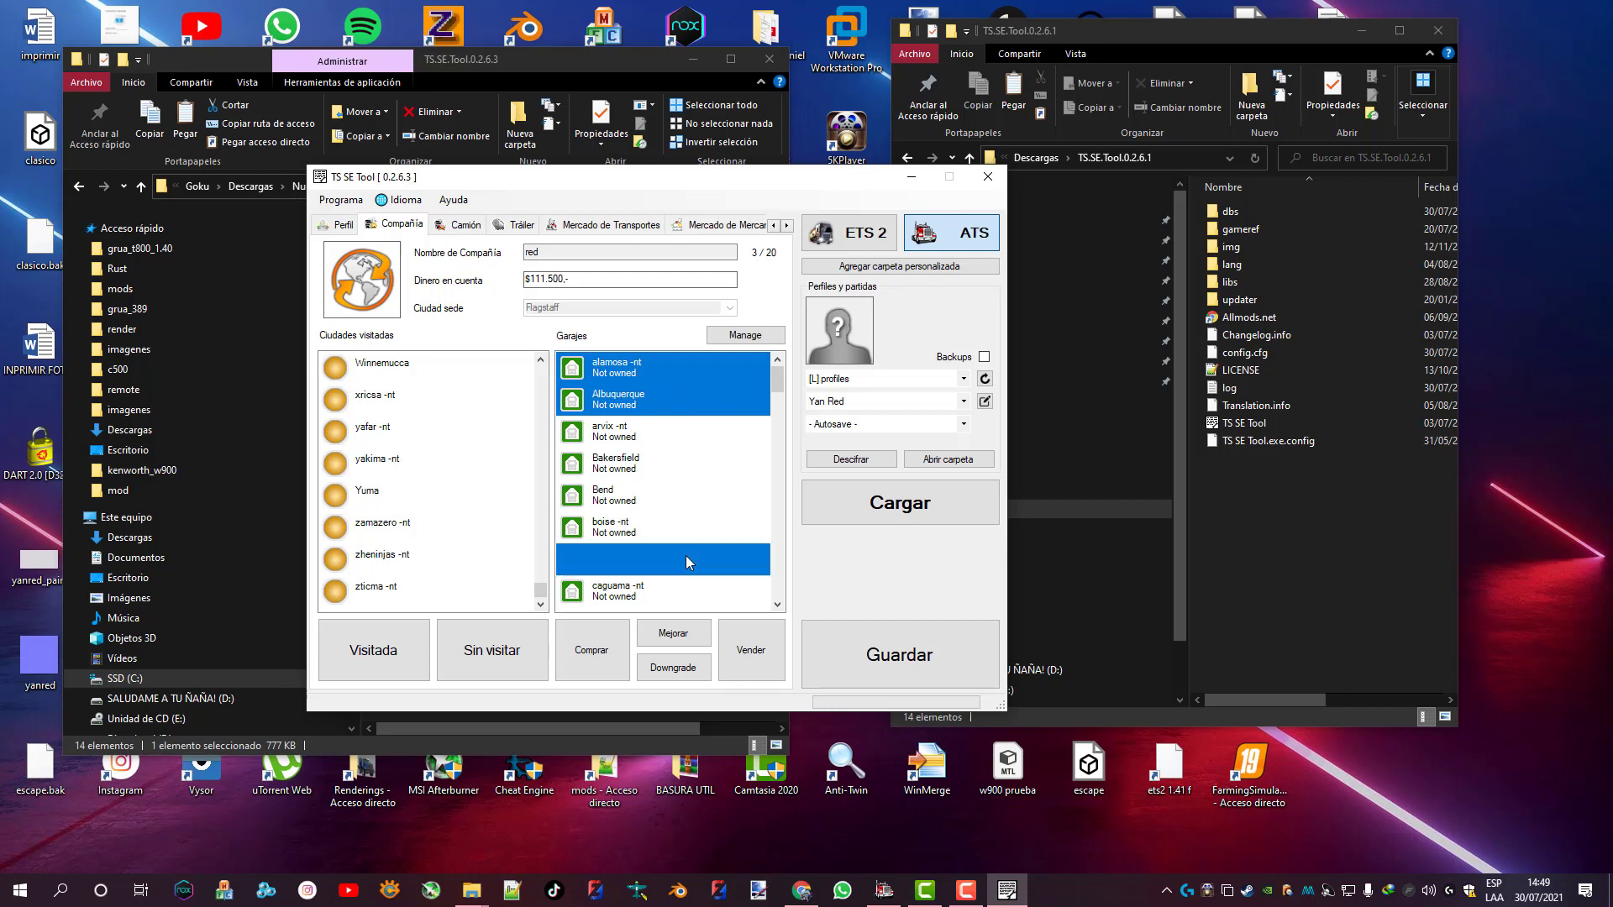
{"action": "left_click", "coordinate": [579, 654]}
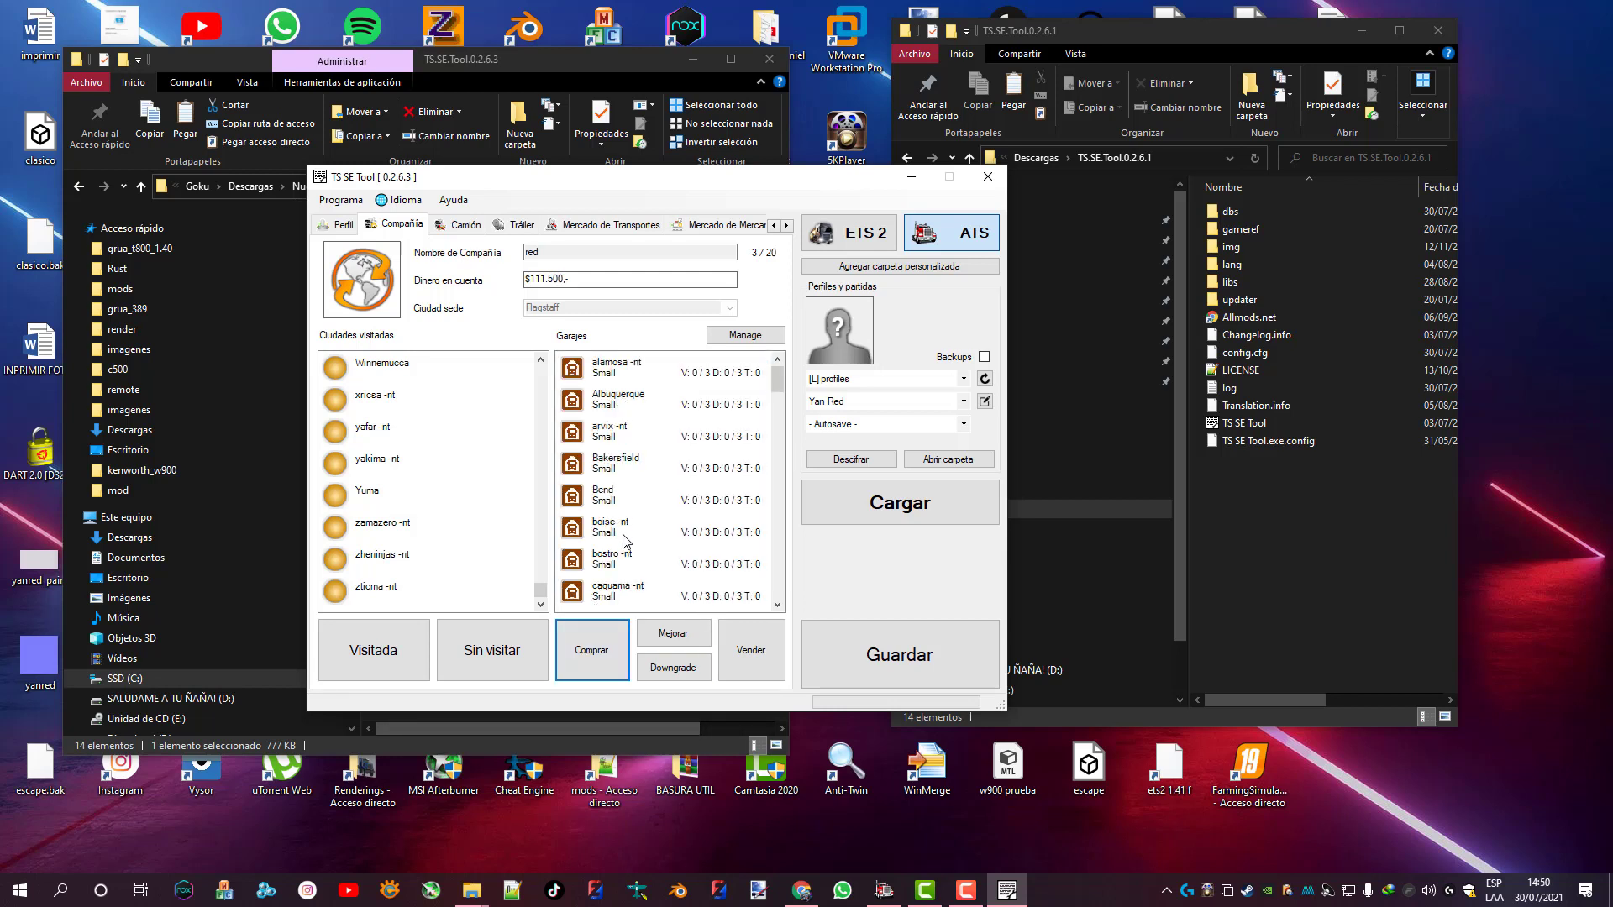
{"action": "left_click", "coordinate": [668, 640]}
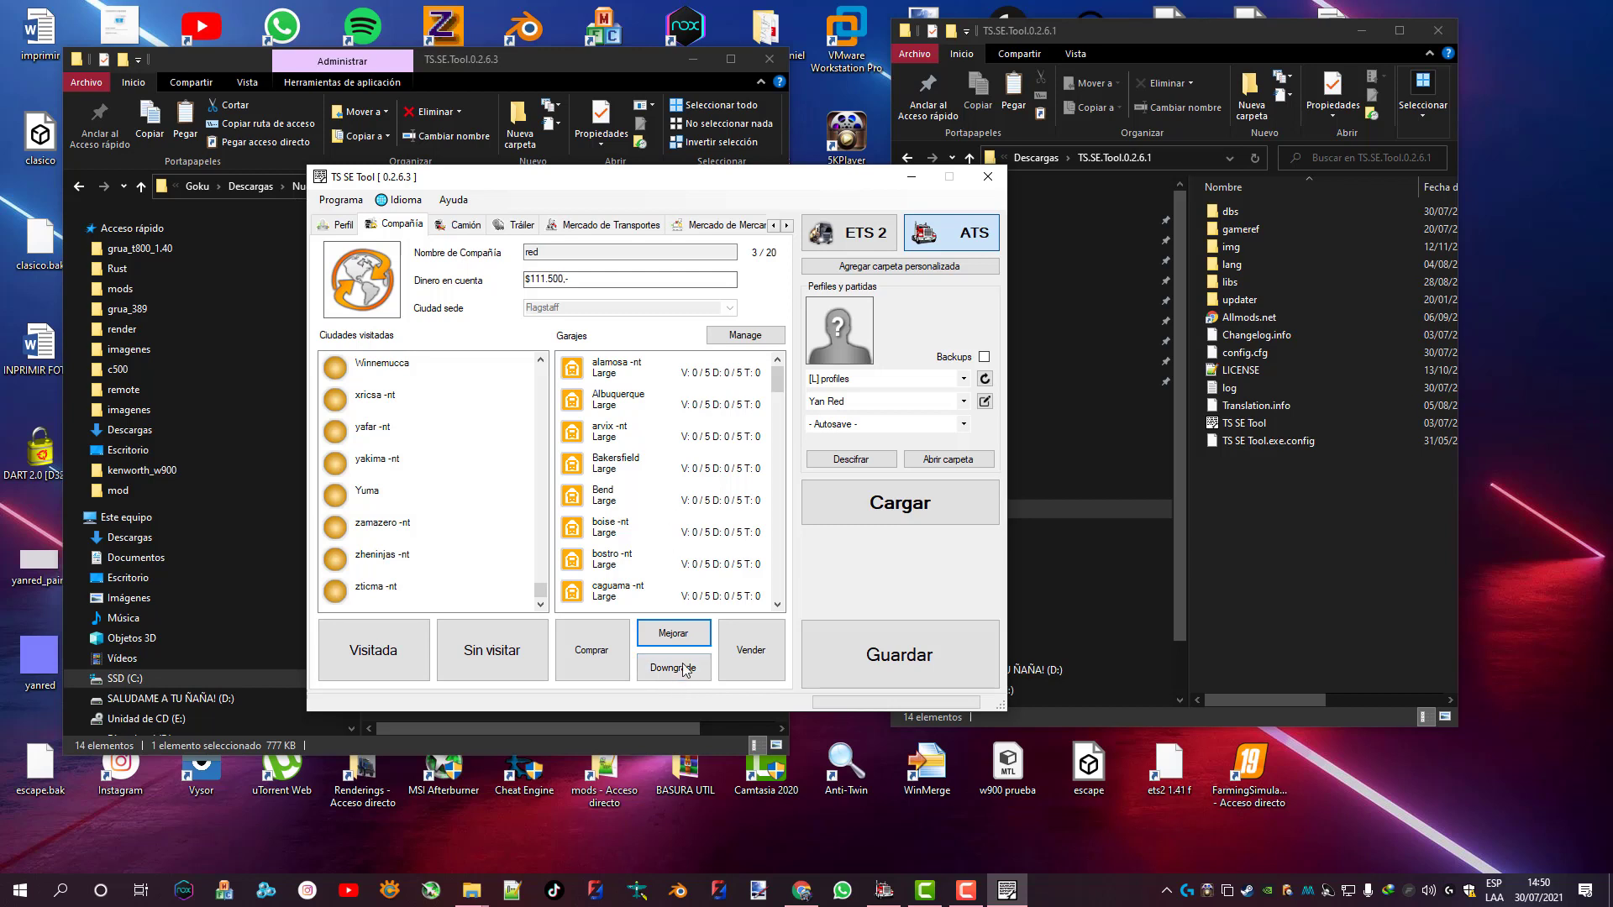
{"action": "left_click", "coordinate": [649, 382]}
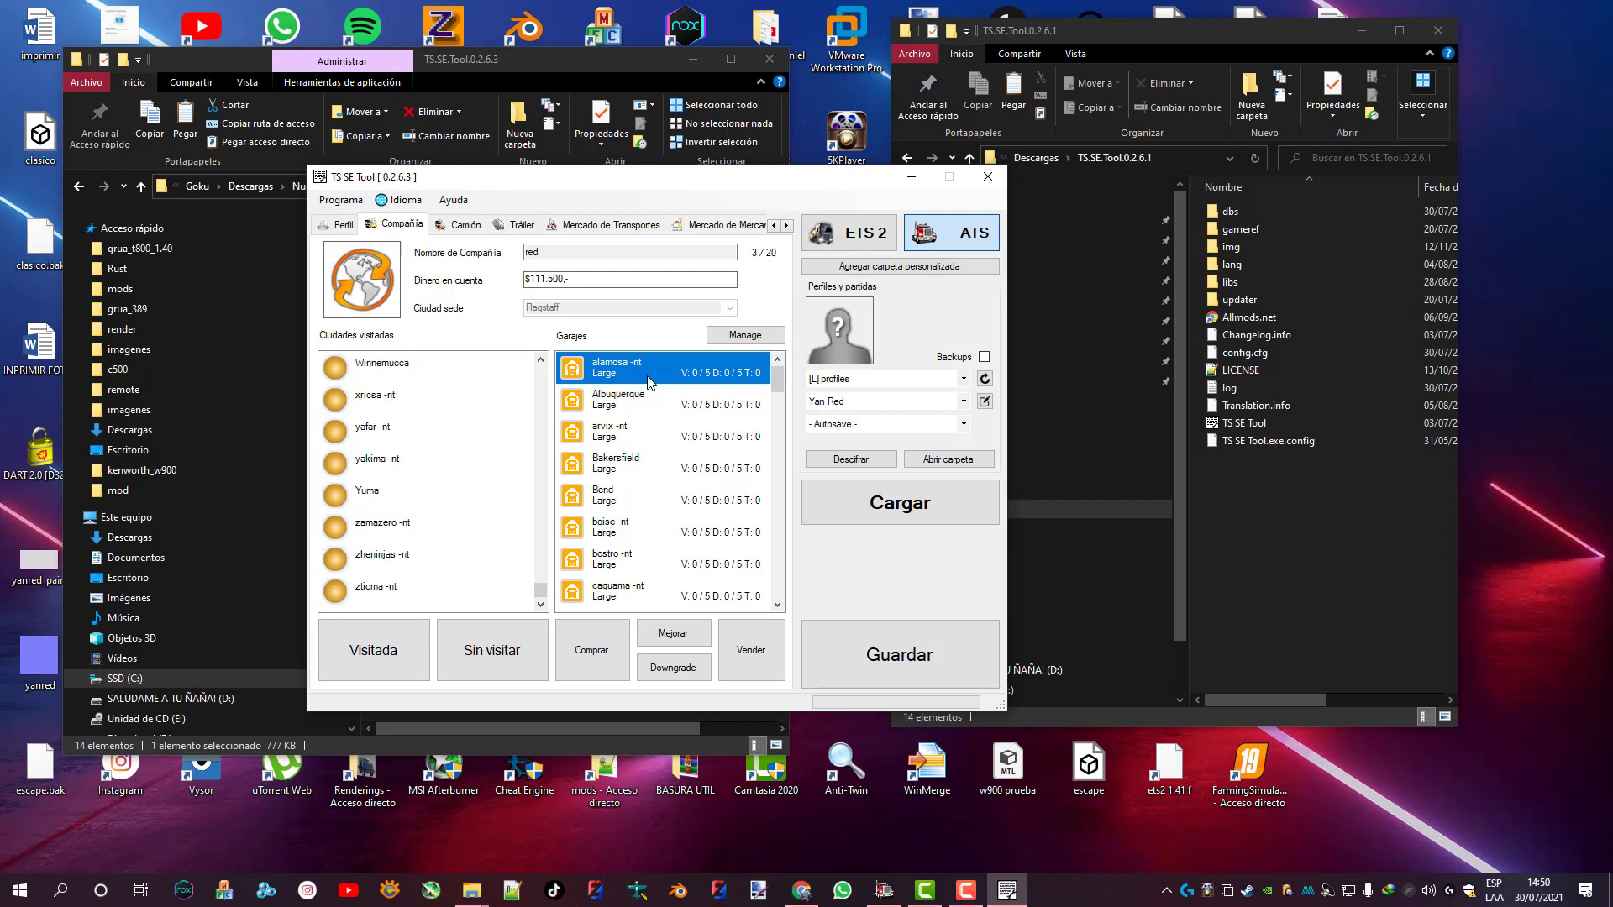
{"action": "left_click", "coordinate": [577, 251]}
Choose the westernstar.49x truck and set it as the current truck
{"action": "left_click", "coordinate": [458, 225]}
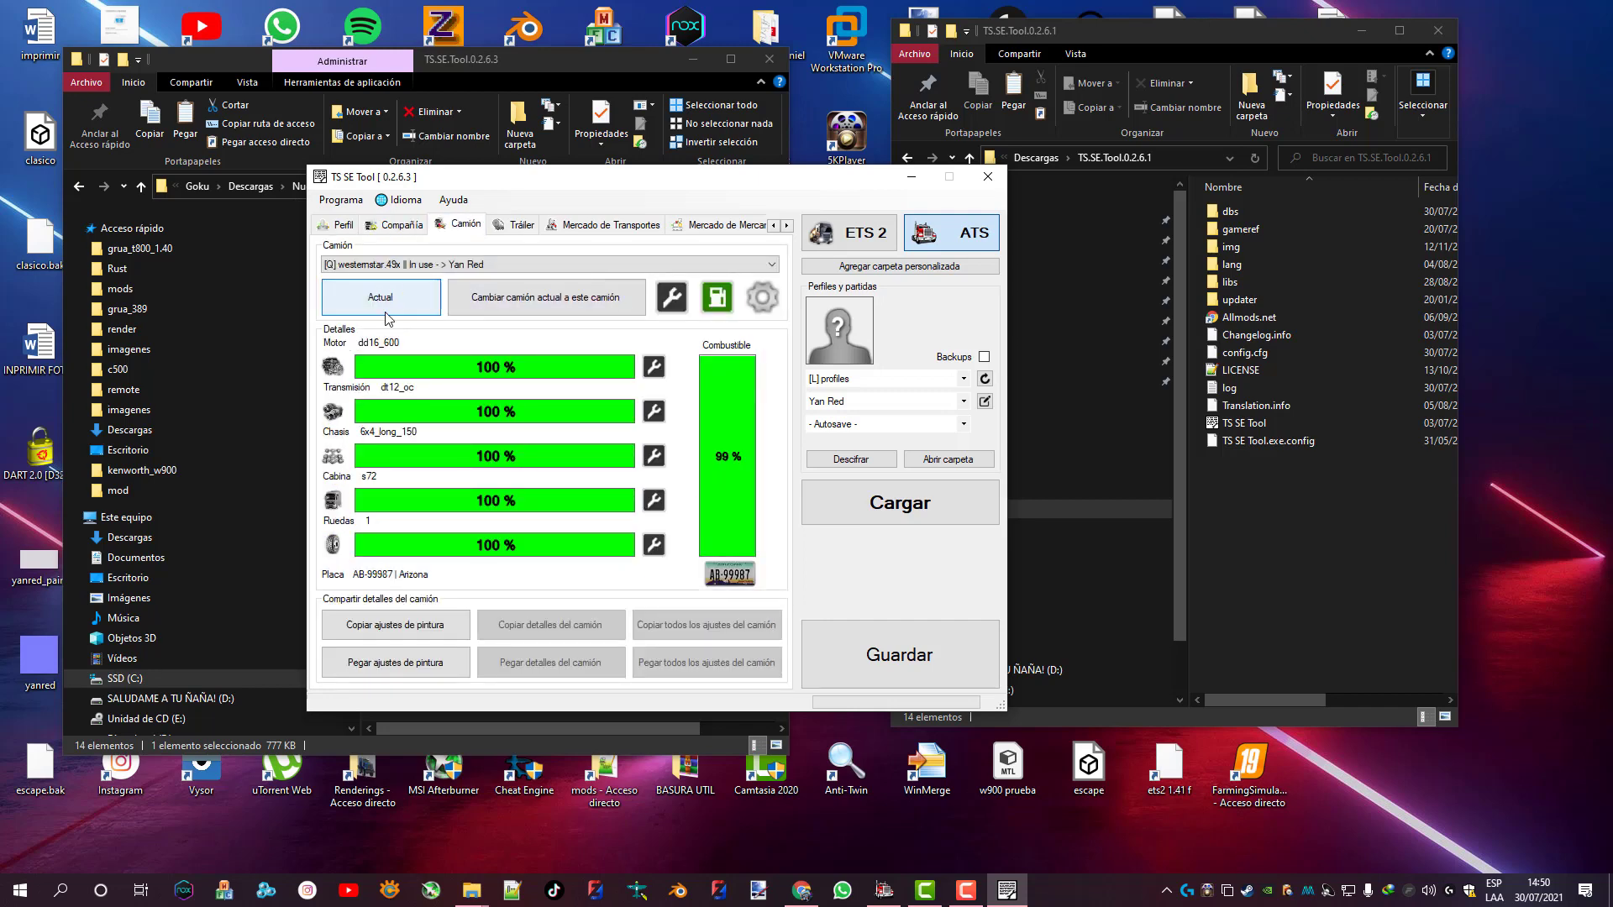
{"action": "left_click", "coordinate": [437, 265]}
{"action": "left_click", "coordinate": [420, 278]}
{"action": "left_click", "coordinate": [546, 298]}
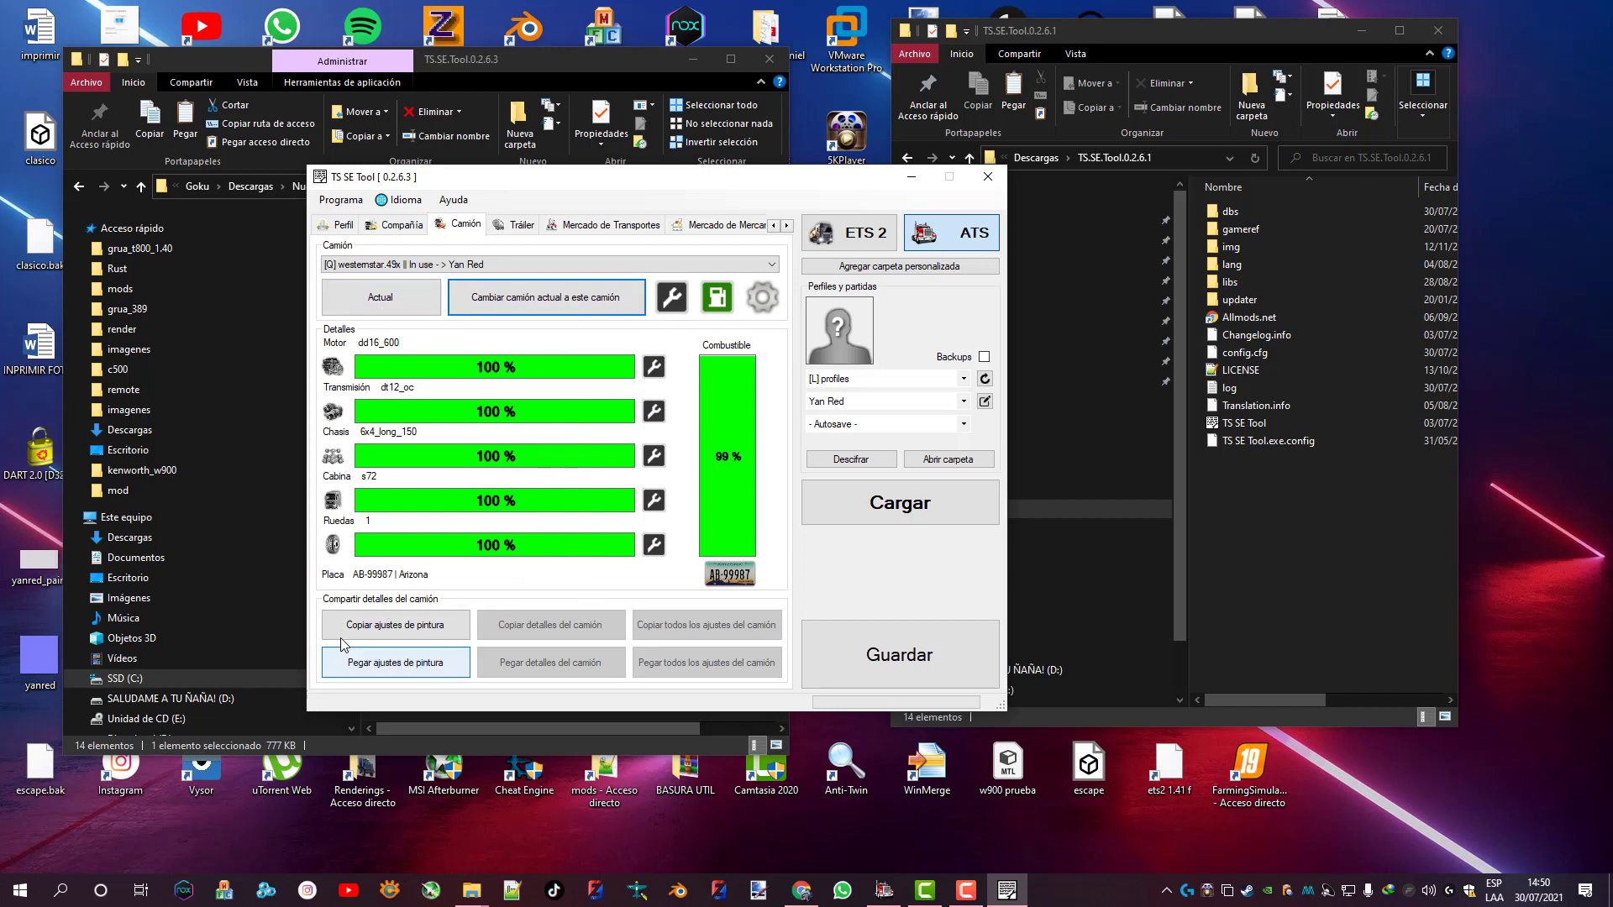
Copy the westernstar.49x truck's paint settings and refuel it to 100 %
{"action": "left_click", "coordinate": [424, 631]}
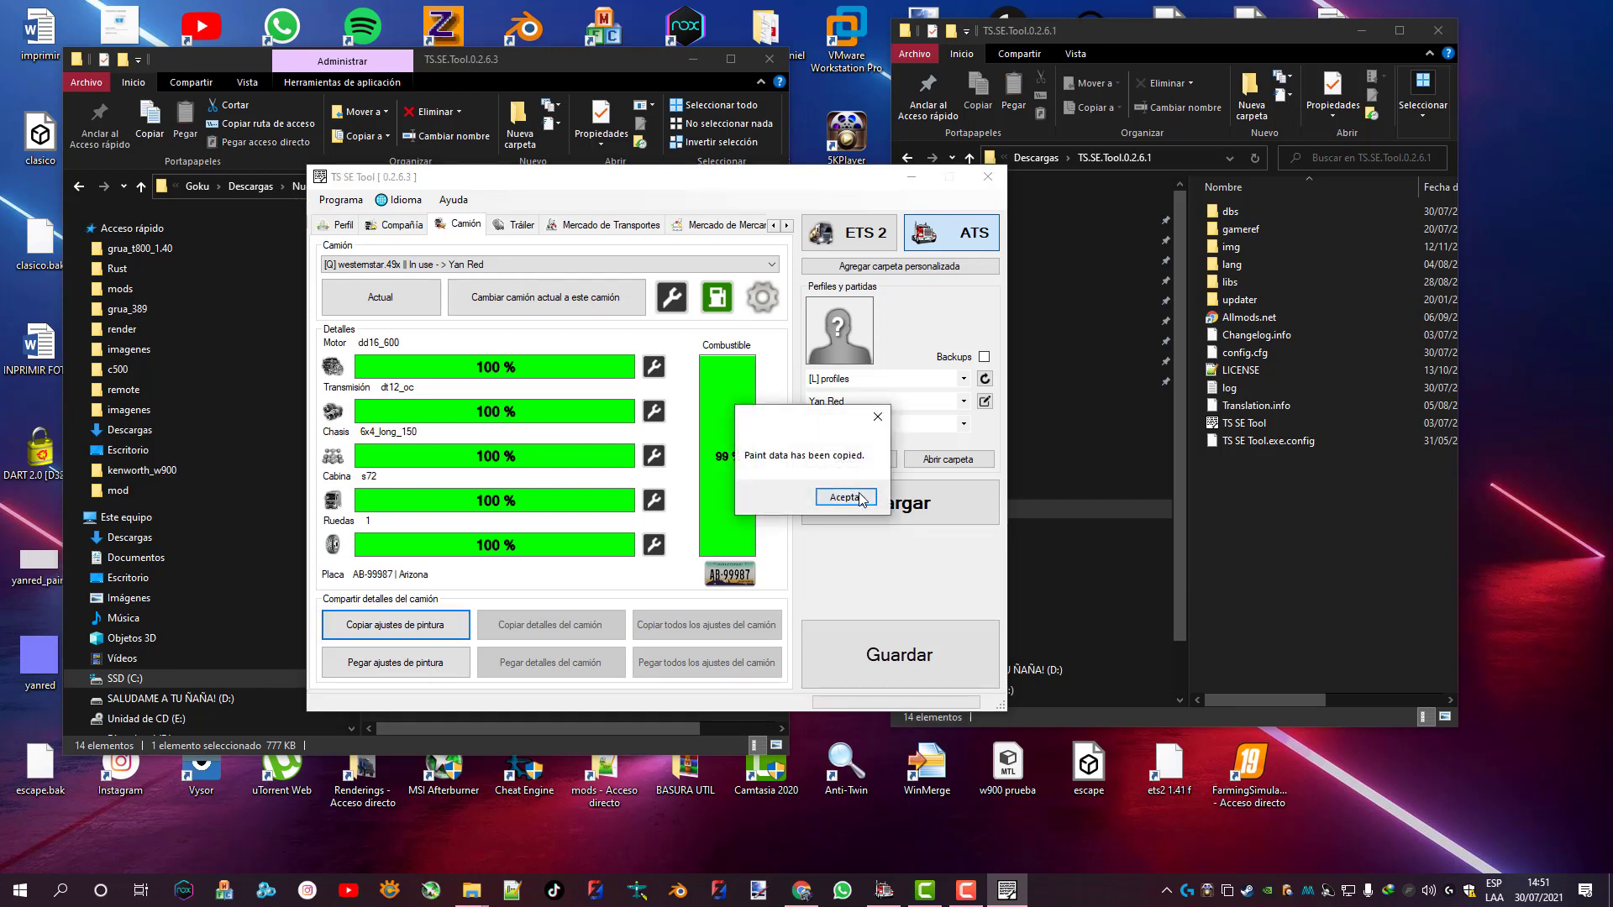
{"action": "left_click", "coordinate": [857, 506]}
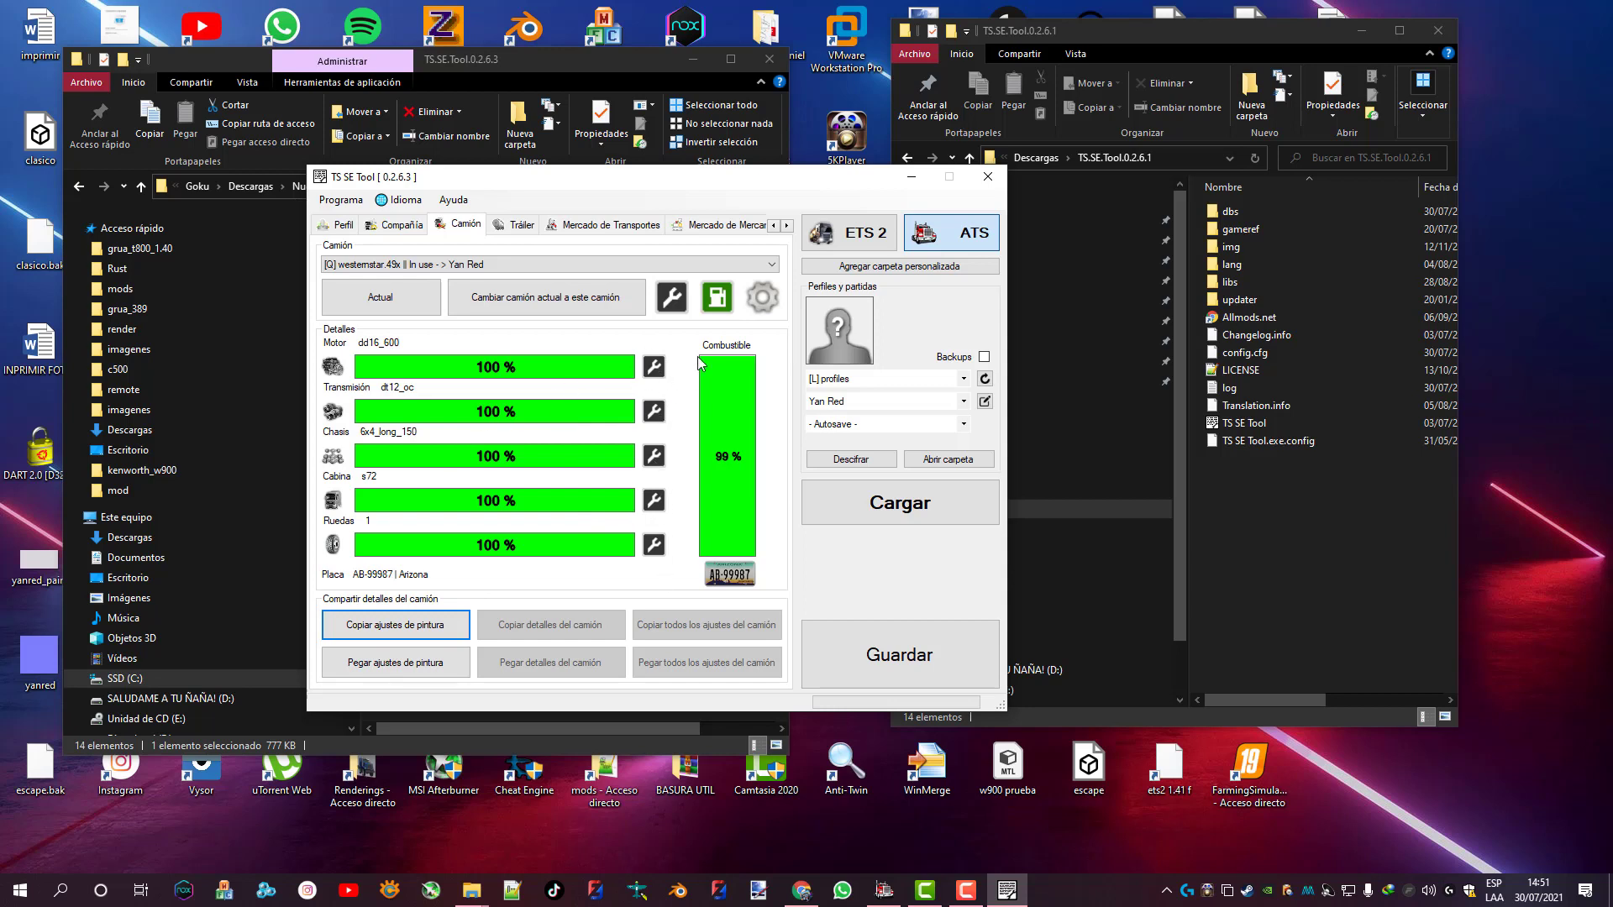
{"action": "left_click", "coordinate": [717, 298]}
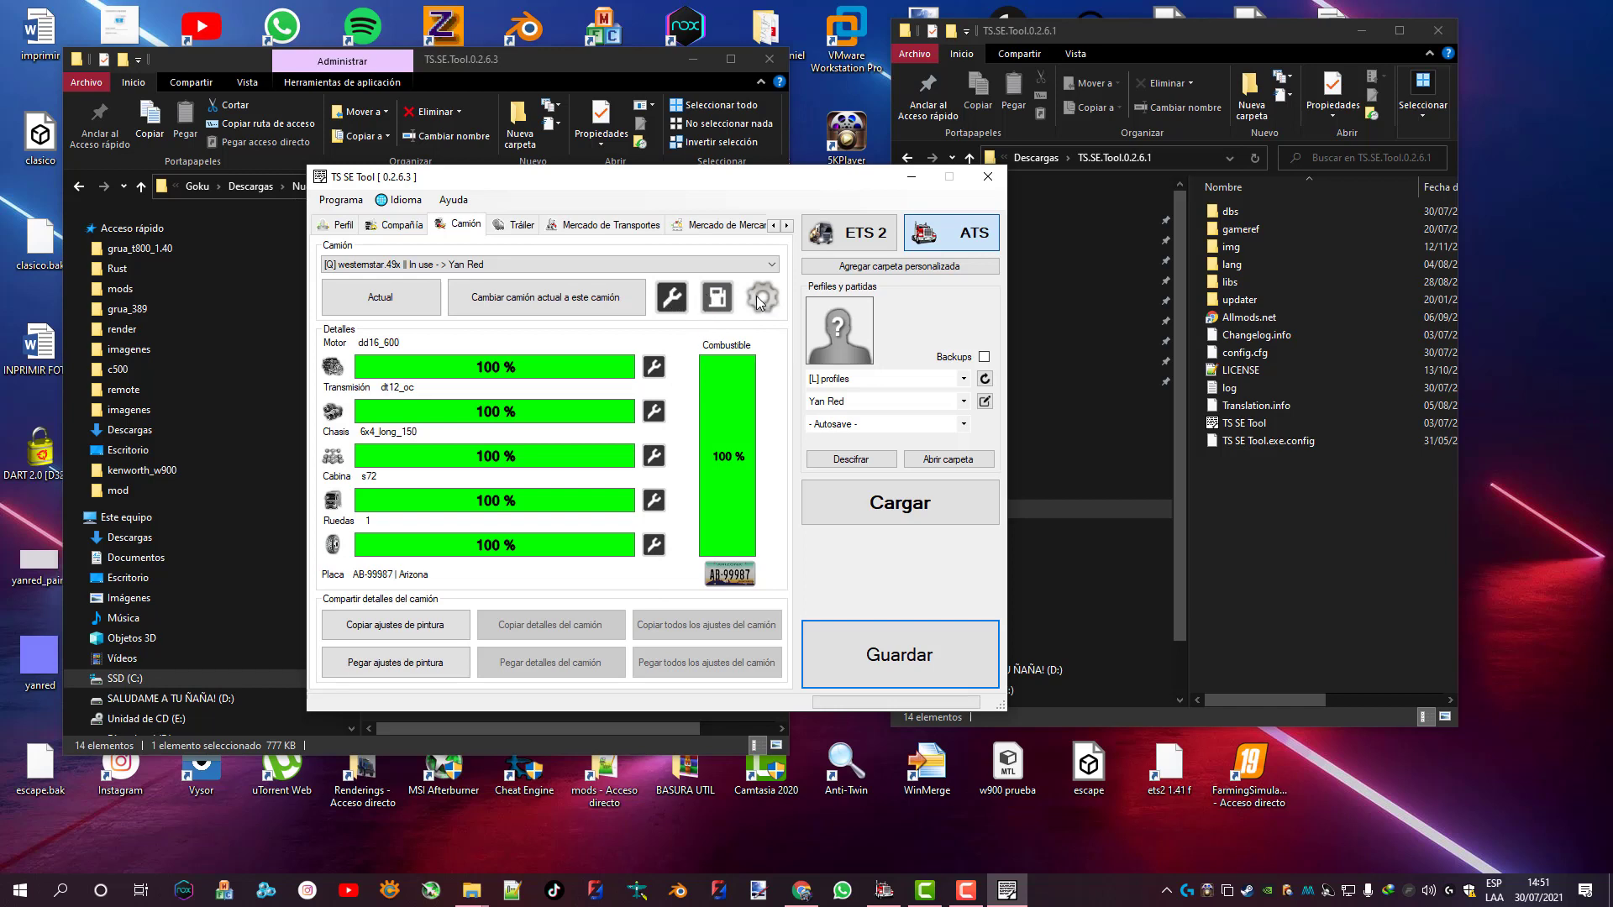
{"action": "left_click", "coordinate": [713, 303]}
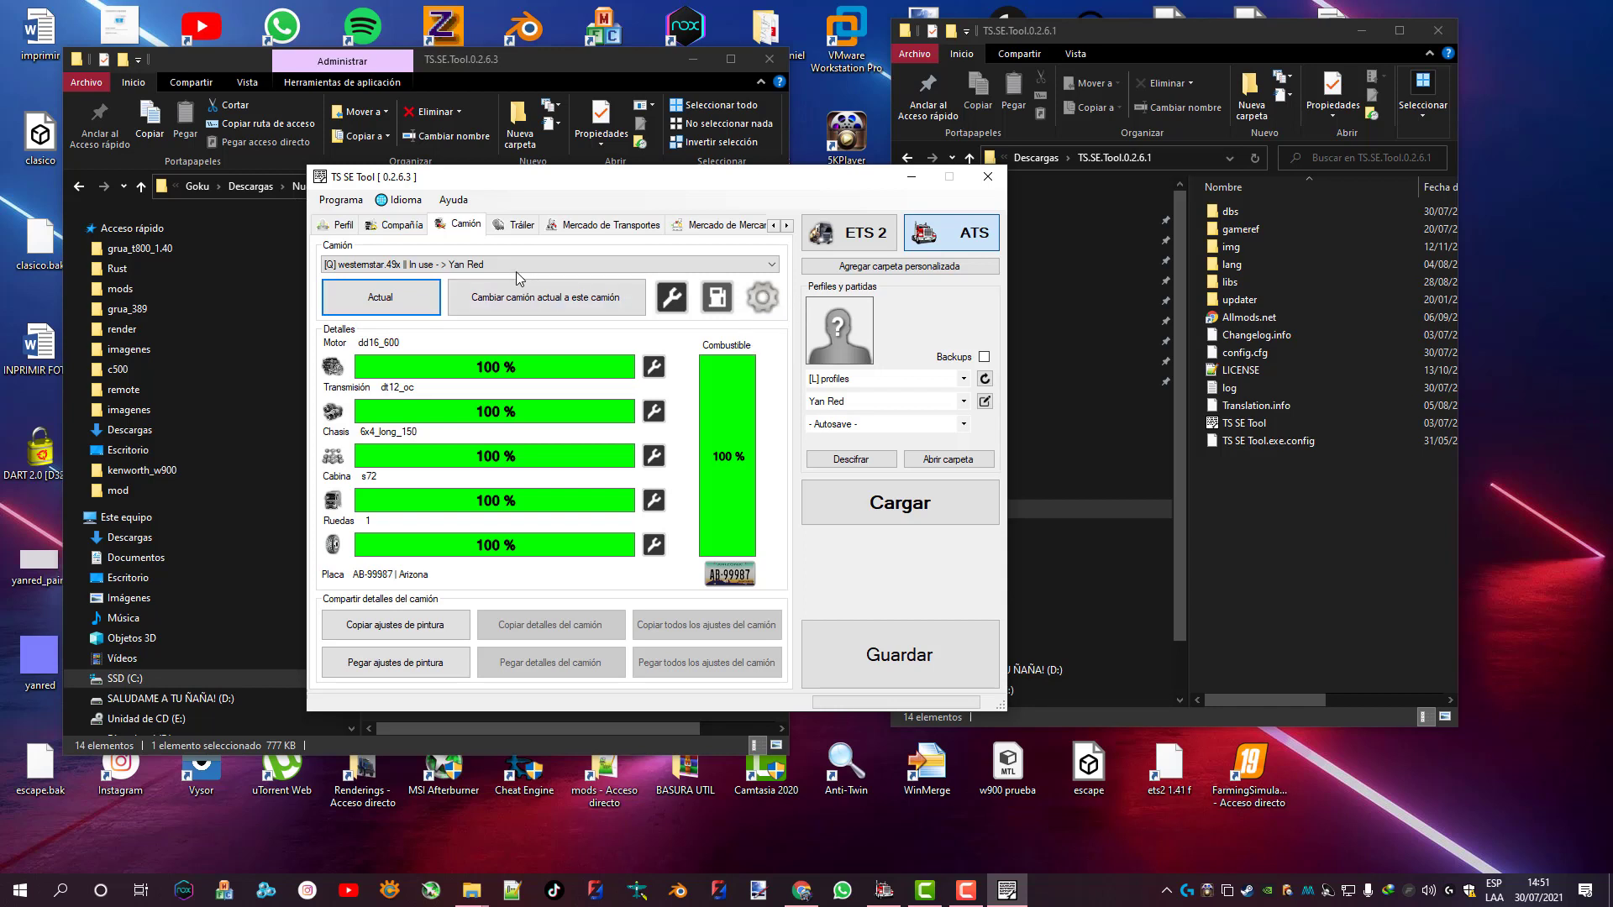
Select the current trailer and choose the scs.box.single_53f.reefer entry from the trailer list
{"action": "left_click", "coordinate": [516, 225]}
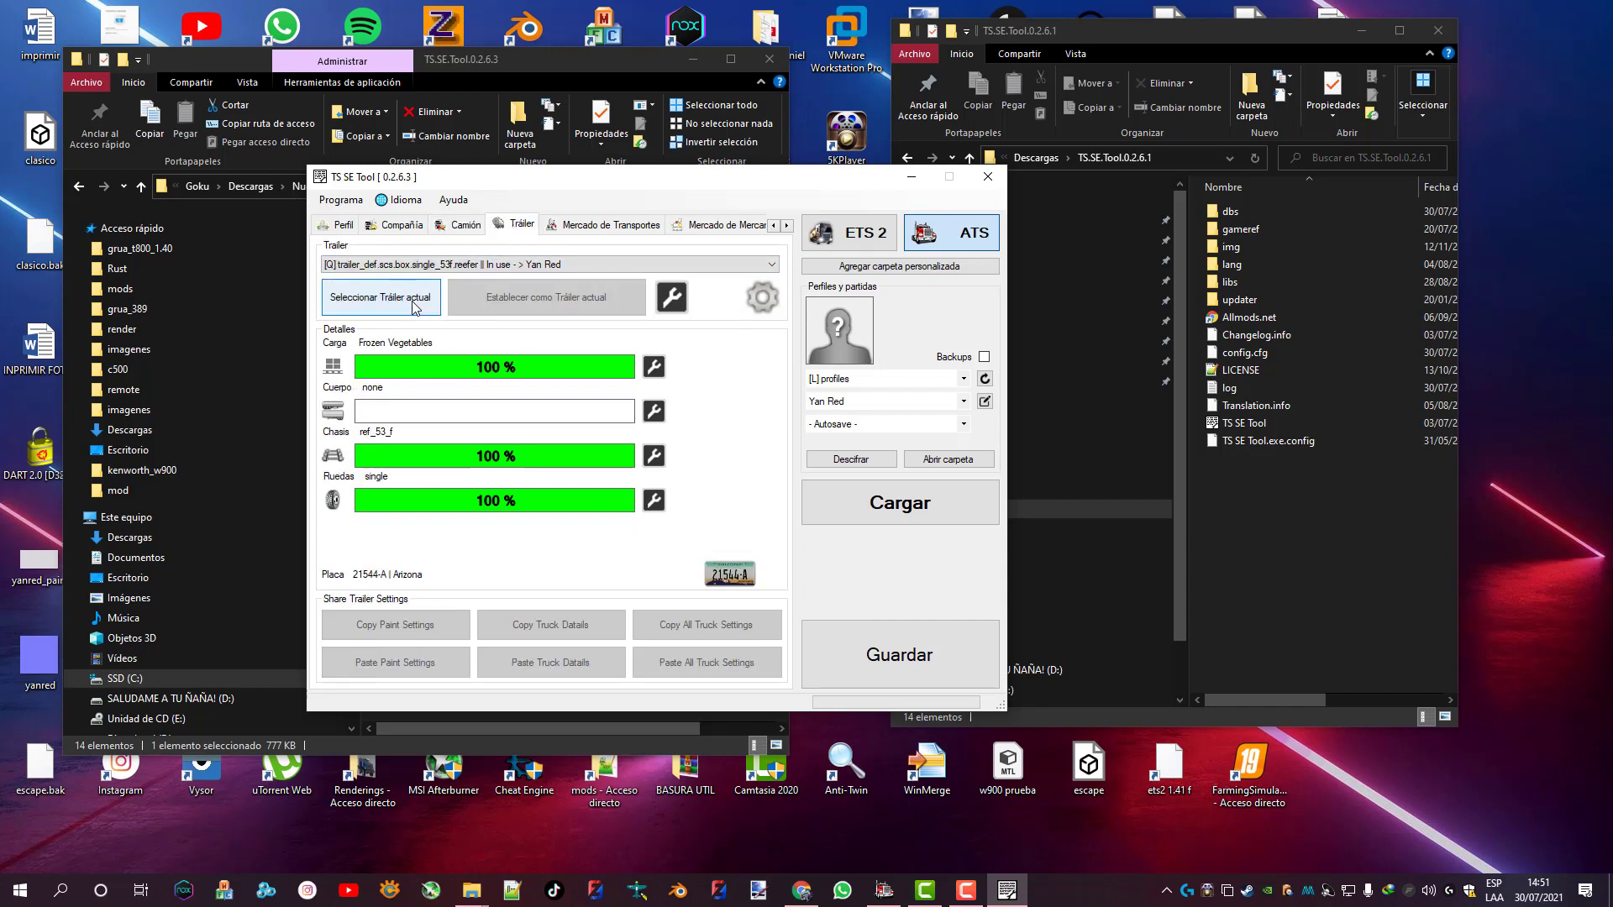
{"action": "left_click", "coordinate": [415, 304]}
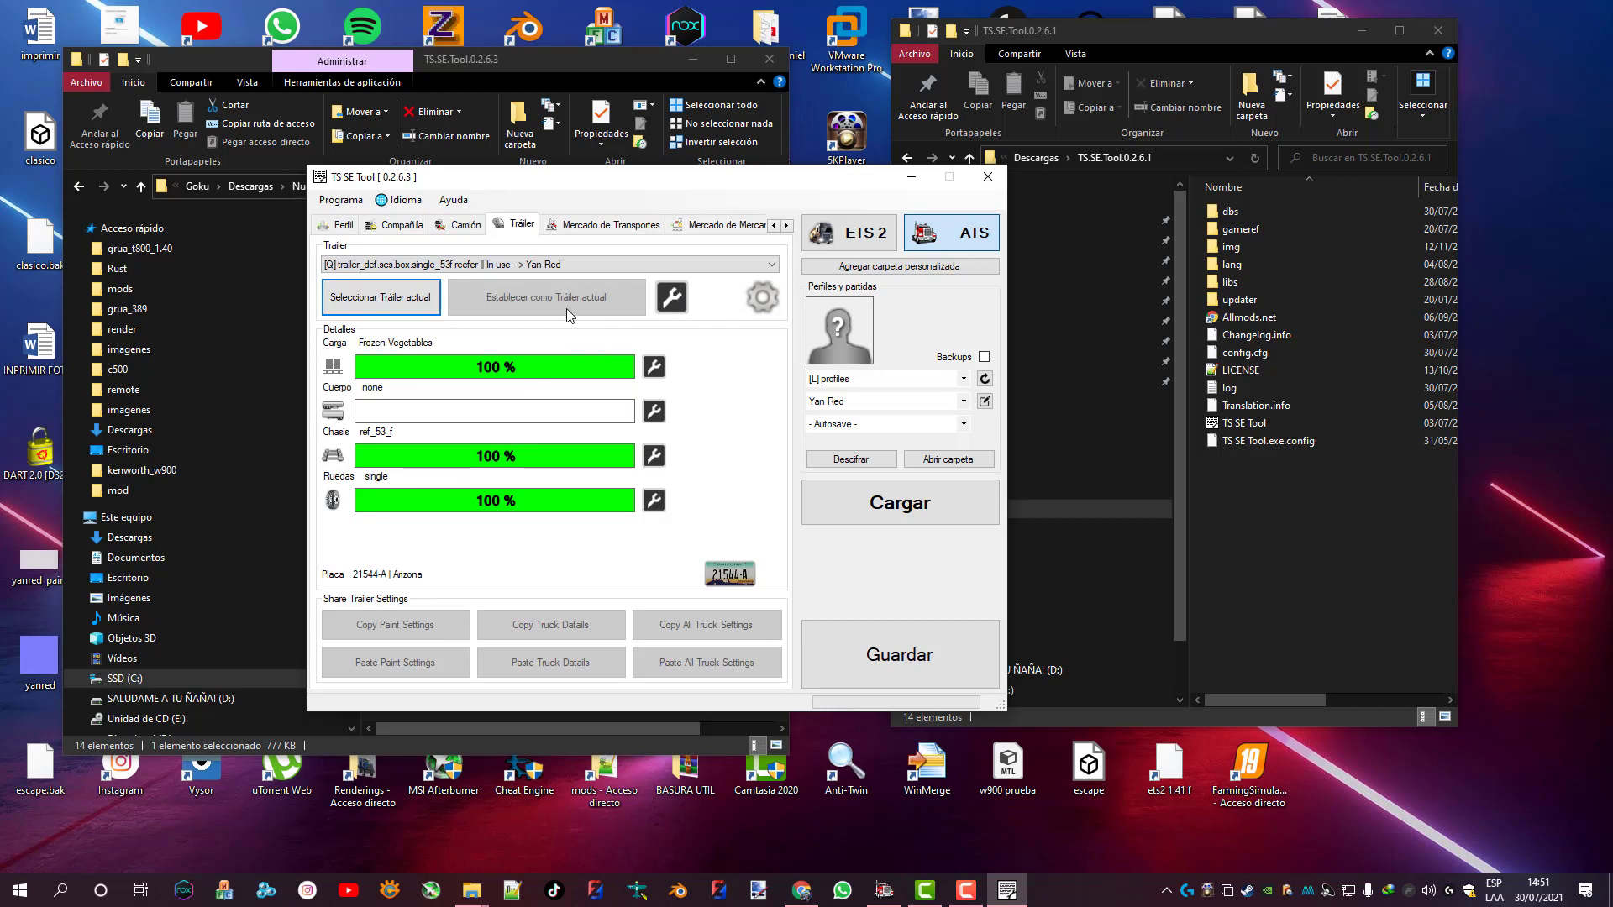
{"action": "left_click", "coordinate": [506, 266]}
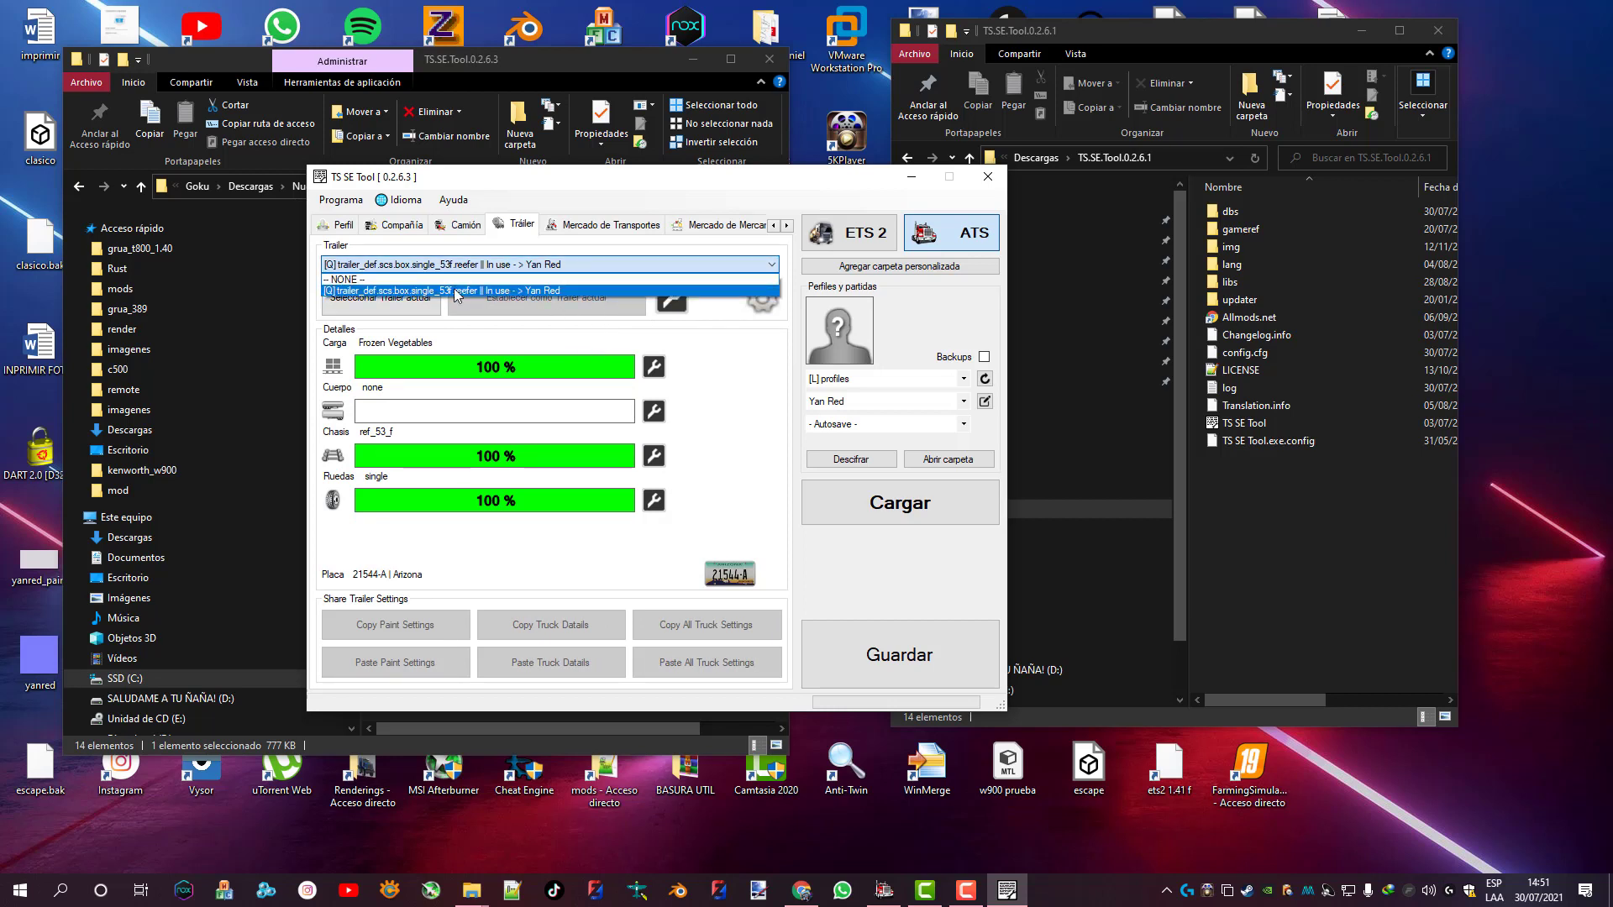
{"action": "left_click", "coordinate": [454, 291]}
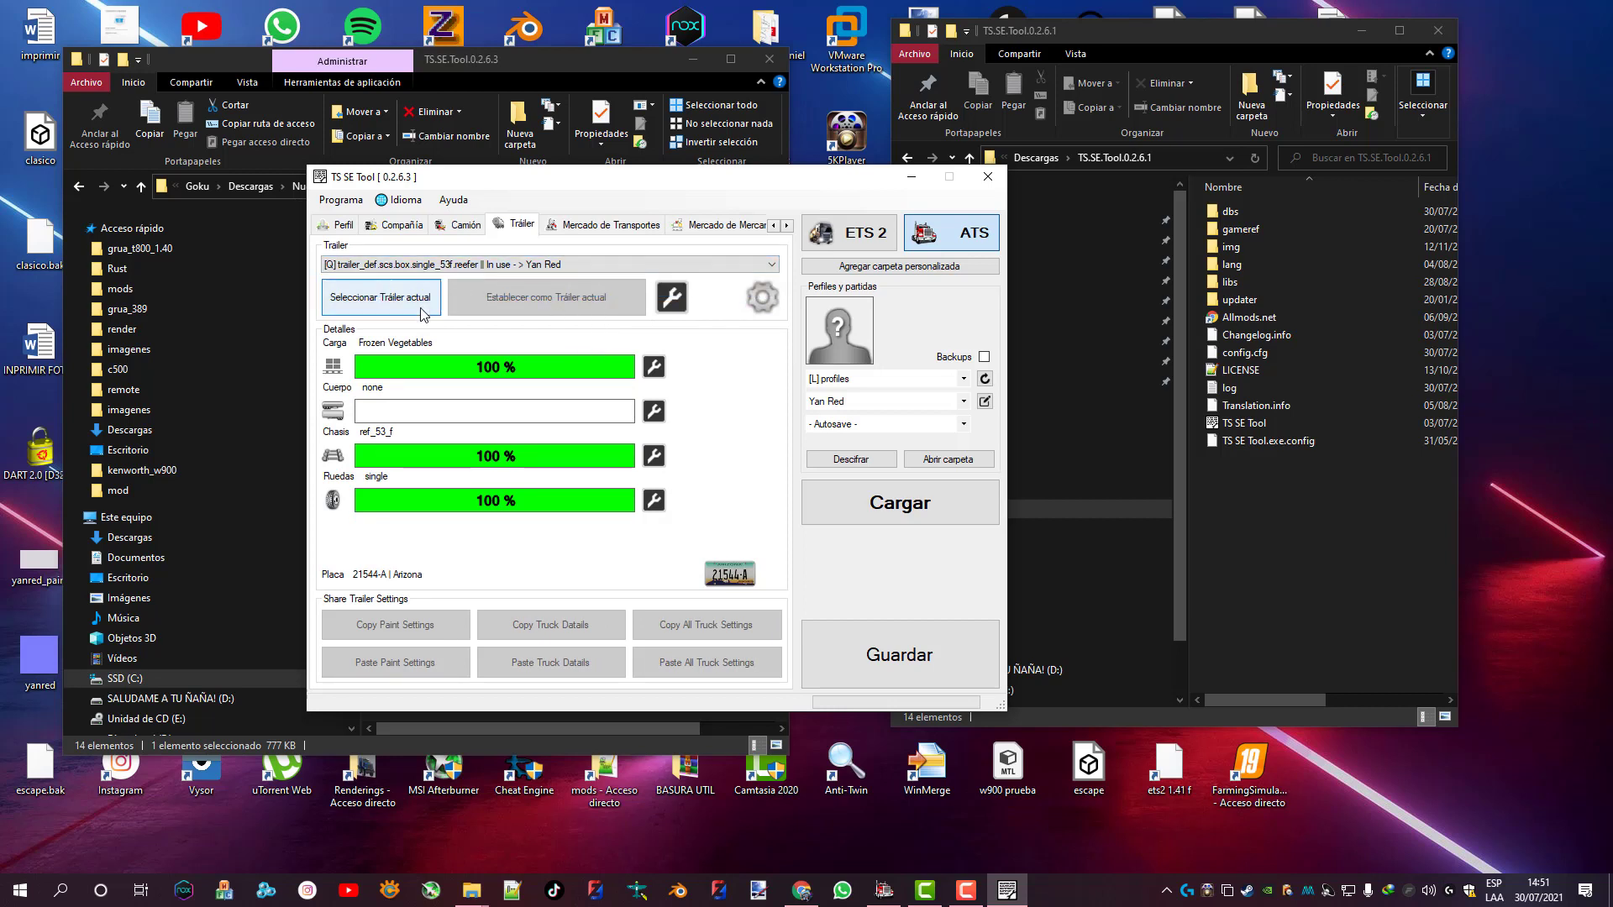
Switch to American Truck Simulator and back to TS SE Tool, save the edited Autosave and minimize the tool
{"action": "left_click", "coordinate": [881, 893]}
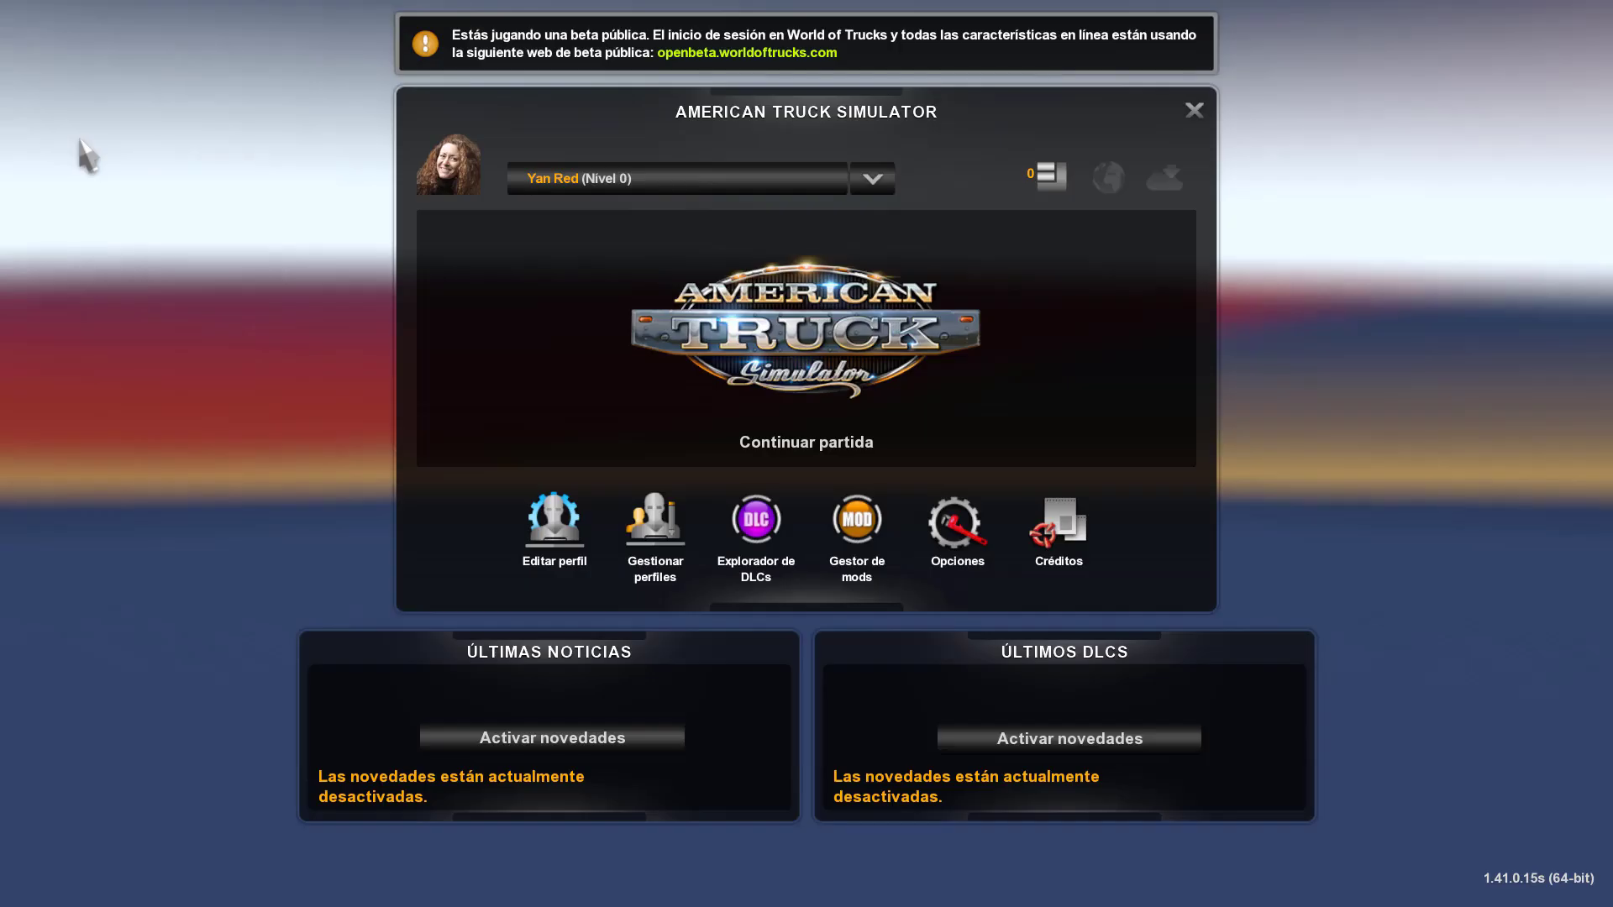
{"action": "key", "text": "alt+Tab"}
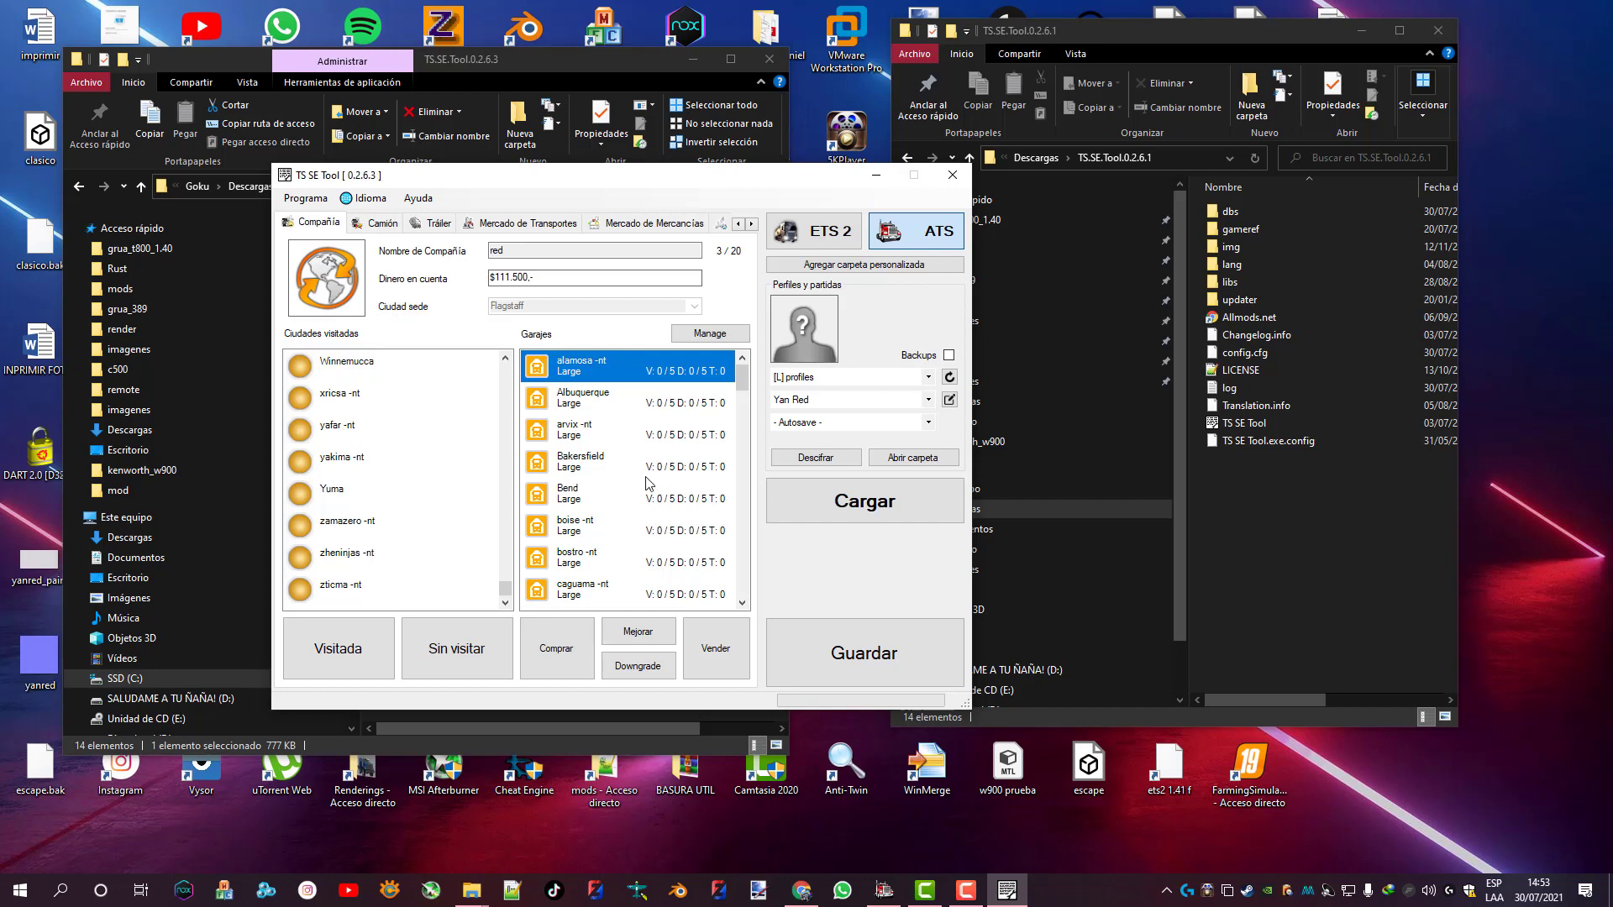
{"action": "left_click", "coordinate": [875, 659]}
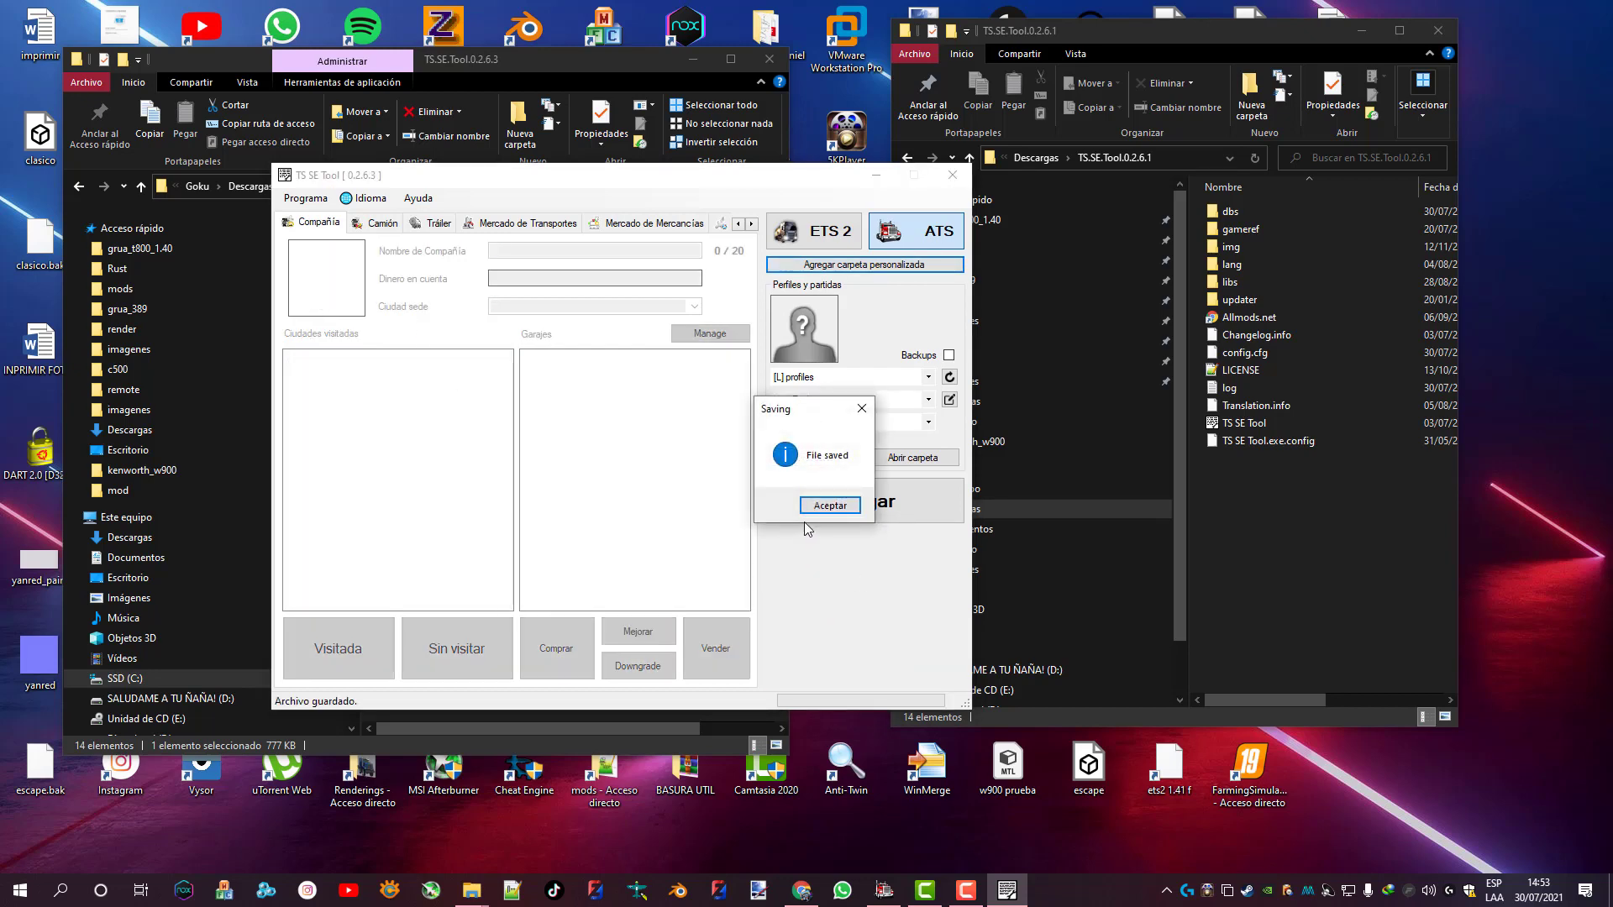
{"action": "left_click", "coordinate": [828, 506]}
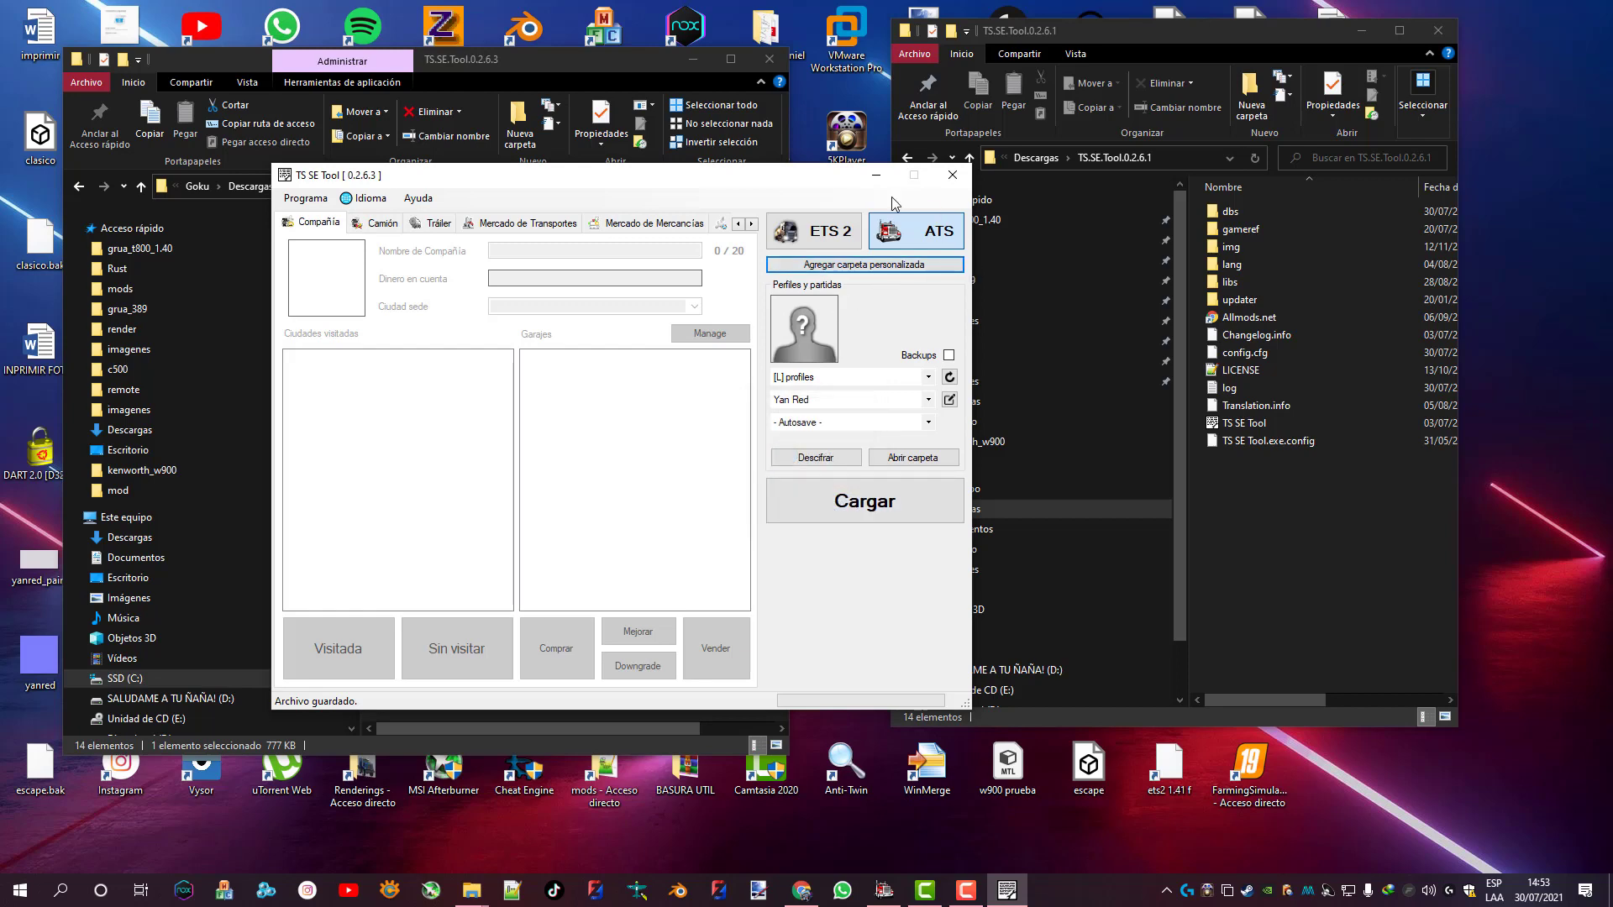
{"action": "left_click", "coordinate": [875, 175]}
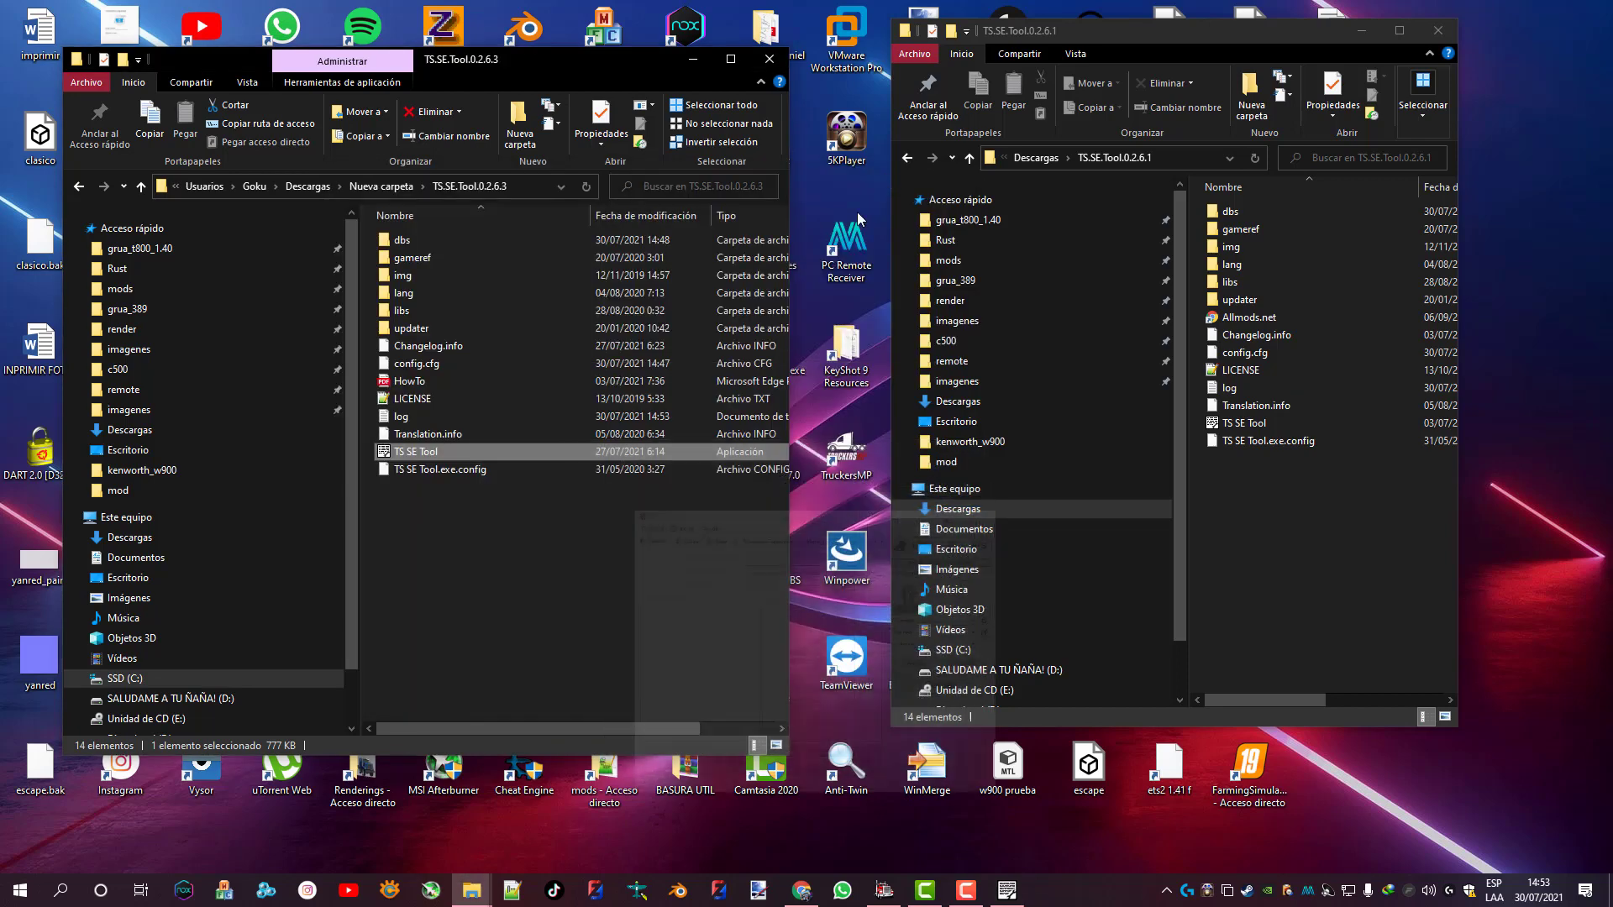
Switch to American Truck Simulator, visit the International truck dealer in Flagstaff and leave the dealership again
{"action": "left_click", "coordinate": [899, 900]}
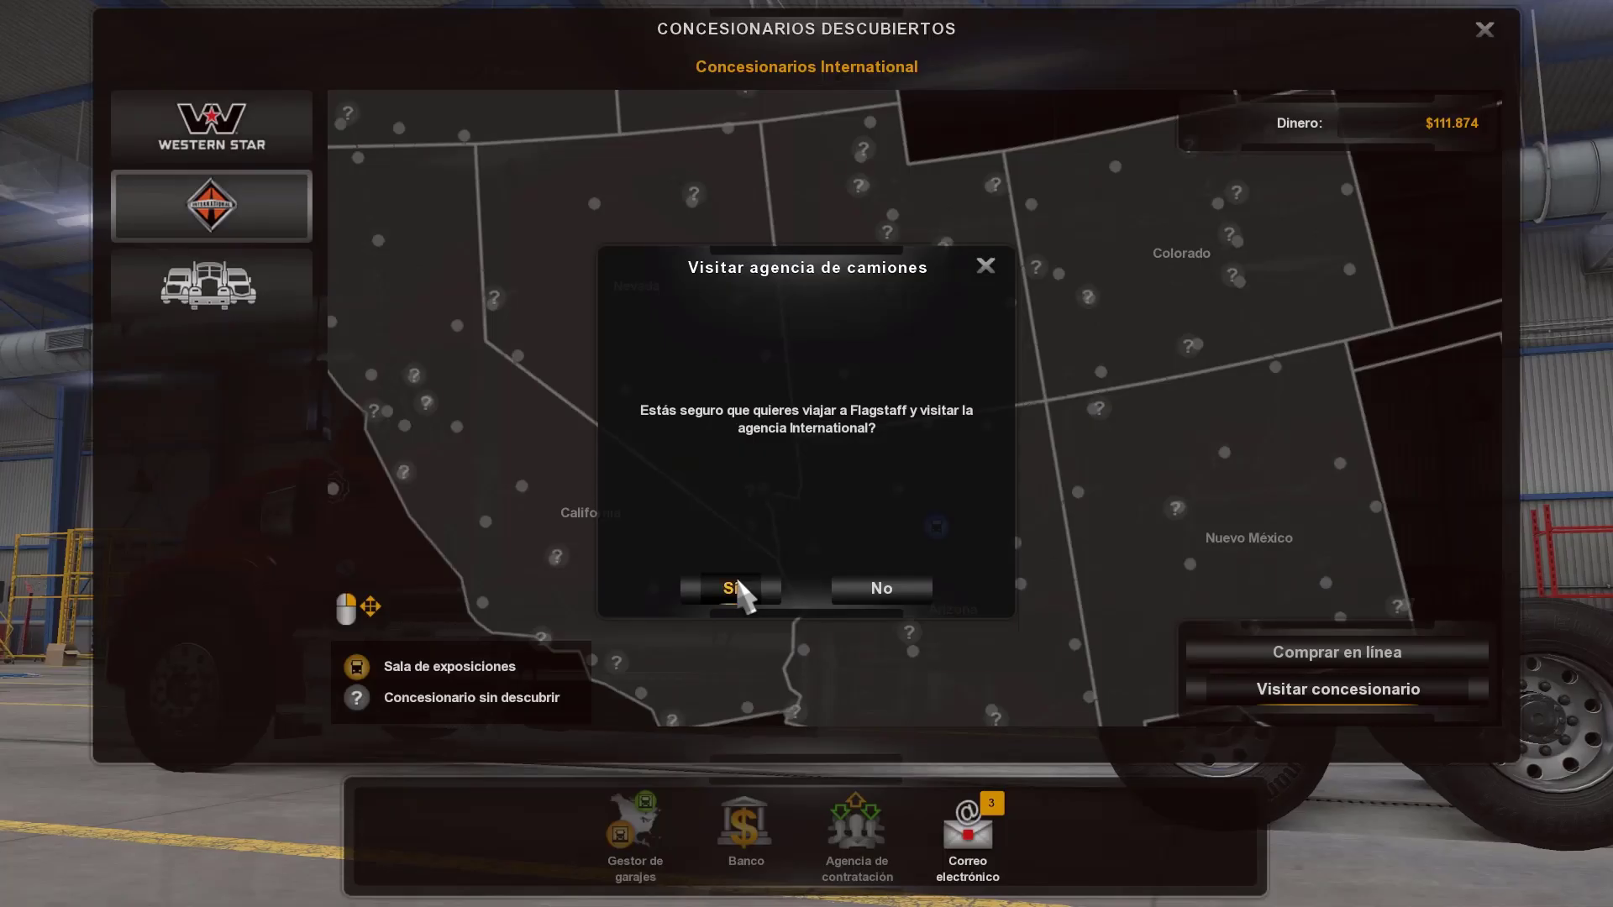
{"action": "left_click", "coordinate": [732, 587]}
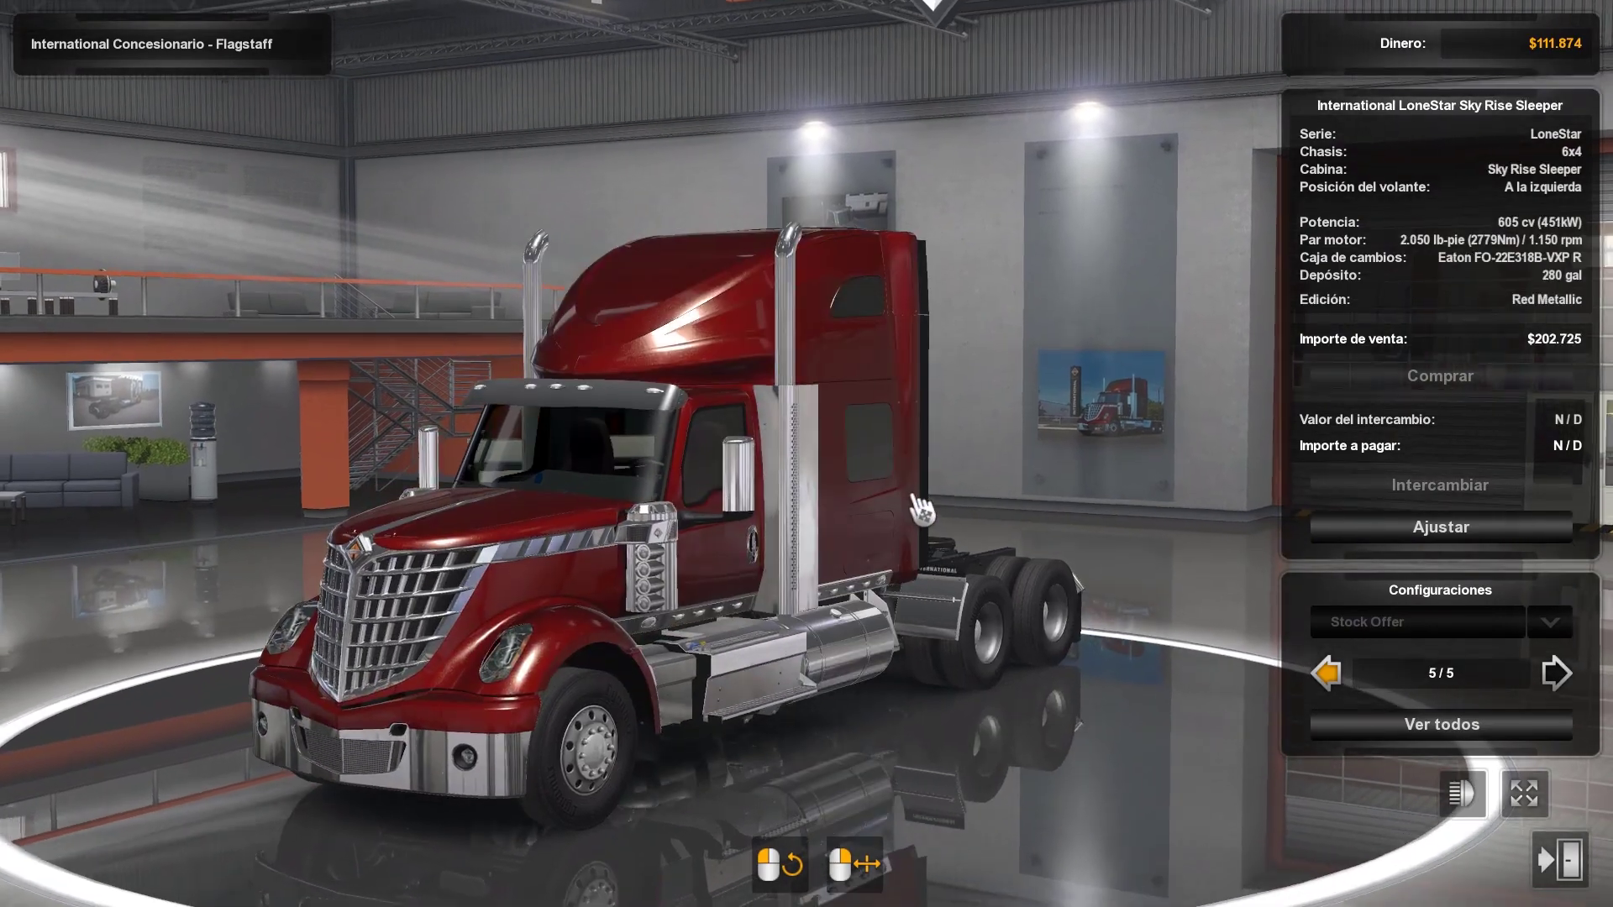
{"action": "key", "text": "Escape"}
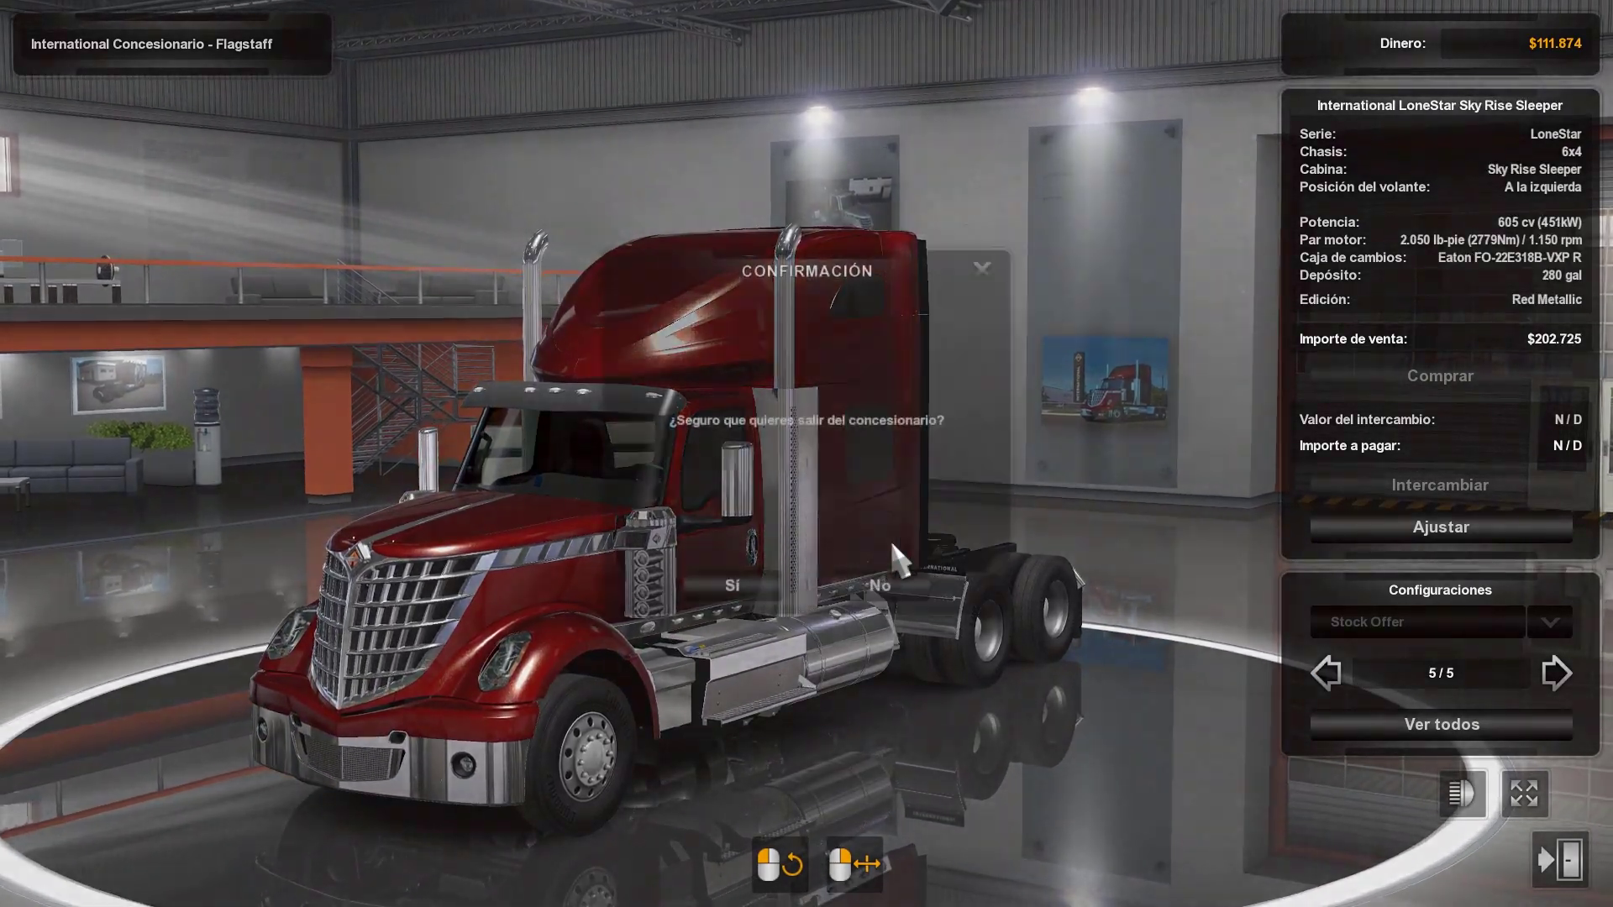
{"action": "left_click", "coordinate": [733, 587]}
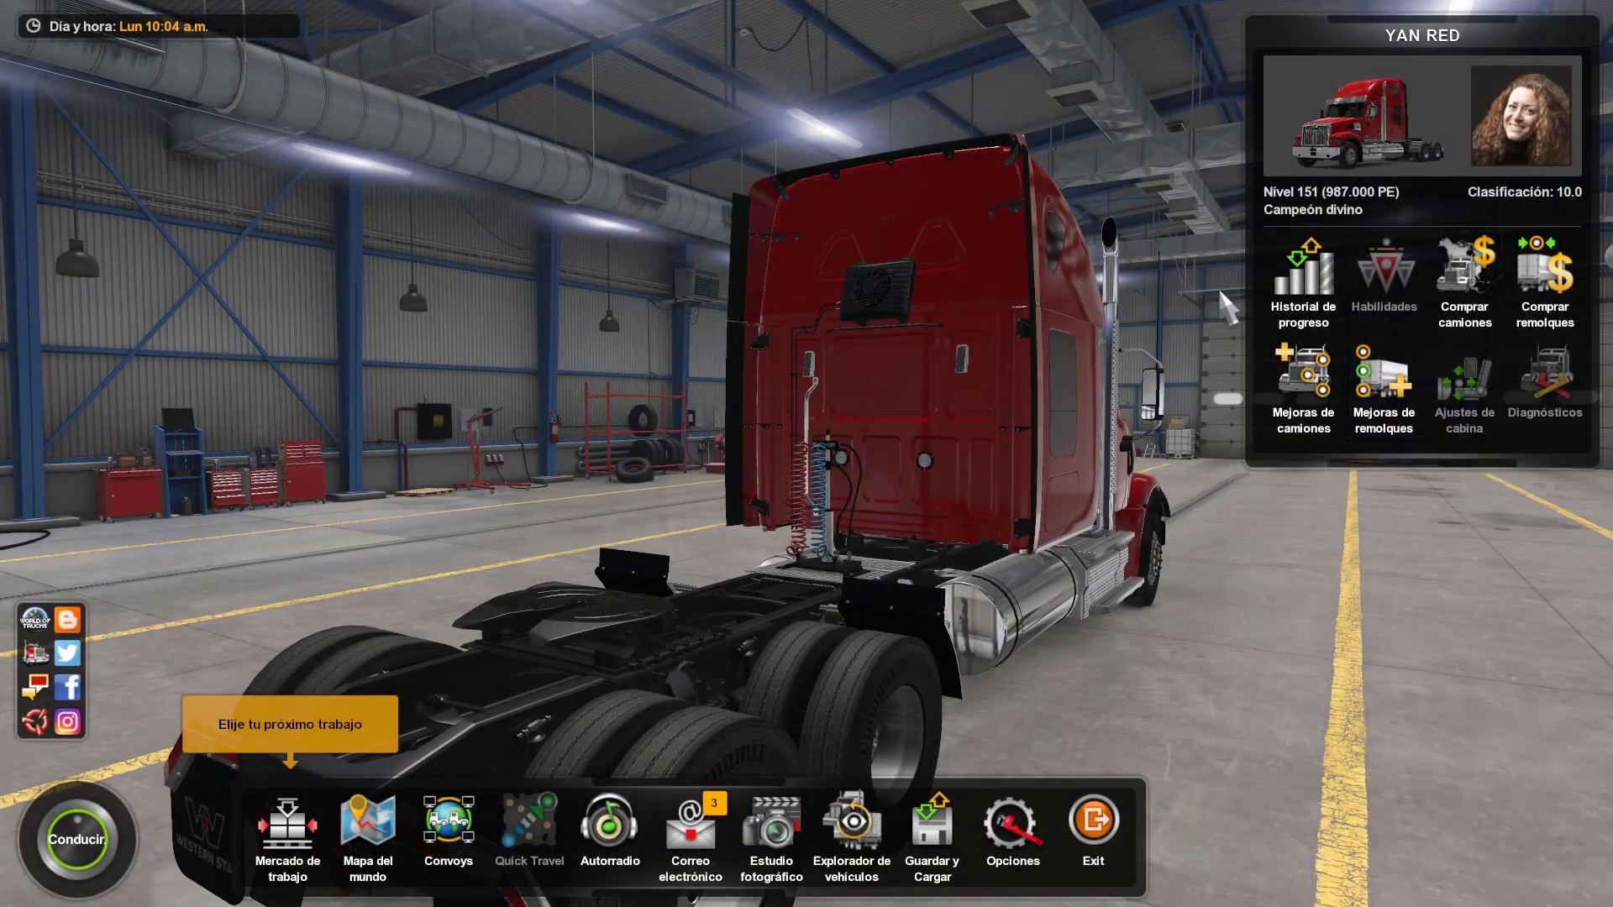
Check the profile's progress history and the stock trailers offered for purchase, then return to the garage screen
{"action": "left_click", "coordinate": [1321, 275]}
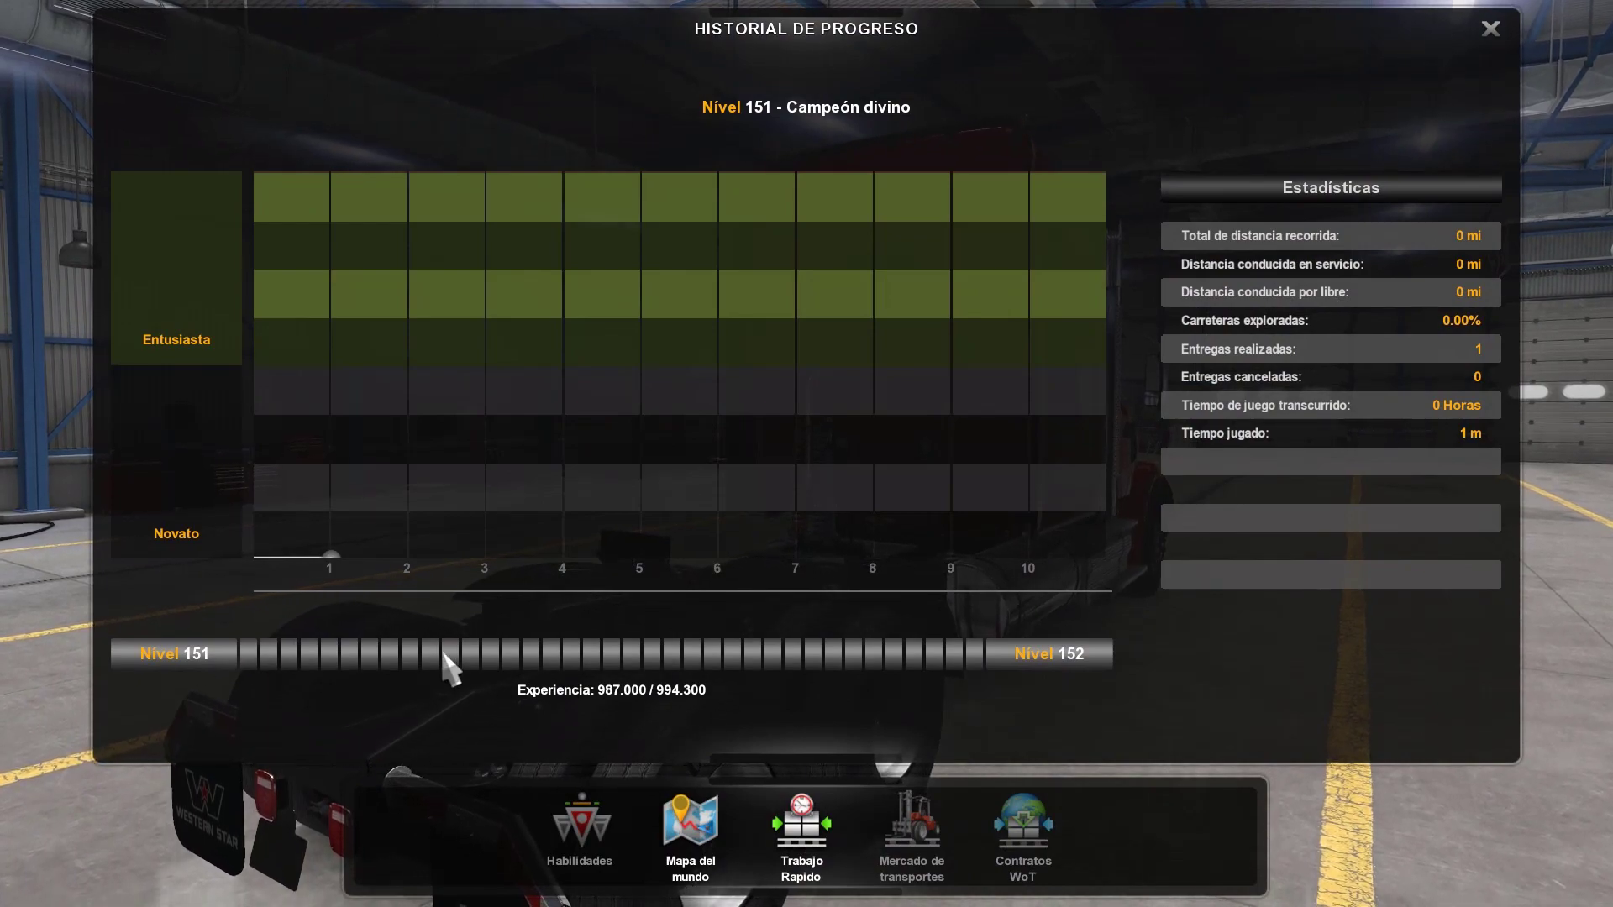
{"action": "key", "text": "Escape"}
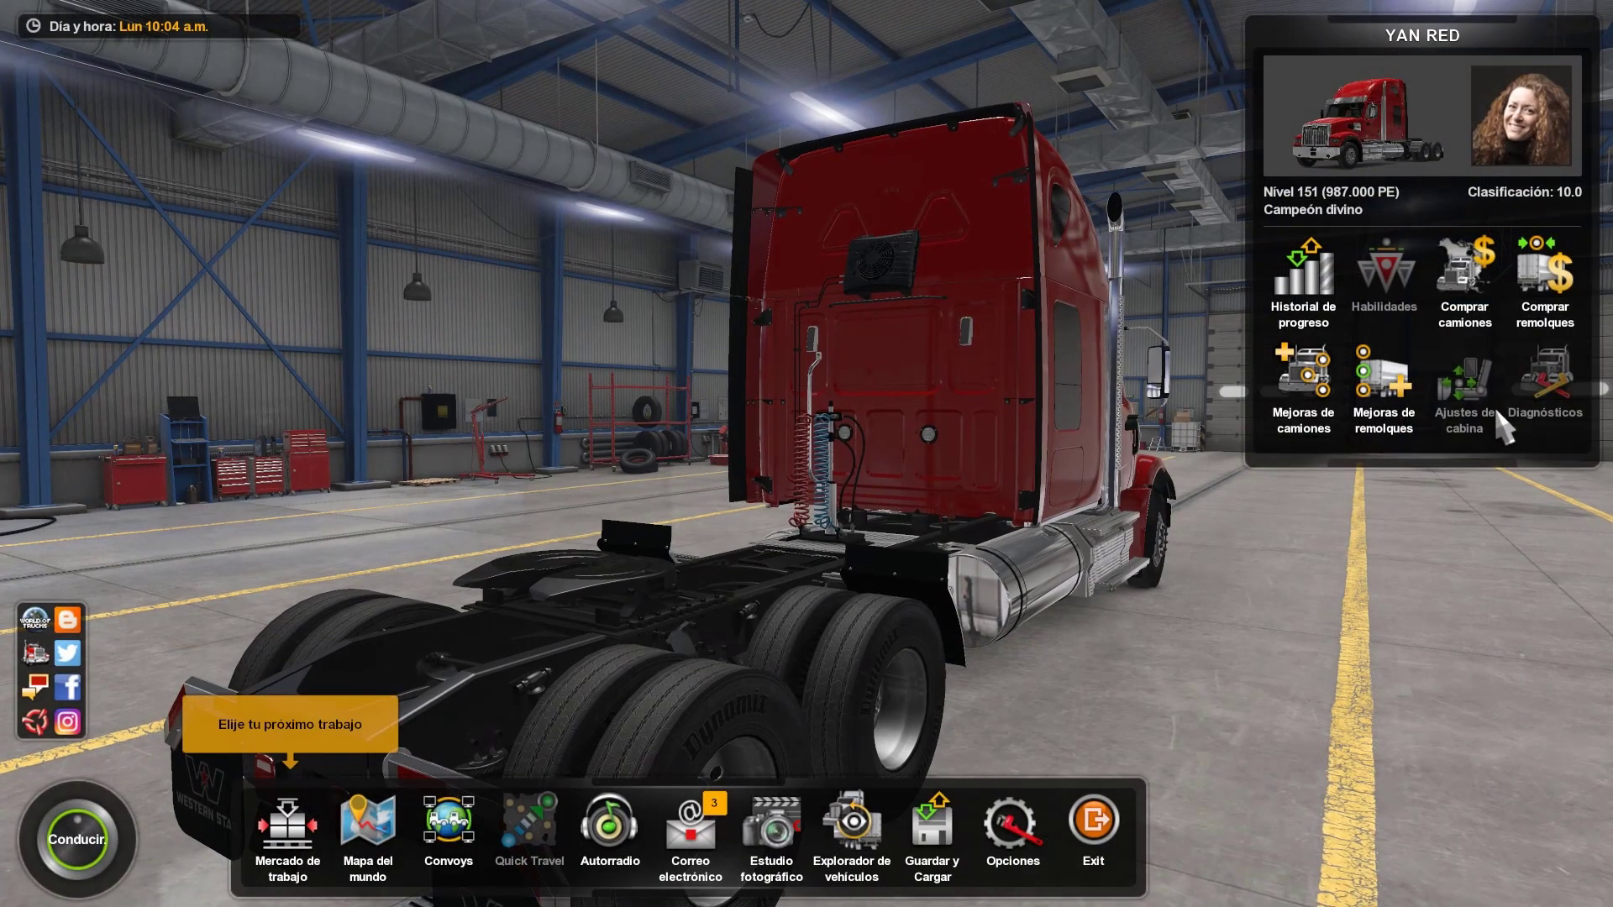
{"action": "left_click", "coordinate": [1542, 298]}
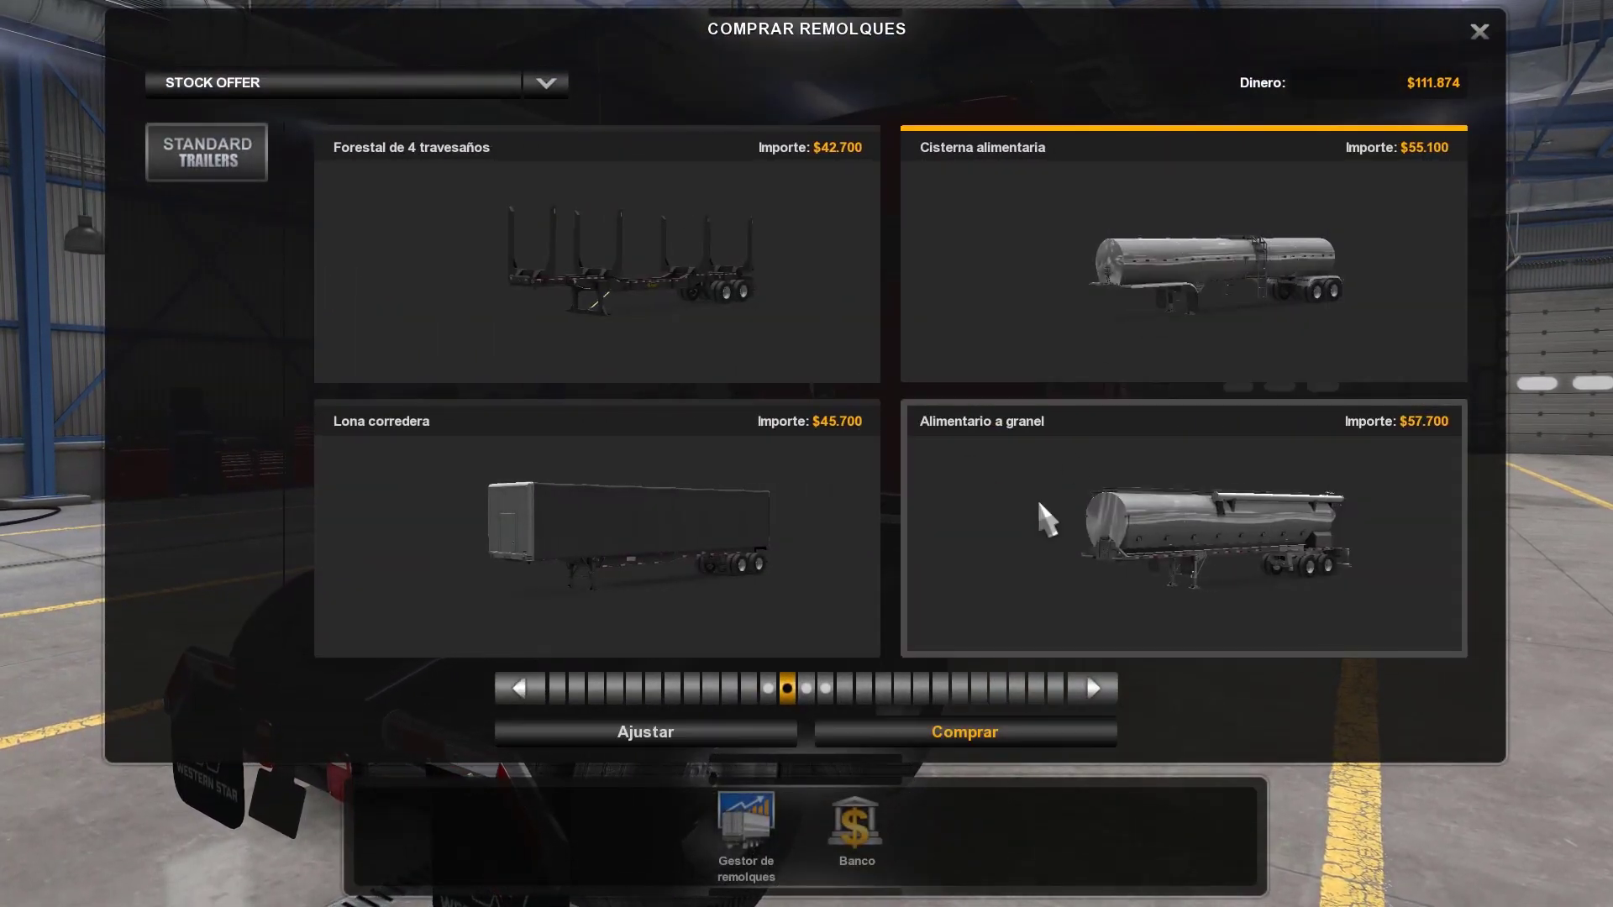
{"action": "key", "text": "Escape"}
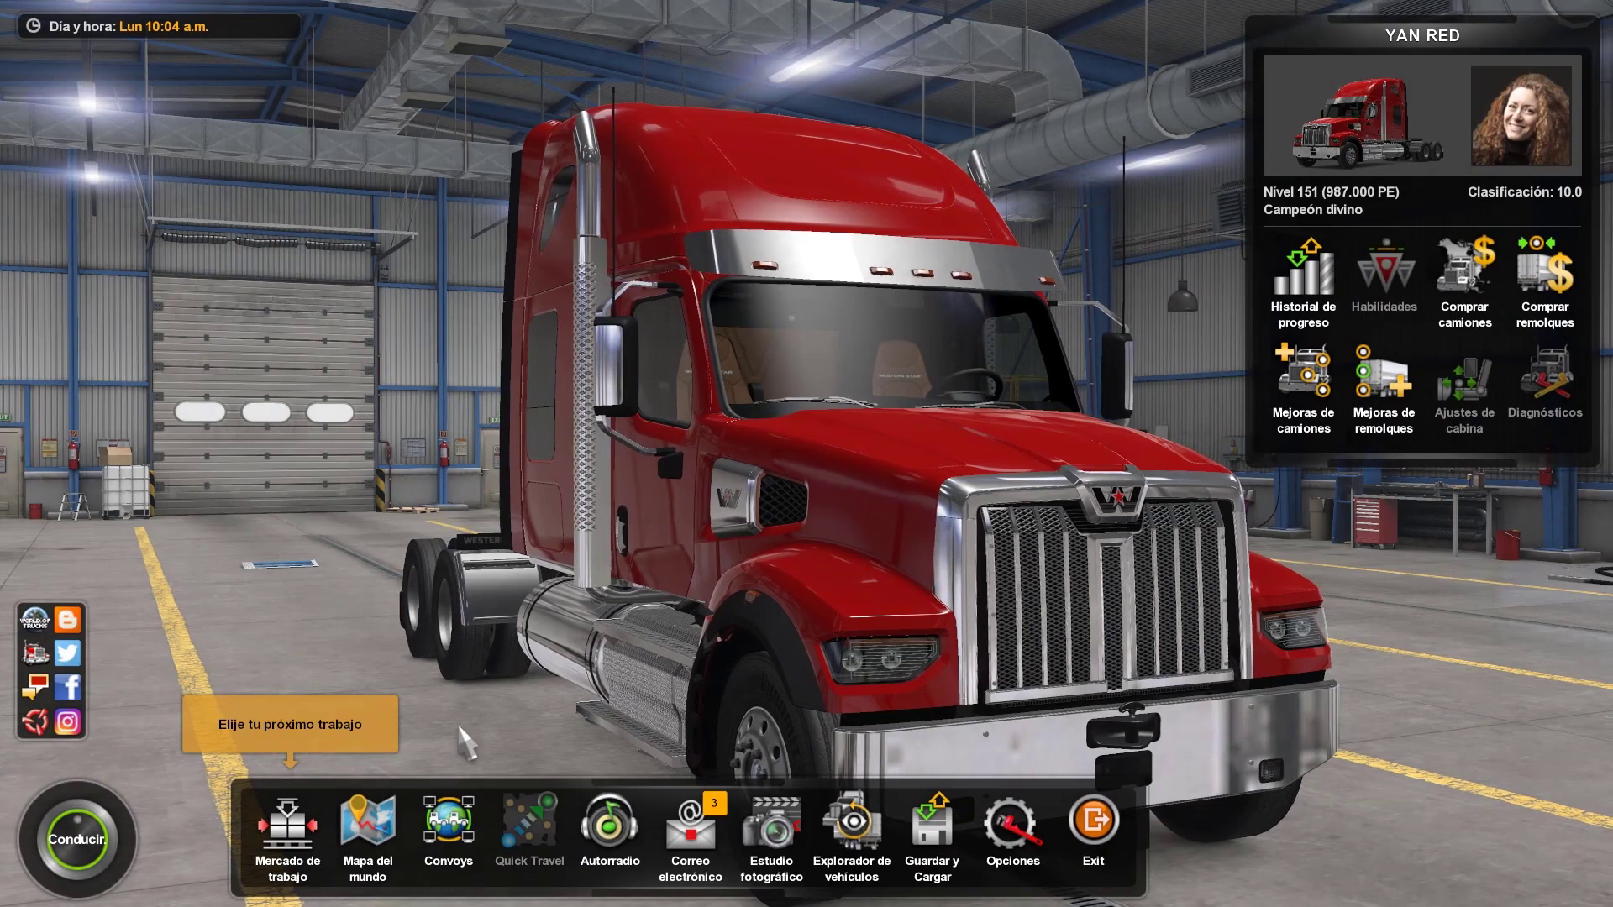
View the quick job offers from the job market and return to the garage screen
{"action": "left_click", "coordinate": [287, 827]}
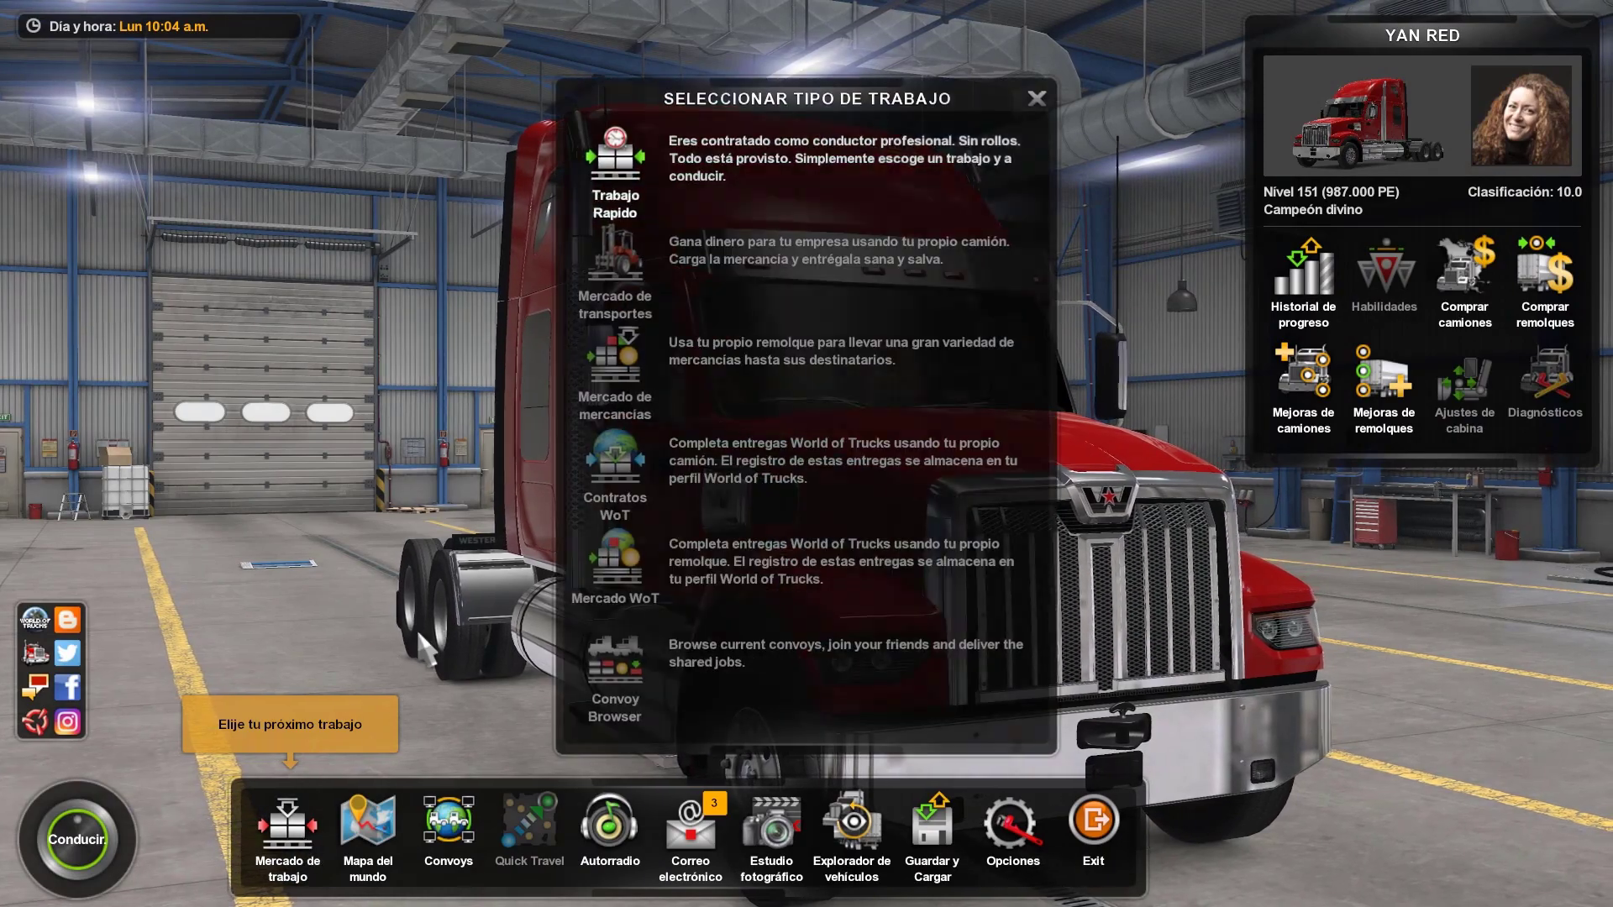
{"action": "left_click", "coordinate": [711, 186]}
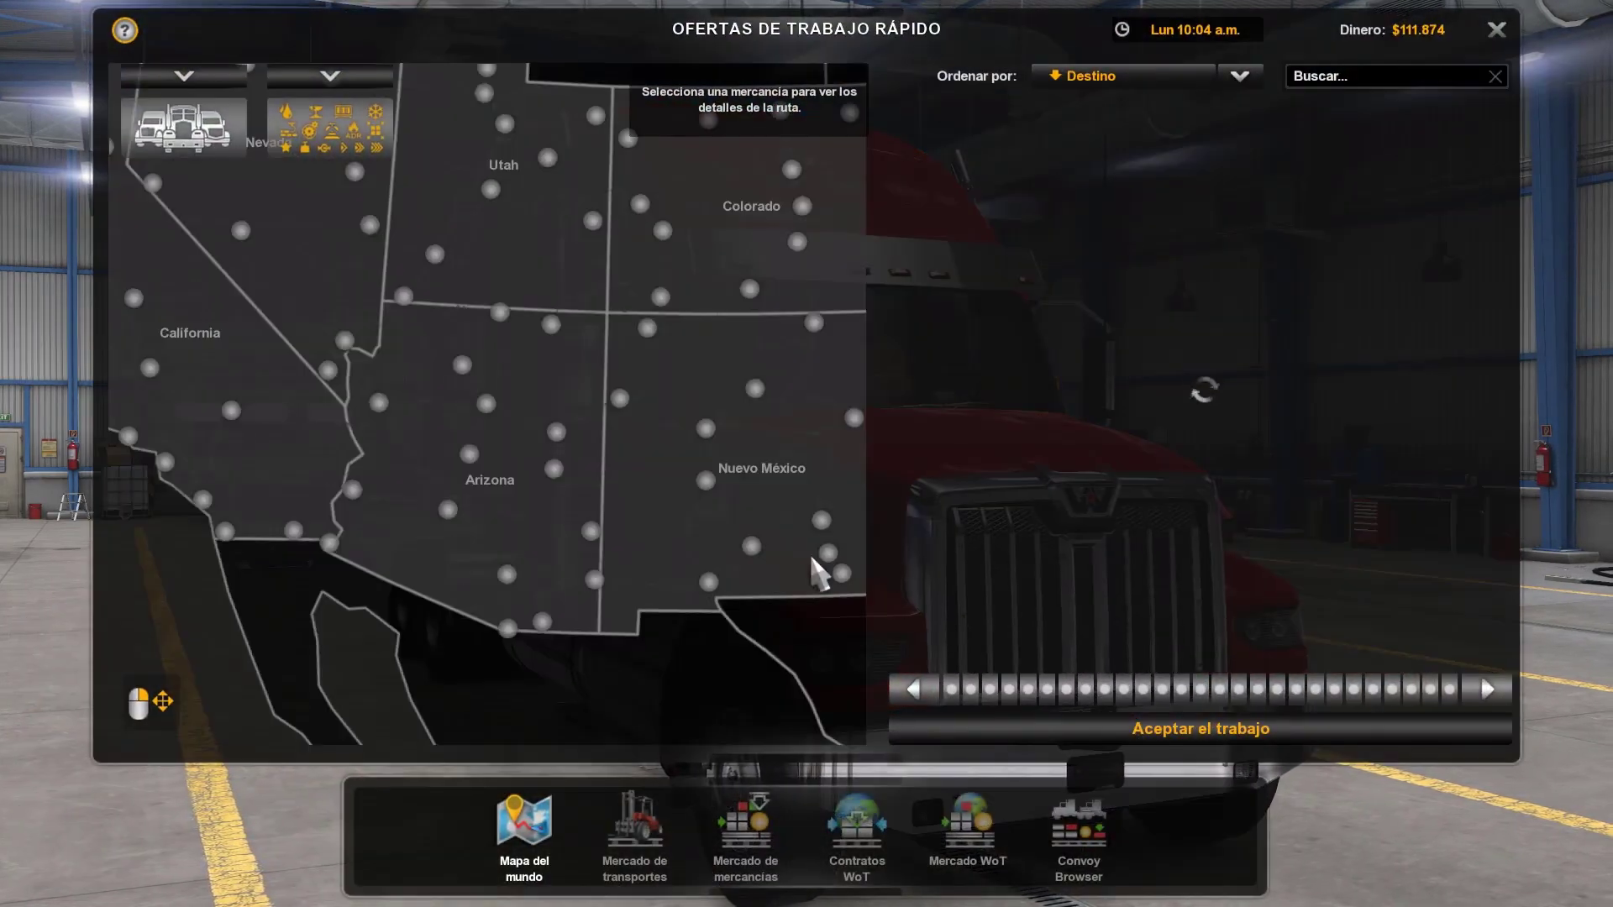
{"action": "key", "text": "Escape"}
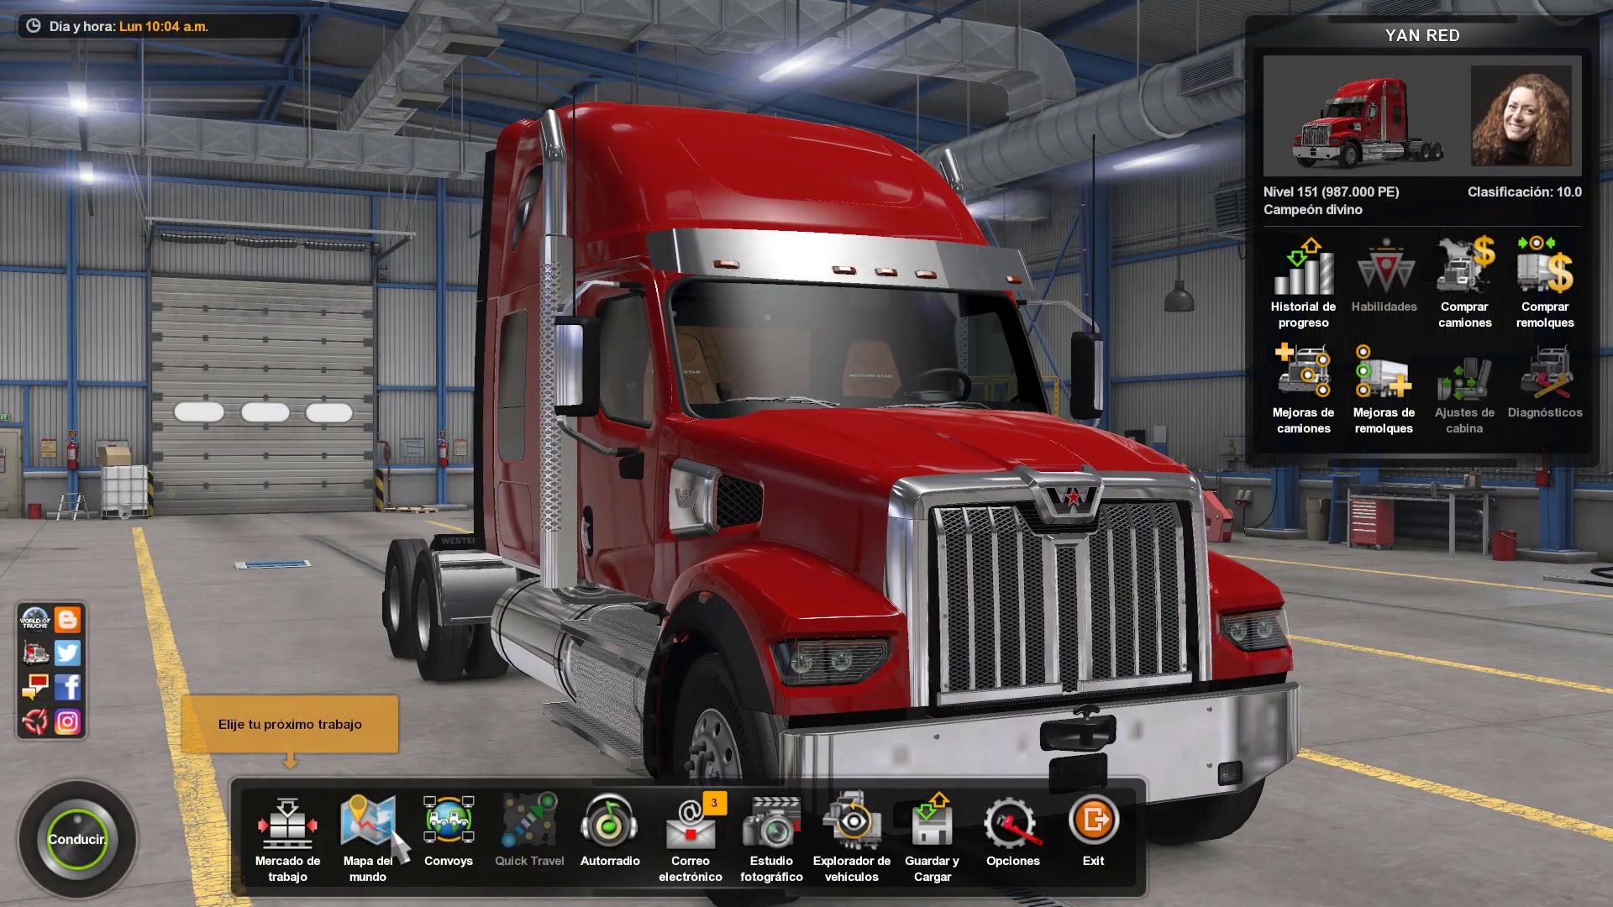
Examine the discovered cities across the world map, from the northwest to Colorado, and close the map
{"action": "left_click", "coordinate": [364, 834]}
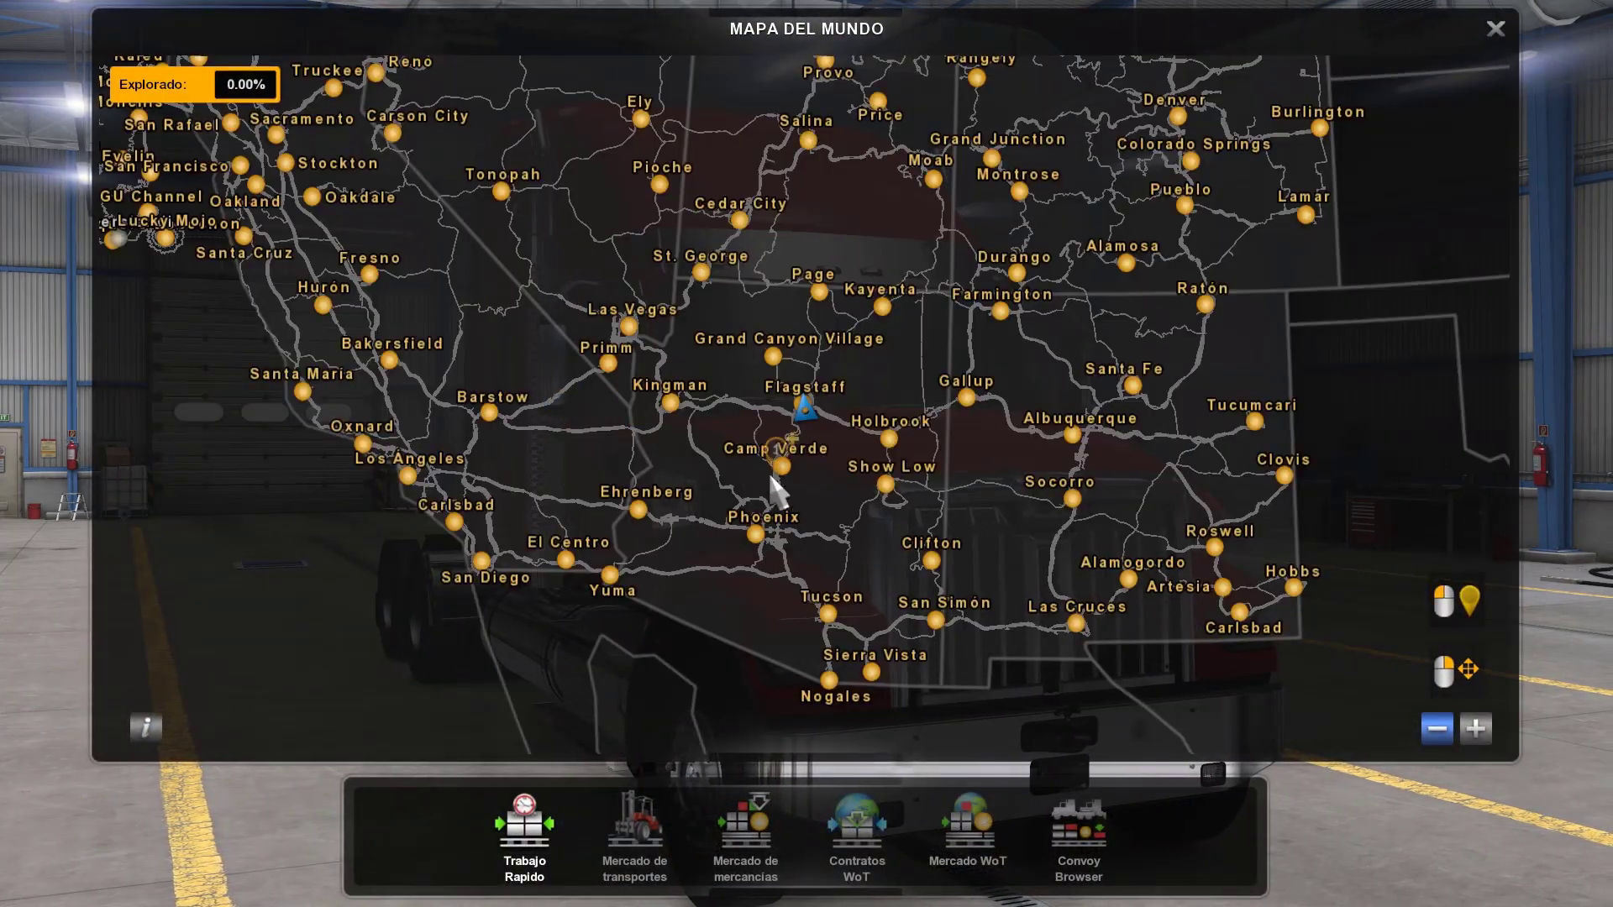
{"action": "scroll", "coordinate": [798, 420], "scroll_direction": "up", "scroll_amount": 3}
{"action": "scroll", "coordinate": [828, 362], "scroll_direction": "down", "scroll_amount": 2}
{"action": "left_click_drag", "start_coordinate": [1055, 370], "coordinate": [965, 746]}
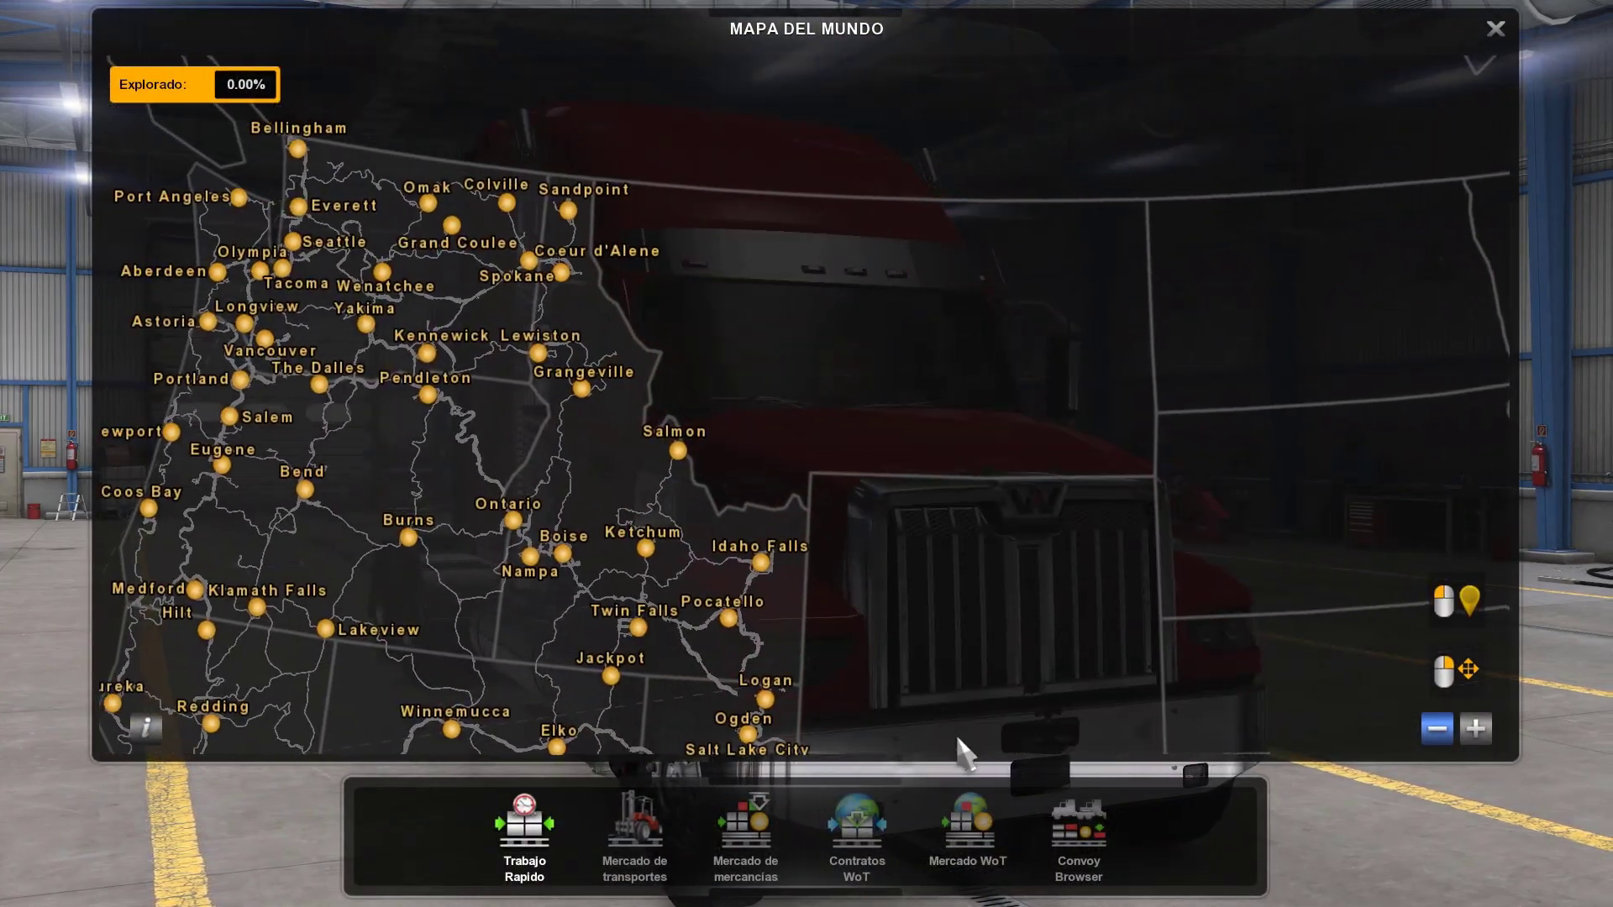
{"action": "scroll", "coordinate": [1278, 594], "scroll_direction": "down", "scroll_amount": 2}
{"action": "scroll", "coordinate": [1232, 373], "scroll_direction": "up", "scroll_amount": 3}
{"action": "left_click_drag", "start_coordinate": [1232, 373], "coordinate": [774, 260]}
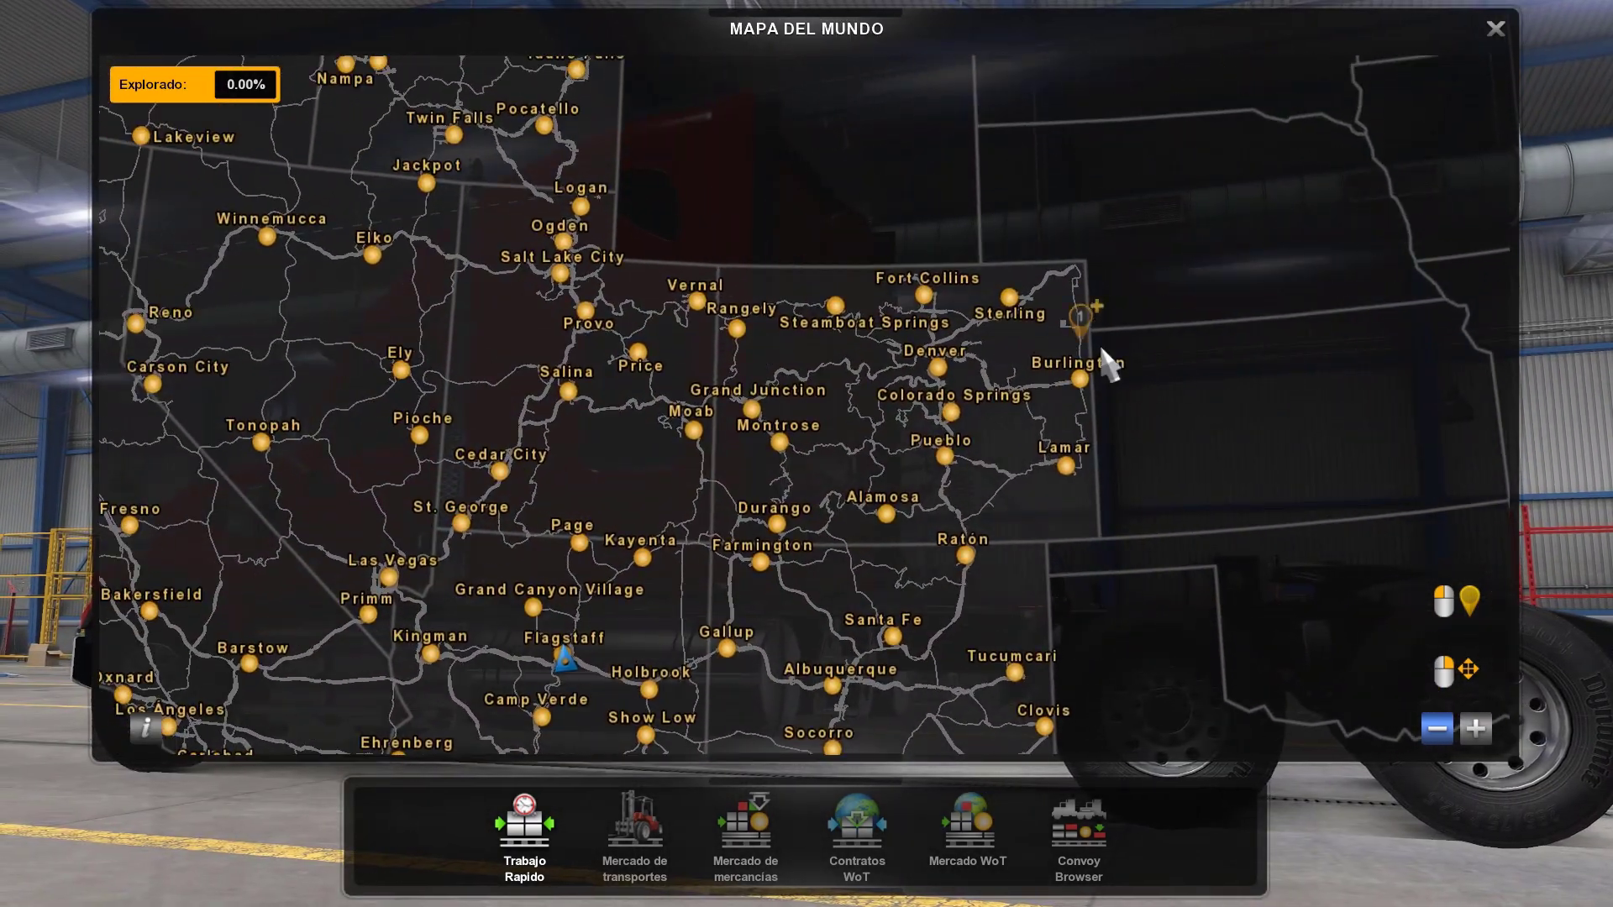
{"action": "key", "text": "Escape"}
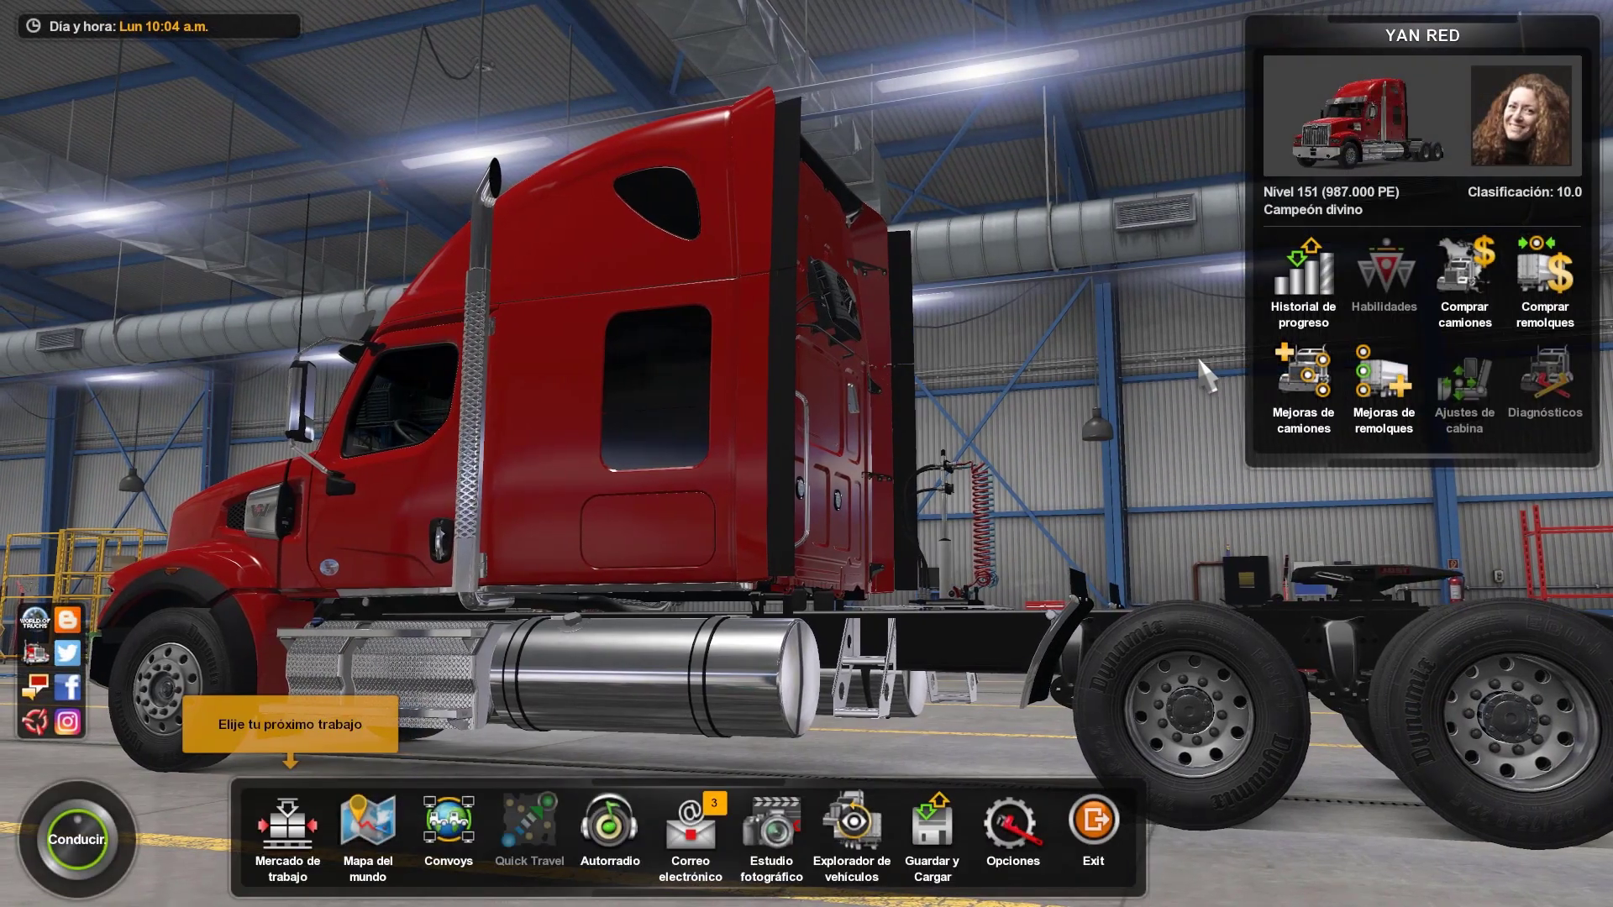